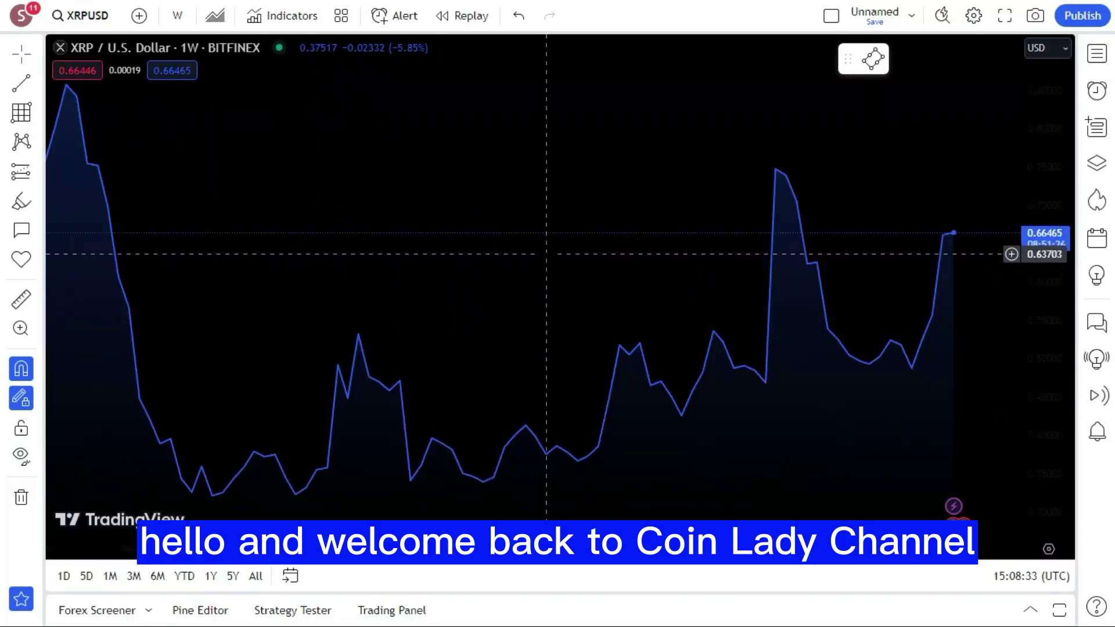
pyautogui.scroll(4, 544, 254)
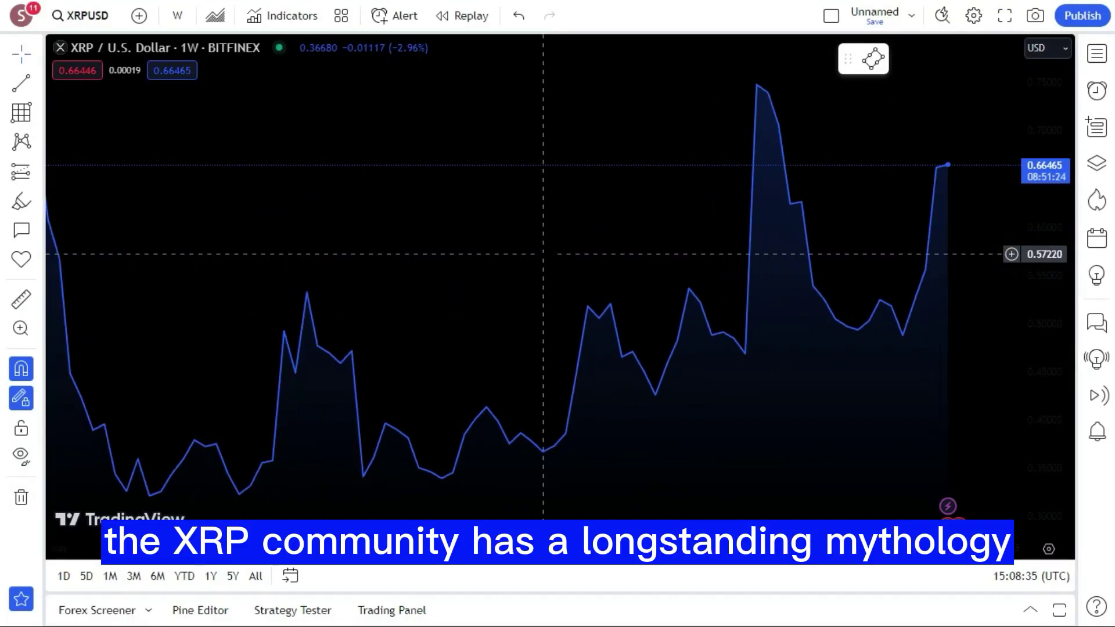
# - Draw Cyclic Lines from two points near the chart's left edge, repeating across the XRP history
pyautogui.scroll(-3, 542, 254)
pyautogui.scroll(-2, 552, 253)
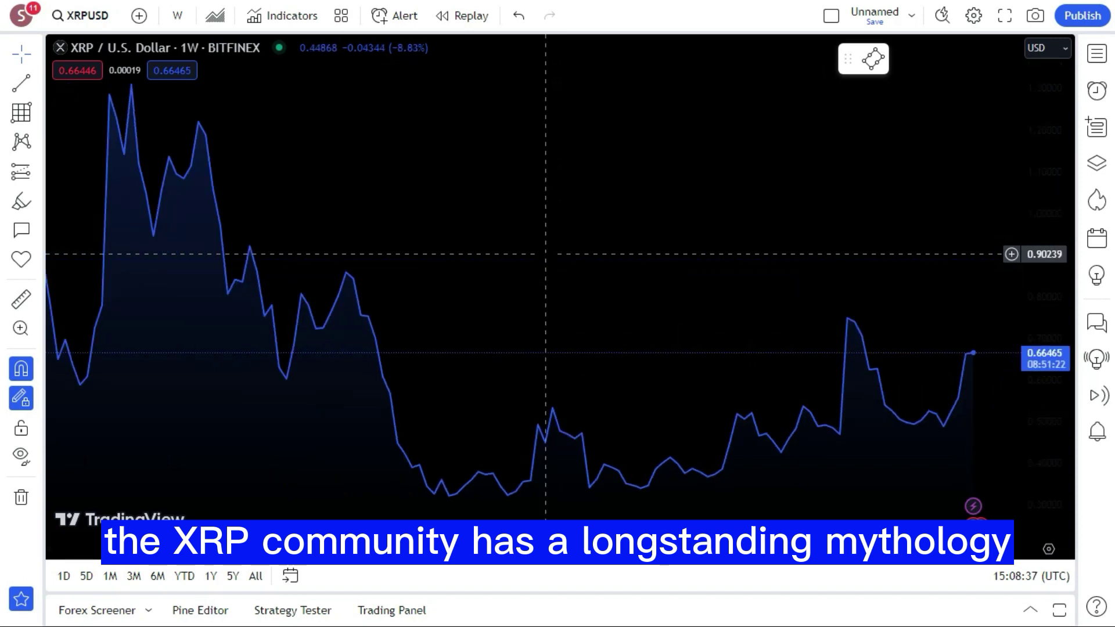
pyautogui.scroll(-4, 544, 254)
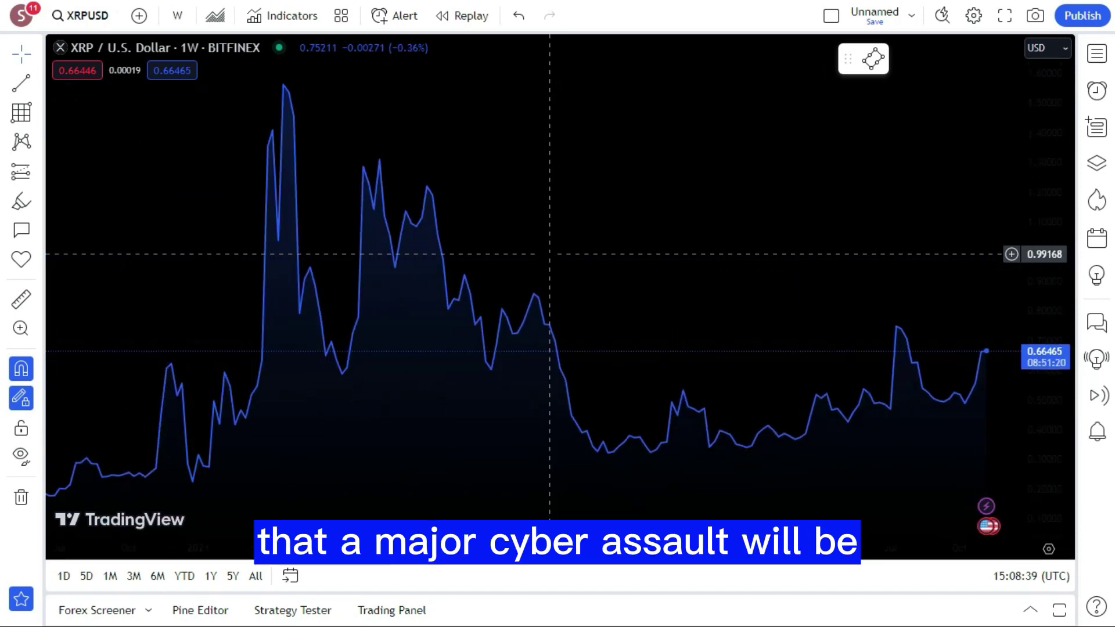
pyautogui.scroll(-5, 549, 254)
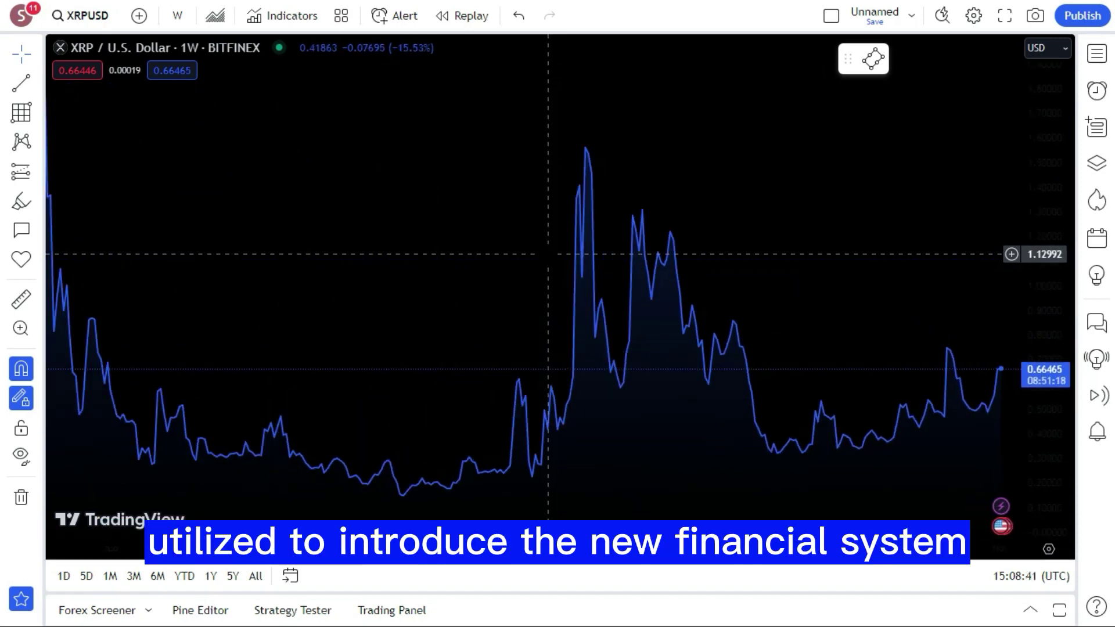
pyautogui.scroll(5, 549, 253)
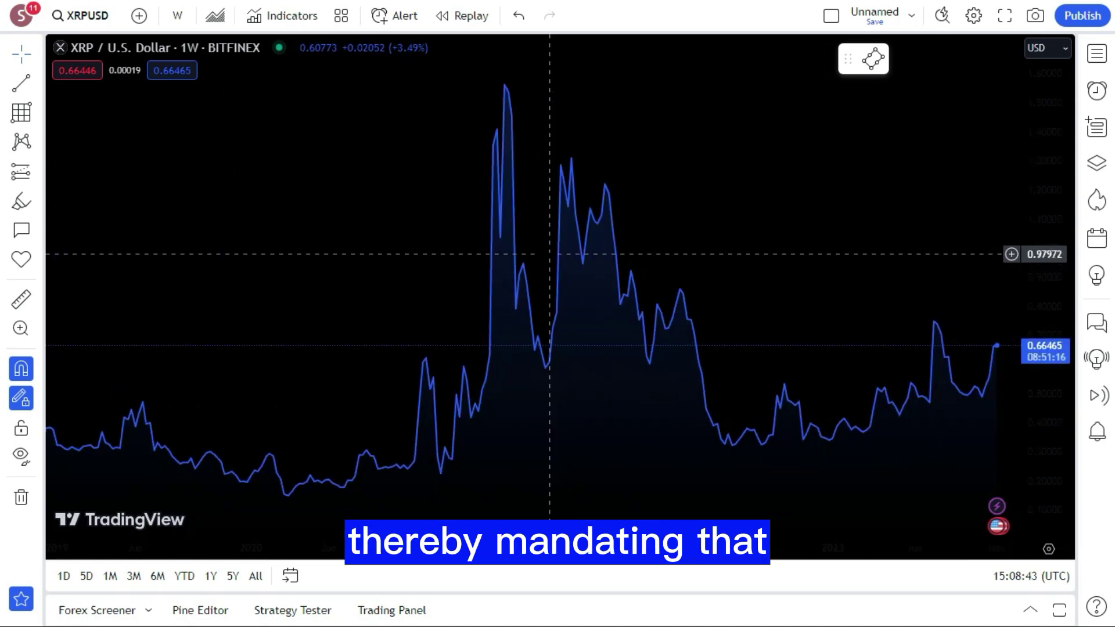
pyautogui.scroll(5, 549, 254)
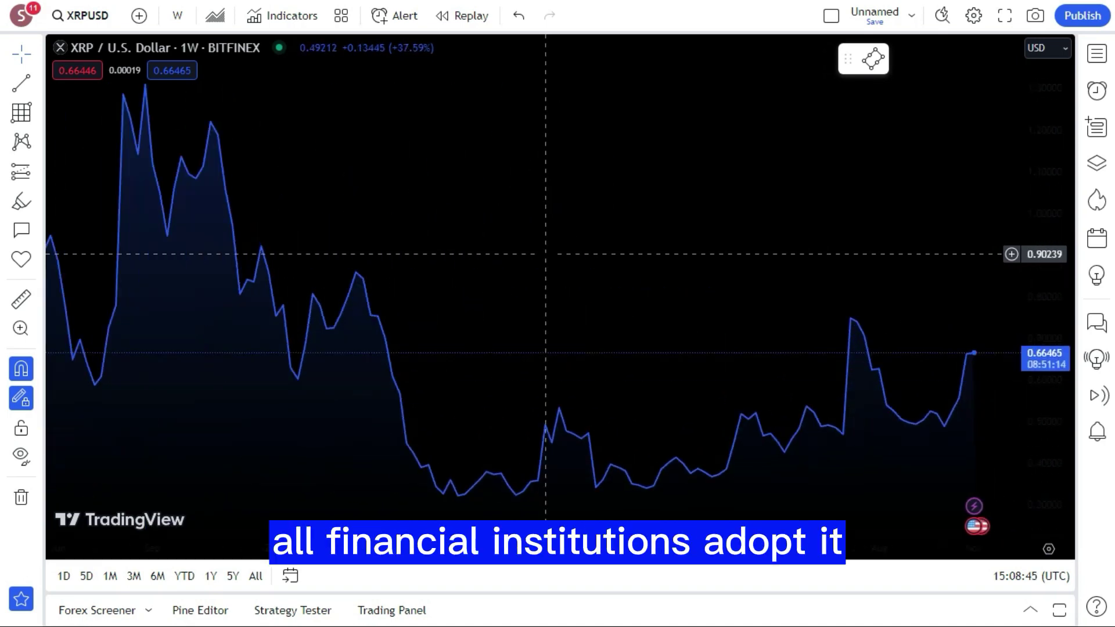
pyautogui.scroll(6, 545, 254)
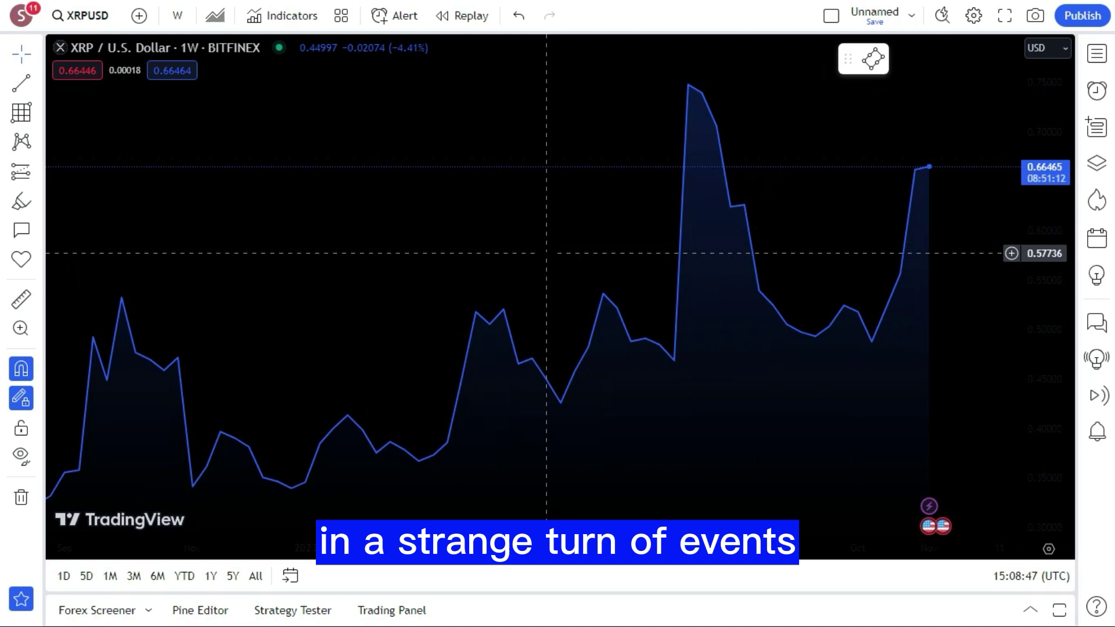
pyautogui.scroll(3, 545, 254)
pyautogui.scroll(-4, 547, 252)
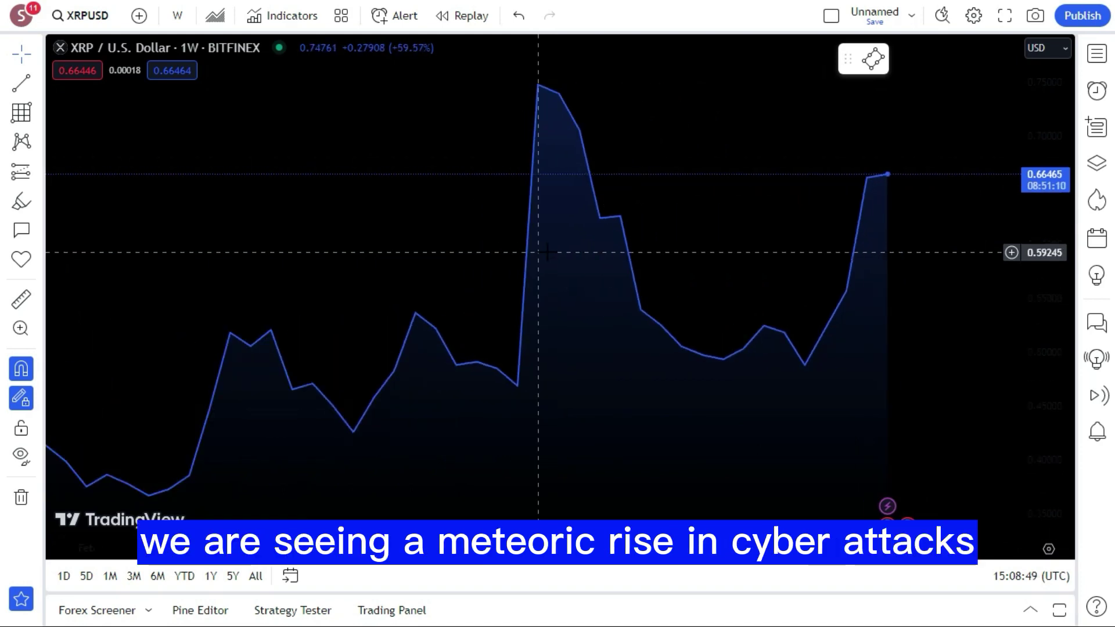
pyautogui.scroll(-5, 548, 252)
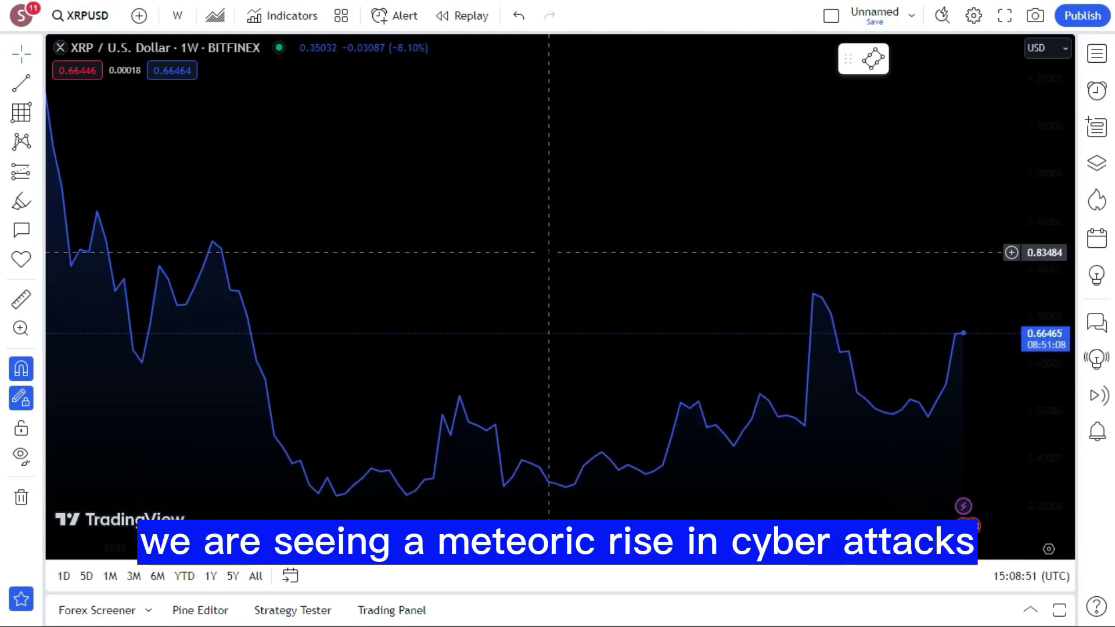
pyautogui.scroll(2, 545, 253)
pyautogui.scroll(2, 545, 252)
pyautogui.scroll(2, 545, 252)
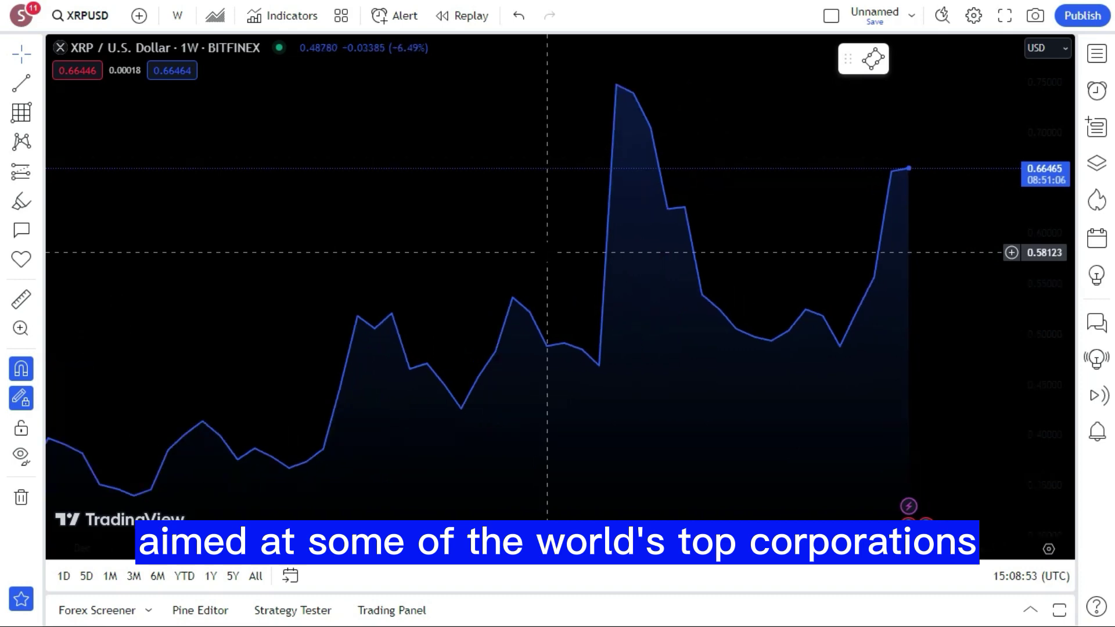
pyautogui.scroll(-1, 547, 253)
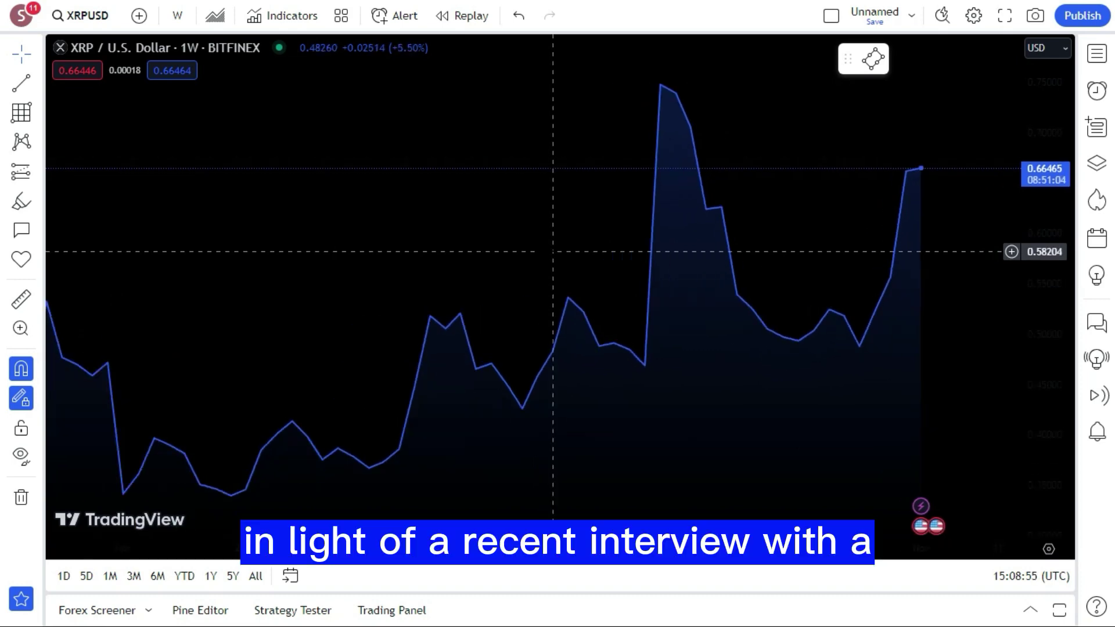
pyautogui.scroll(2, 543, 252)
pyautogui.scroll(4, 543, 251)
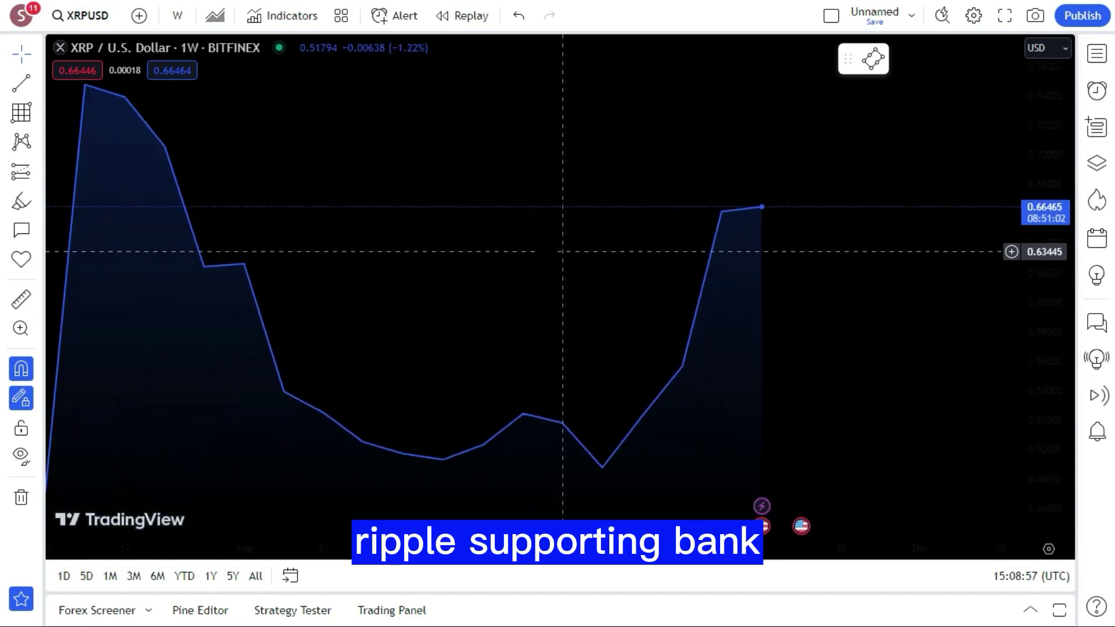
pyautogui.scroll(-2, 543, 252)
pyautogui.scroll(-2, 542, 251)
pyautogui.scroll(-3, 539, 251)
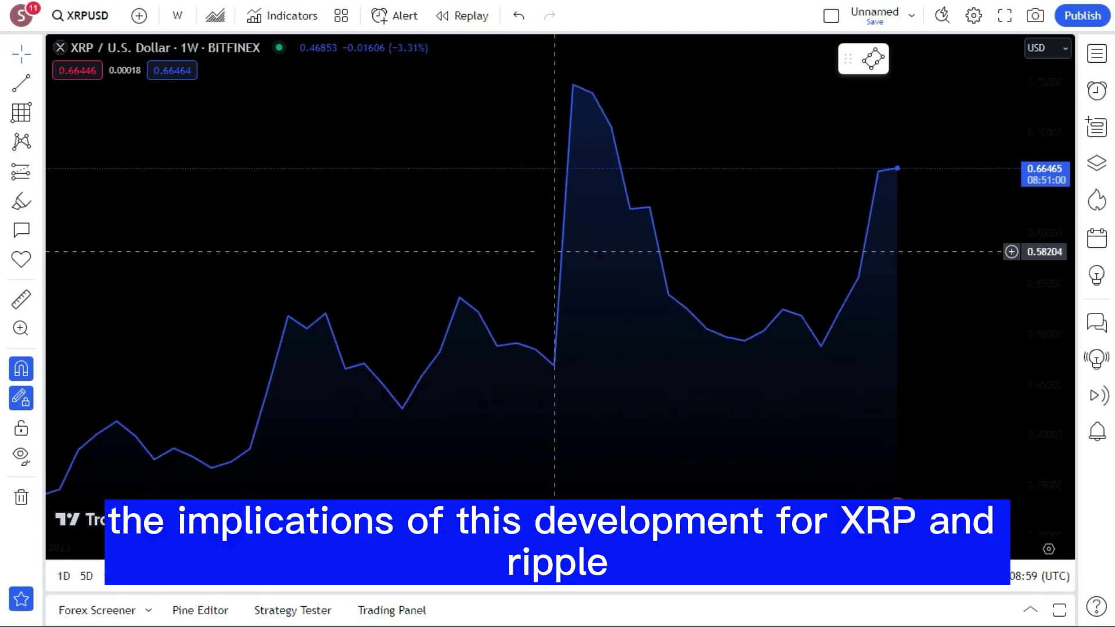
pyautogui.scroll(2, 545, 251)
pyautogui.scroll(5, 545, 252)
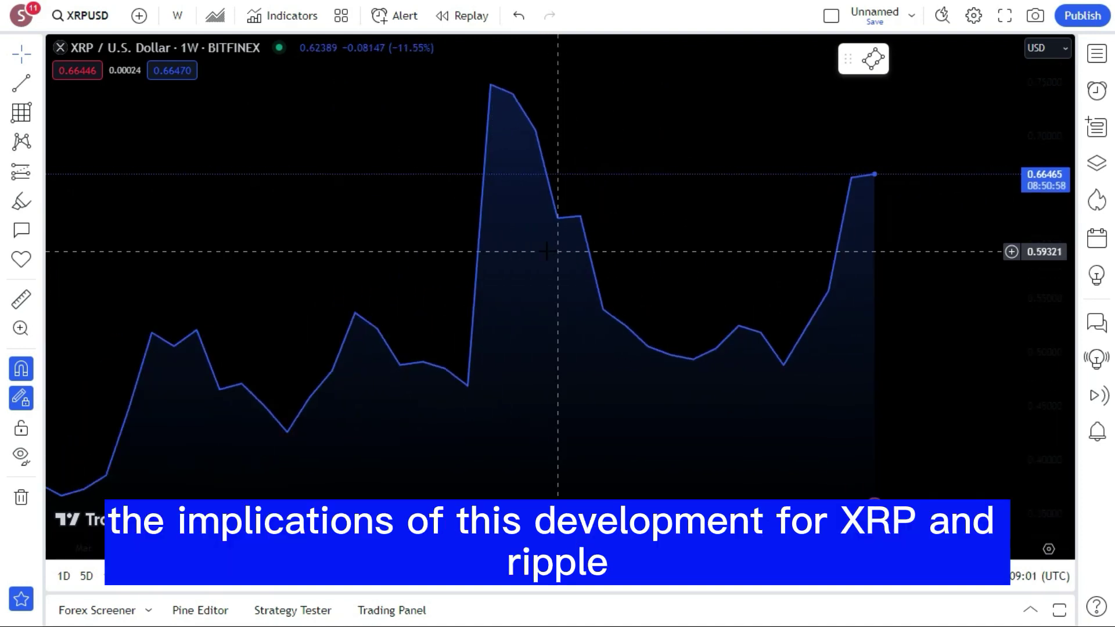
pyautogui.scroll(2, 552, 252)
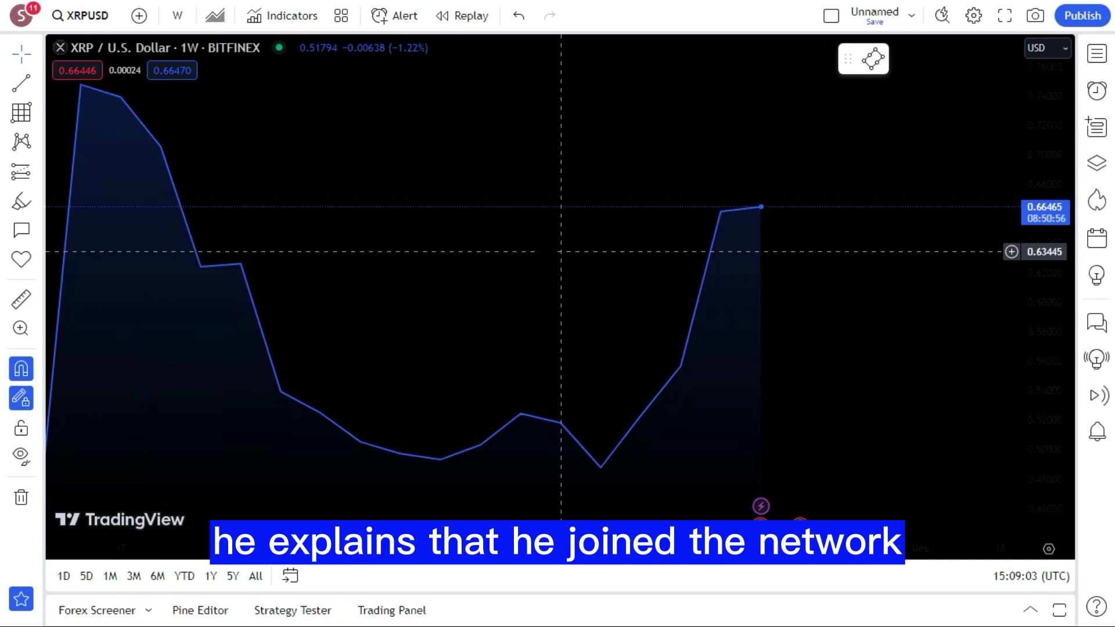
pyautogui.scroll(-5, 561, 252)
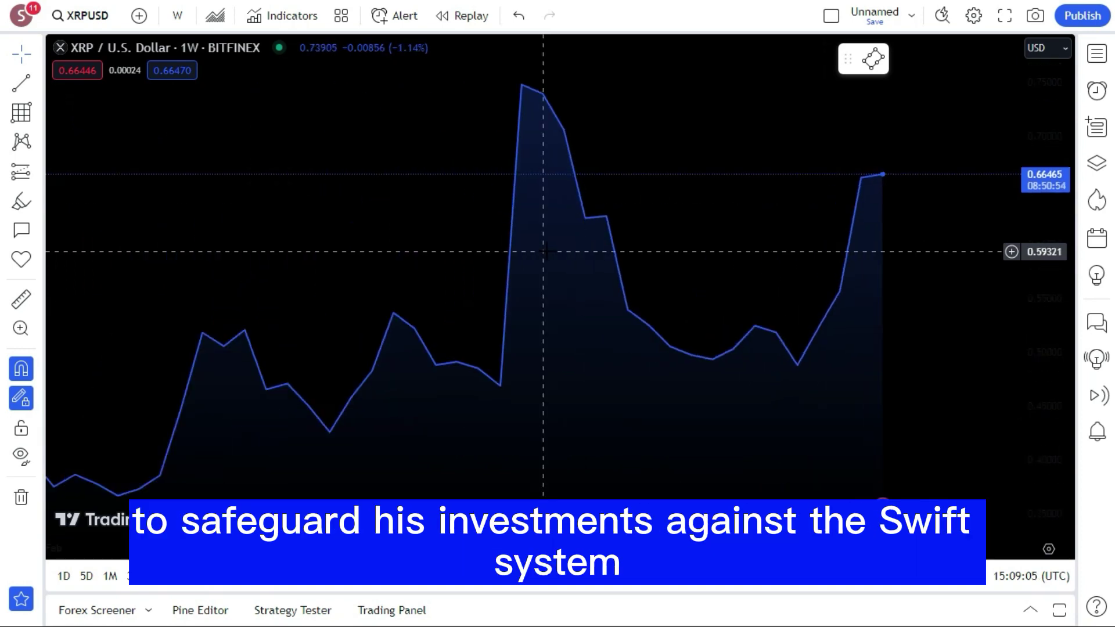
pyautogui.scroll(2, 549, 251)
pyautogui.scroll(4, 551, 252)
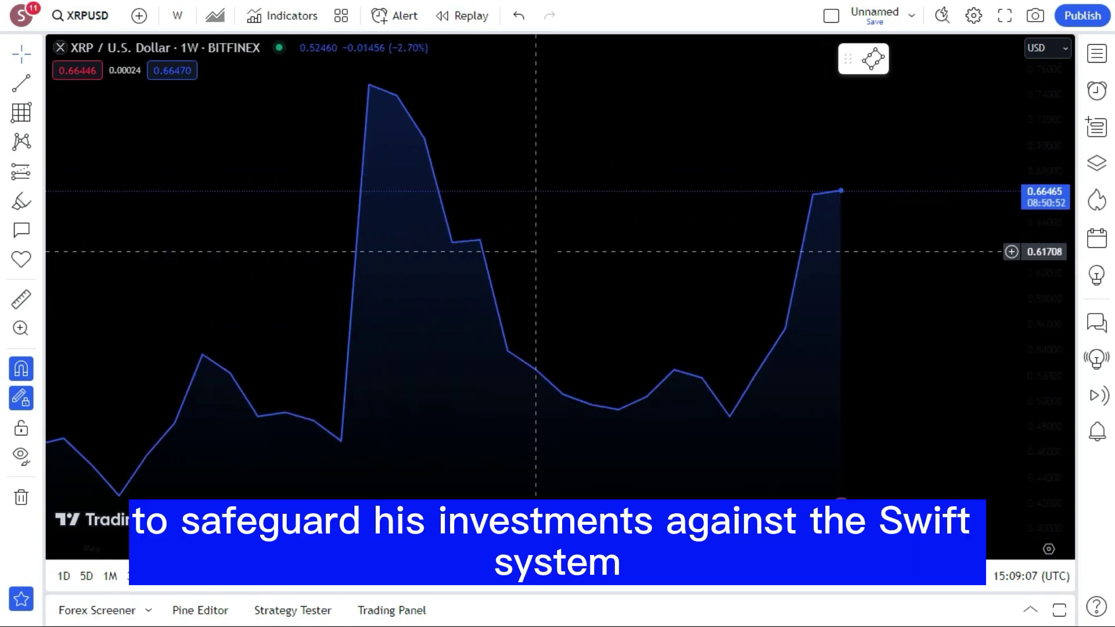
pyautogui.scroll(-5, 552, 251)
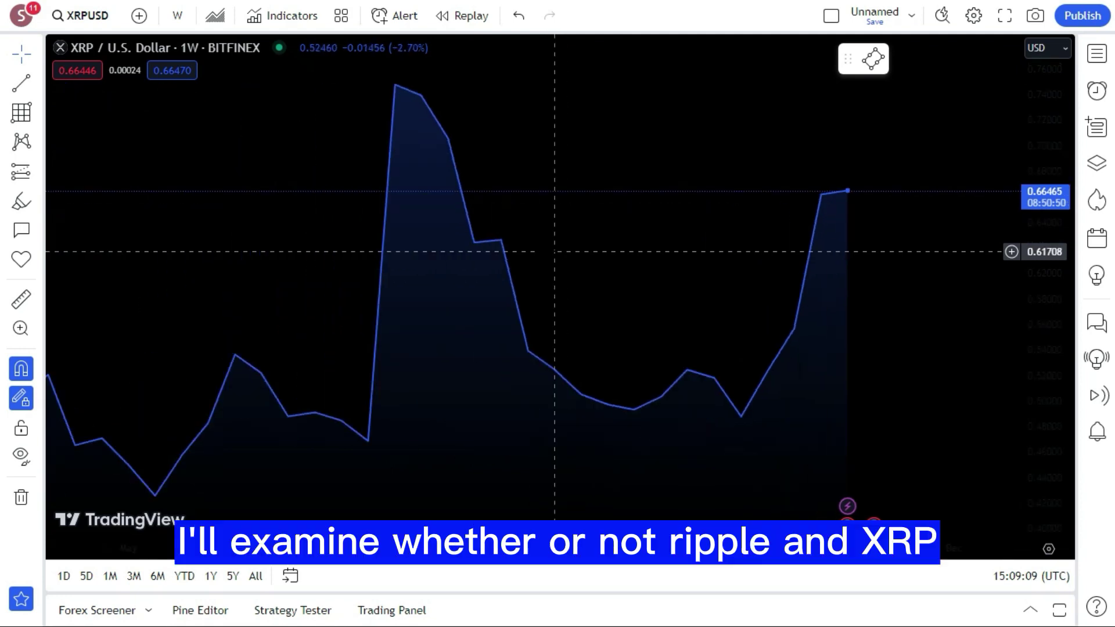
pyautogui.scroll(-2, 547, 251)
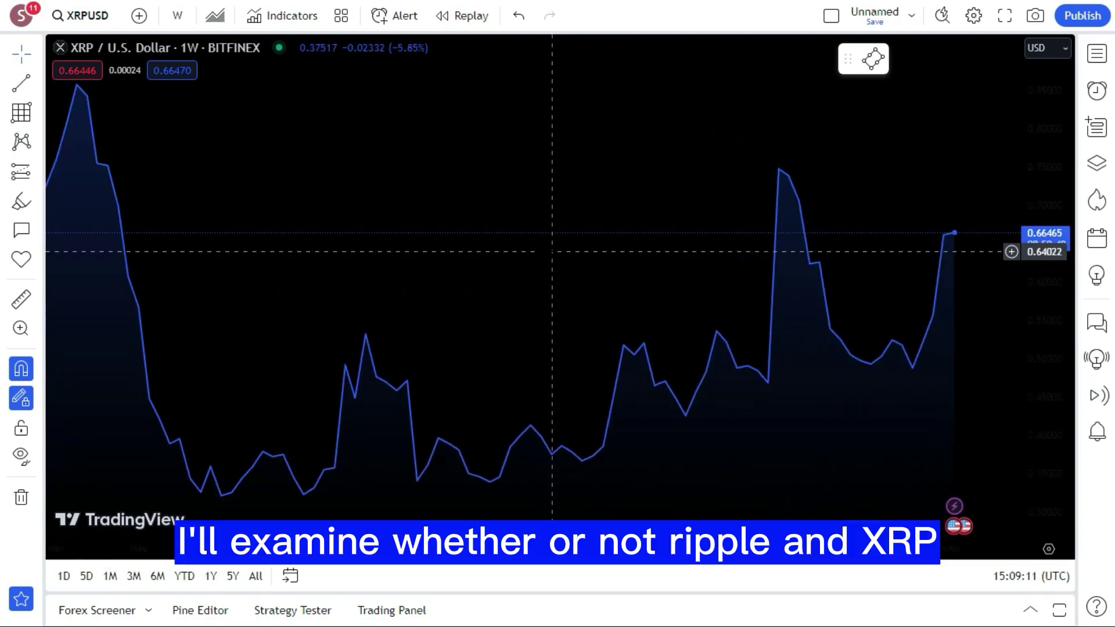
pyautogui.scroll(2, 547, 252)
pyautogui.scroll(3, 547, 251)
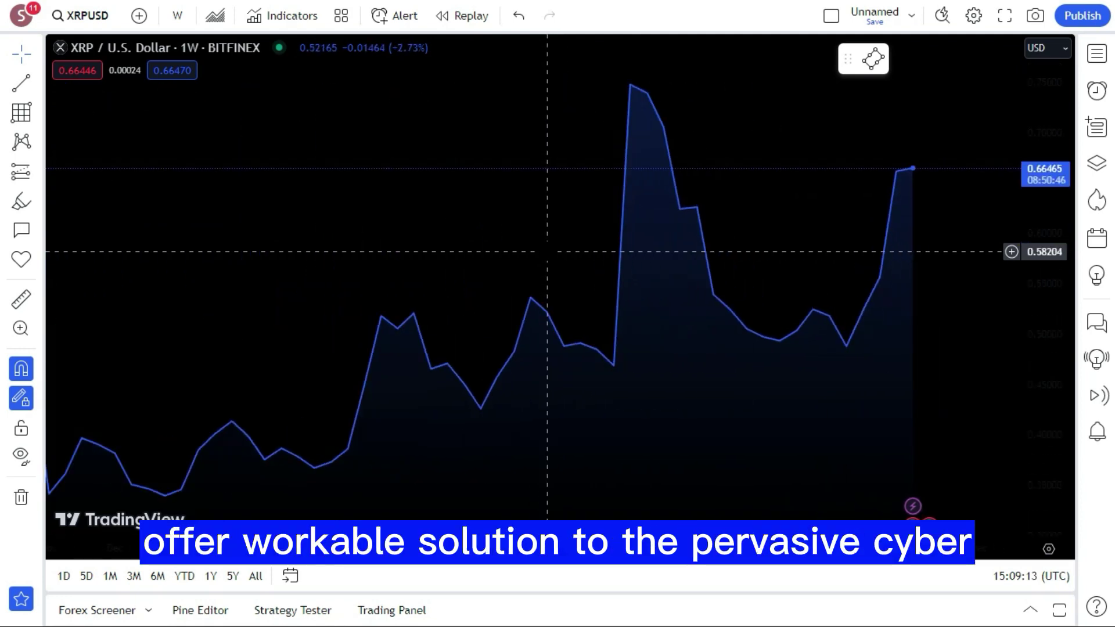
pyautogui.scroll(-1, 539, 252)
pyautogui.scroll(-3, 538, 251)
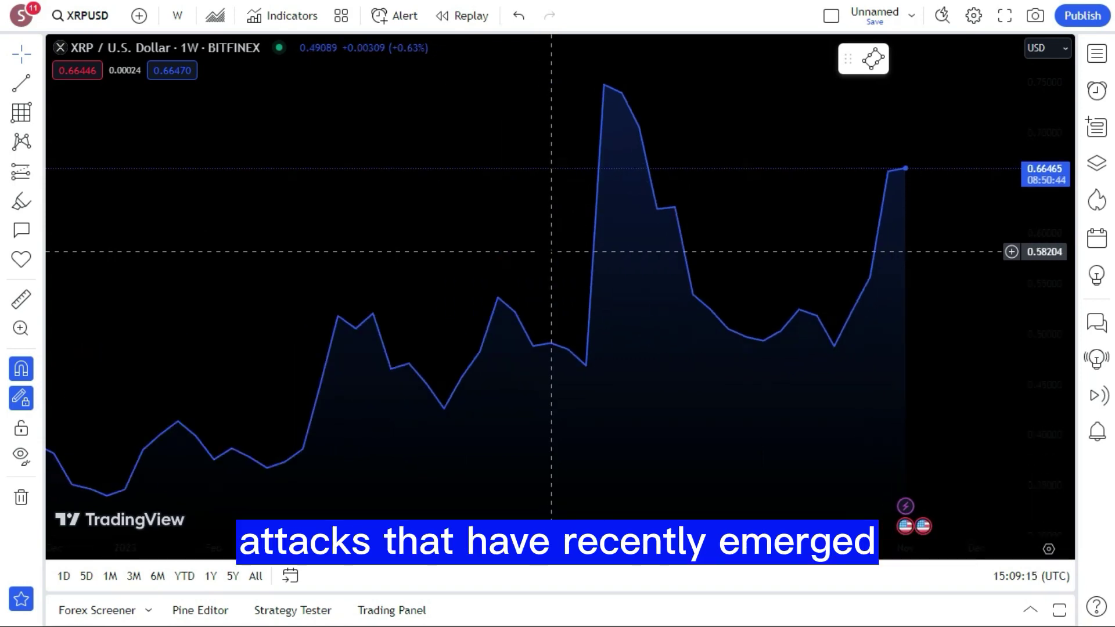
pyautogui.scroll(-6, 541, 252)
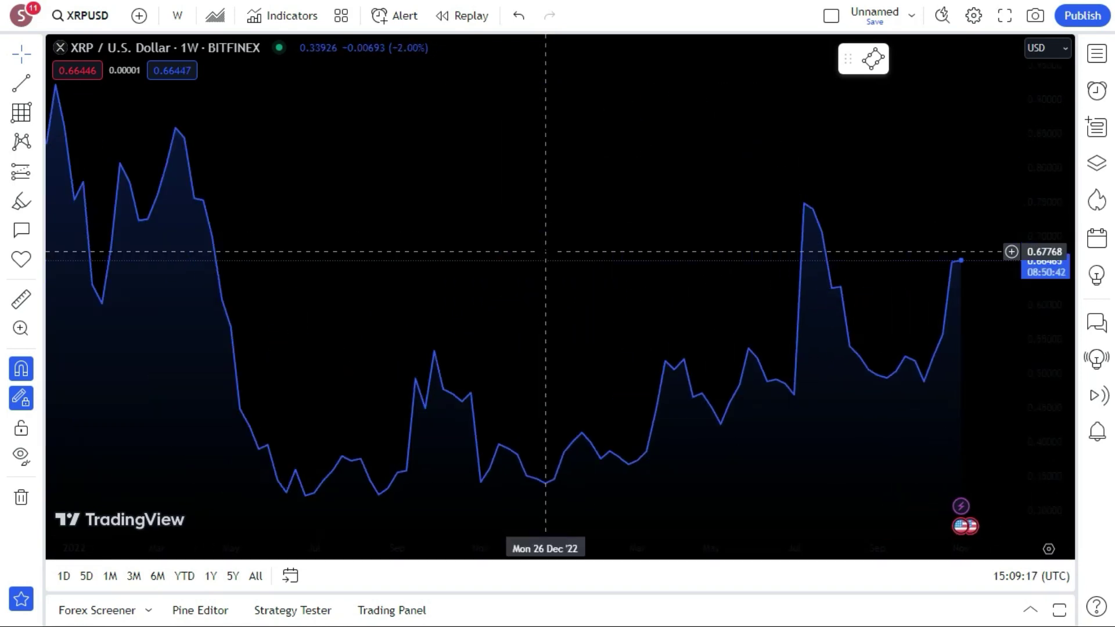
pyautogui.scroll(5, 549, 251)
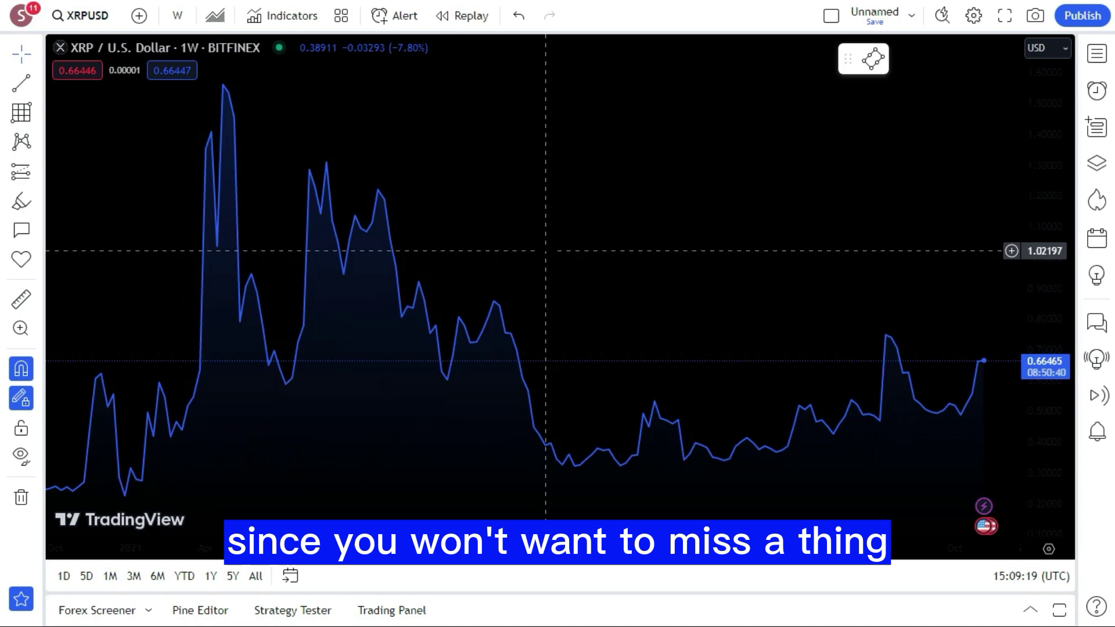
pyautogui.scroll(5, 549, 251)
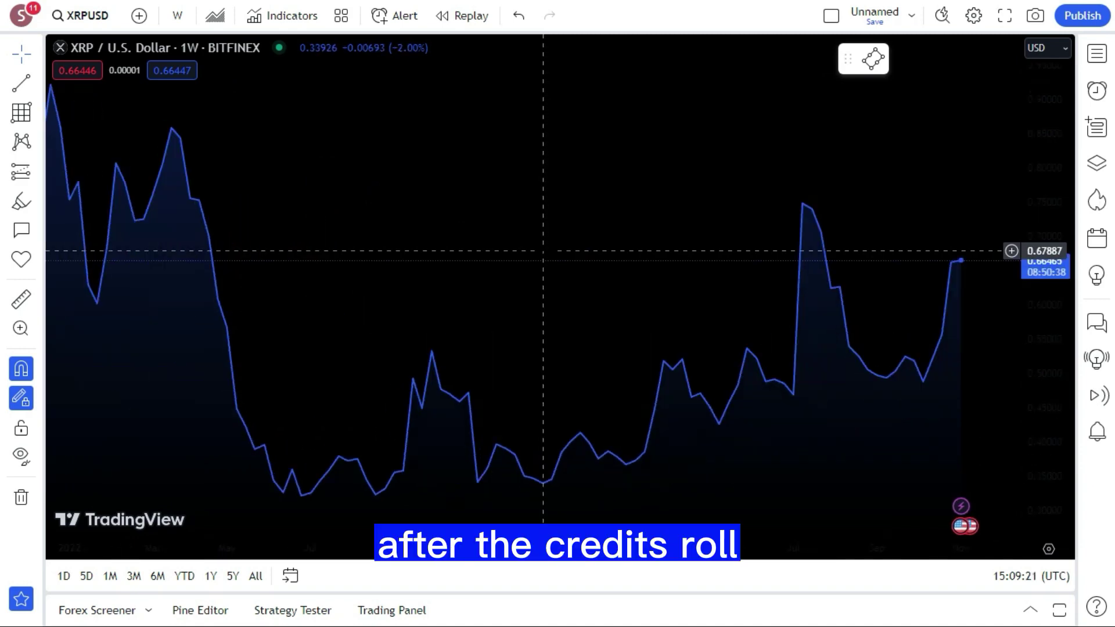
pyautogui.scroll(-5, 547, 250)
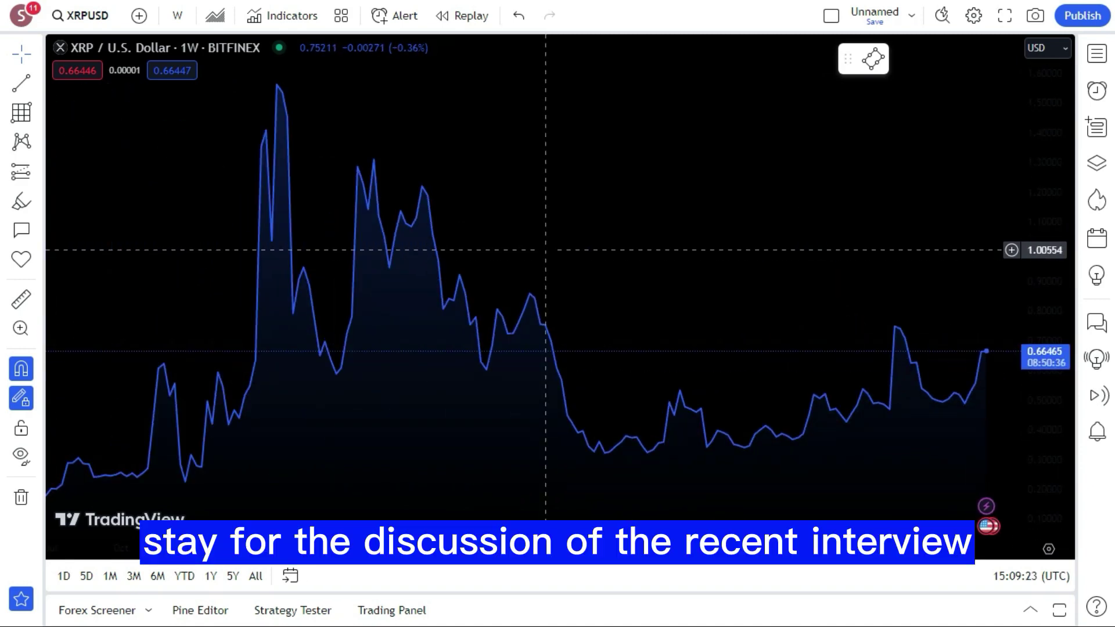
pyautogui.scroll(-3, 547, 250)
pyautogui.scroll(5, 549, 254)
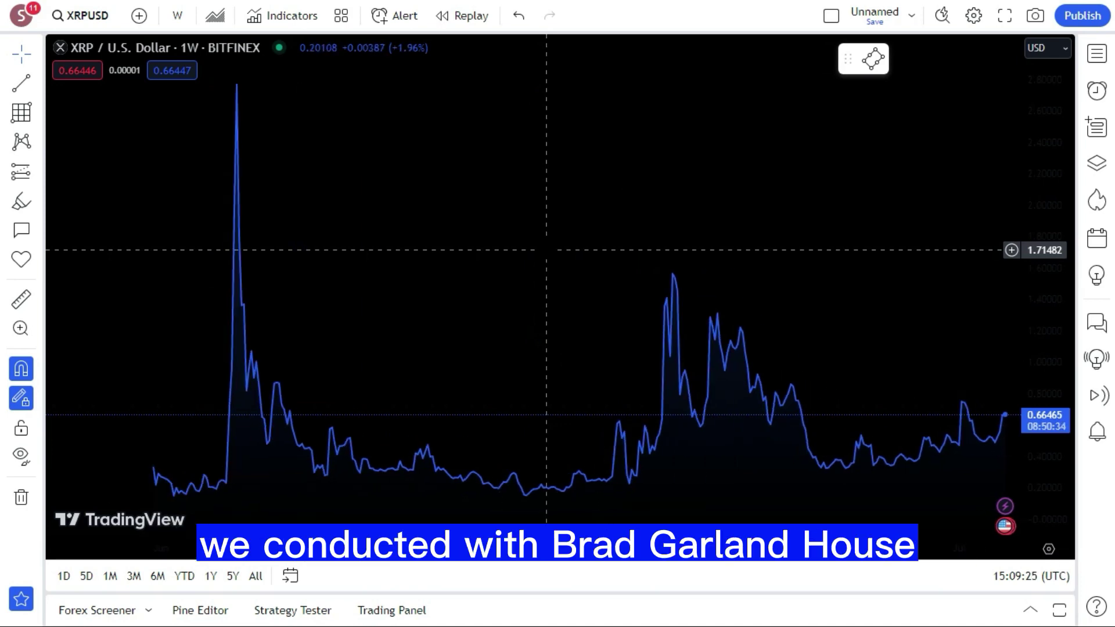
pyautogui.scroll(5, 548, 253)
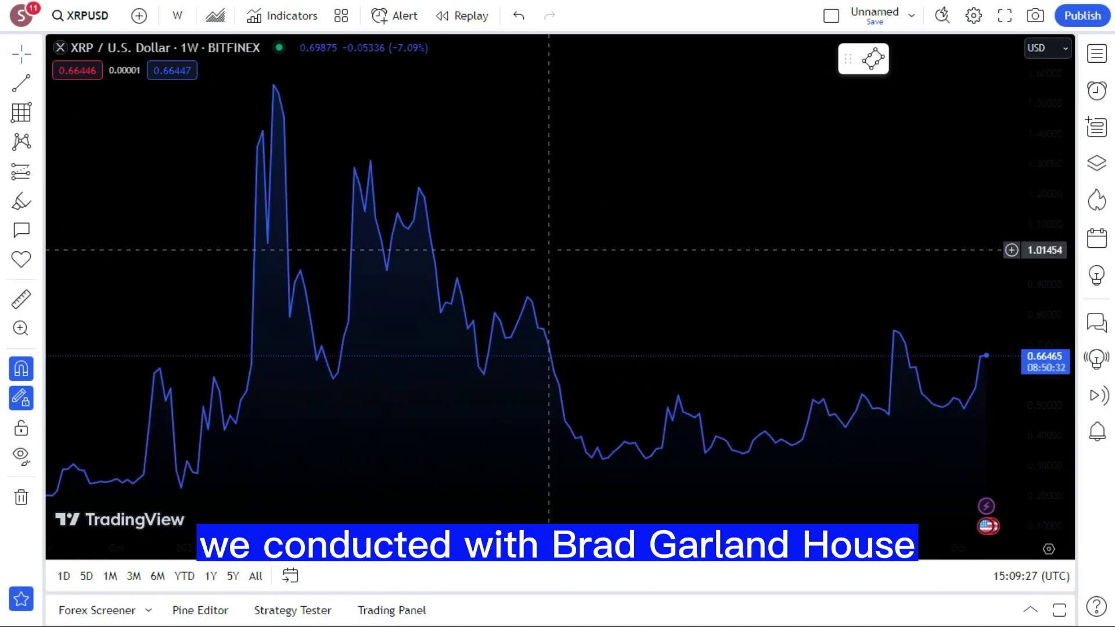
pyautogui.scroll(-6, 548, 249)
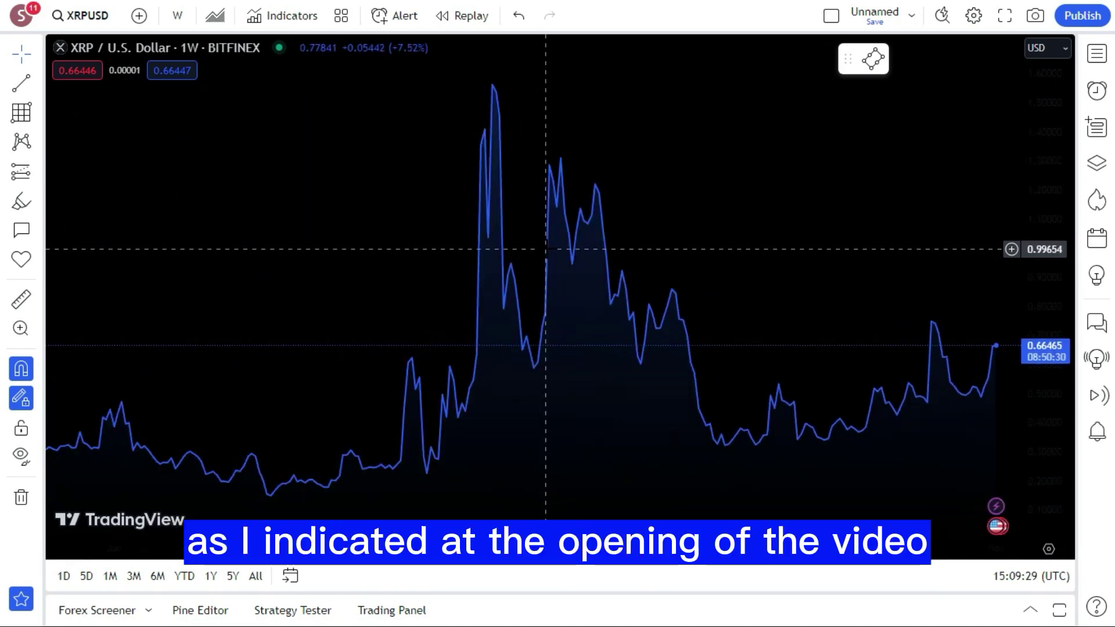
pyautogui.scroll(6, 547, 250)
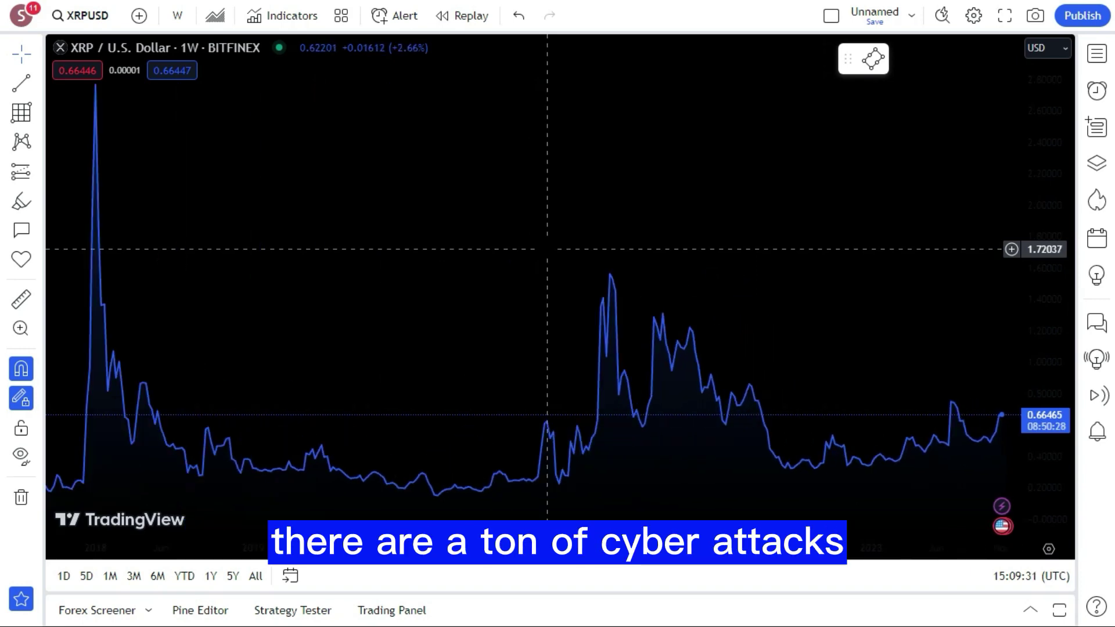
pyautogui.scroll(8, 546, 249)
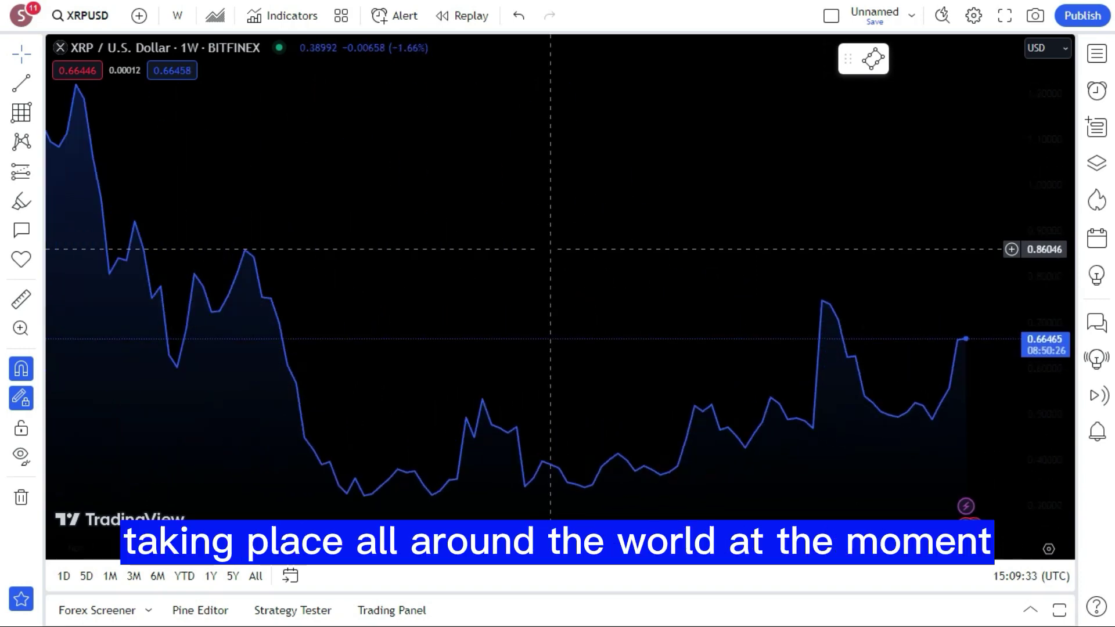
pyautogui.scroll(-8, 548, 249)
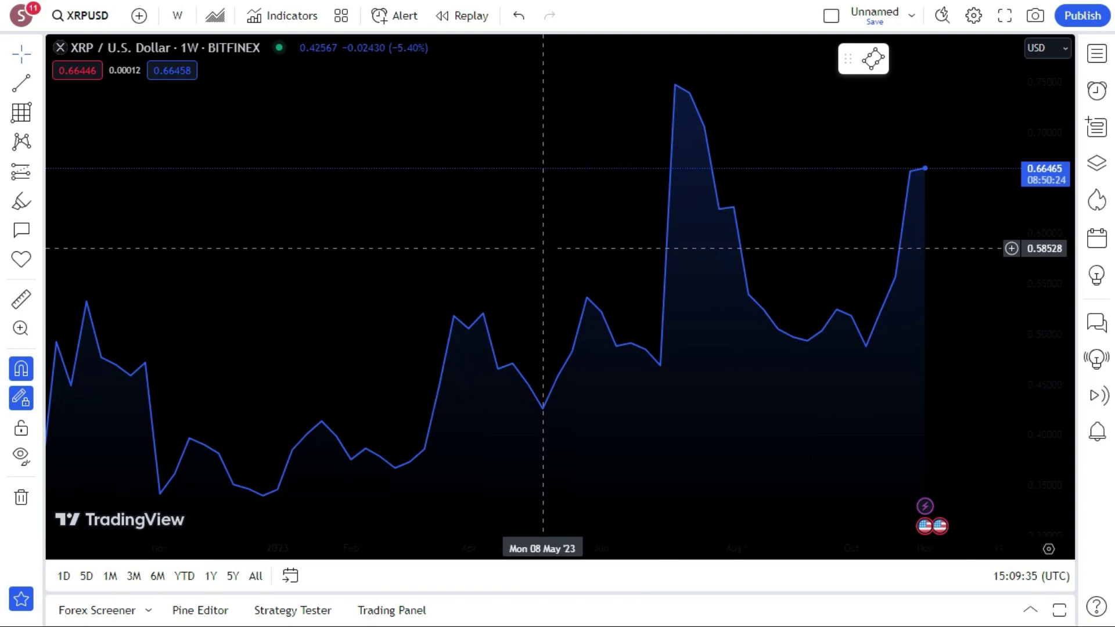
pyautogui.scroll(10, 540, 249)
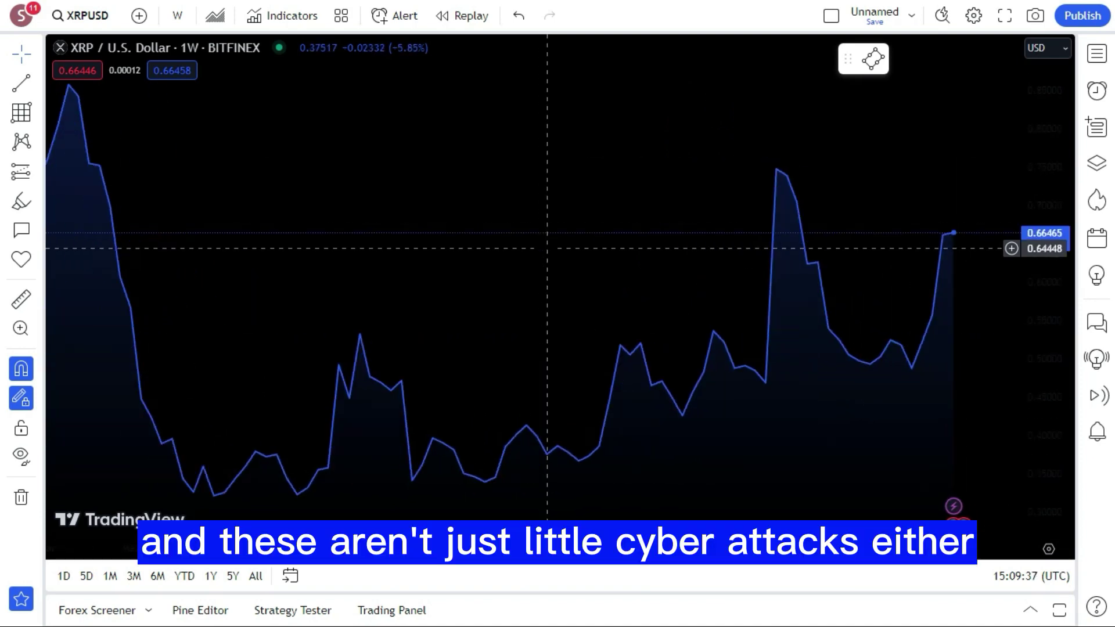
pyautogui.scroll(3, 548, 248)
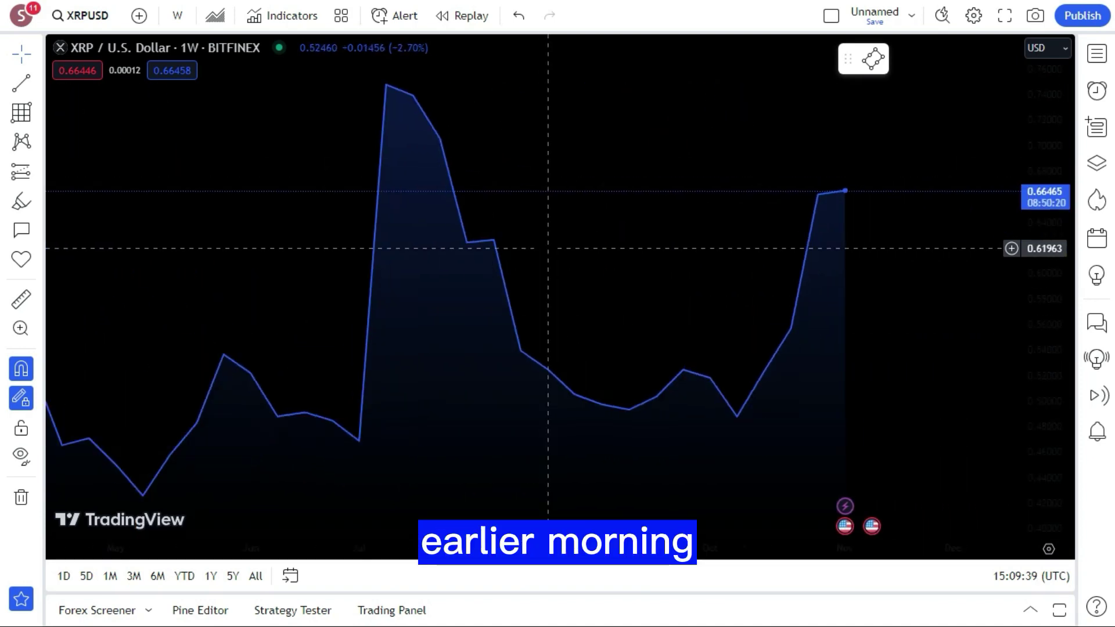
pyautogui.scroll(6, 548, 248)
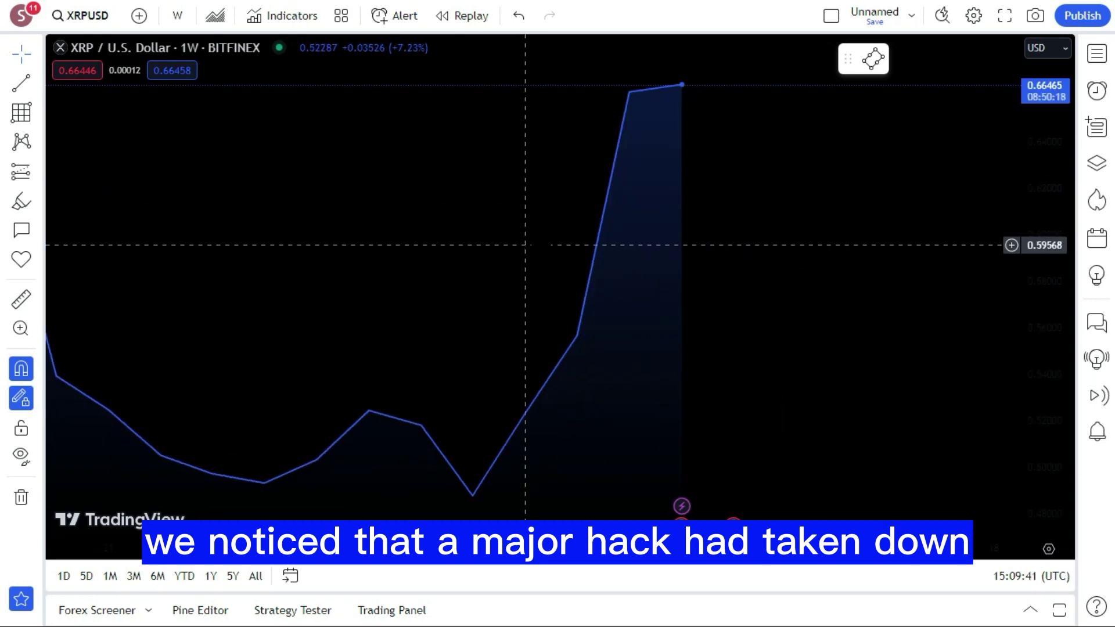
pyautogui.scroll(-15, 525, 245)
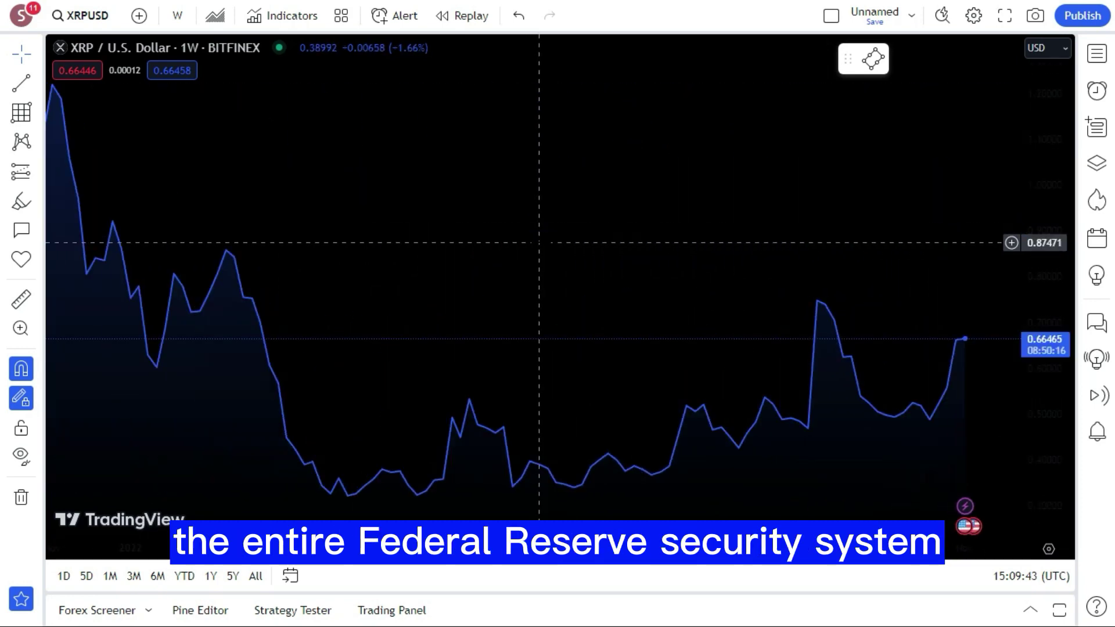
pyautogui.scroll(-10, 540, 243)
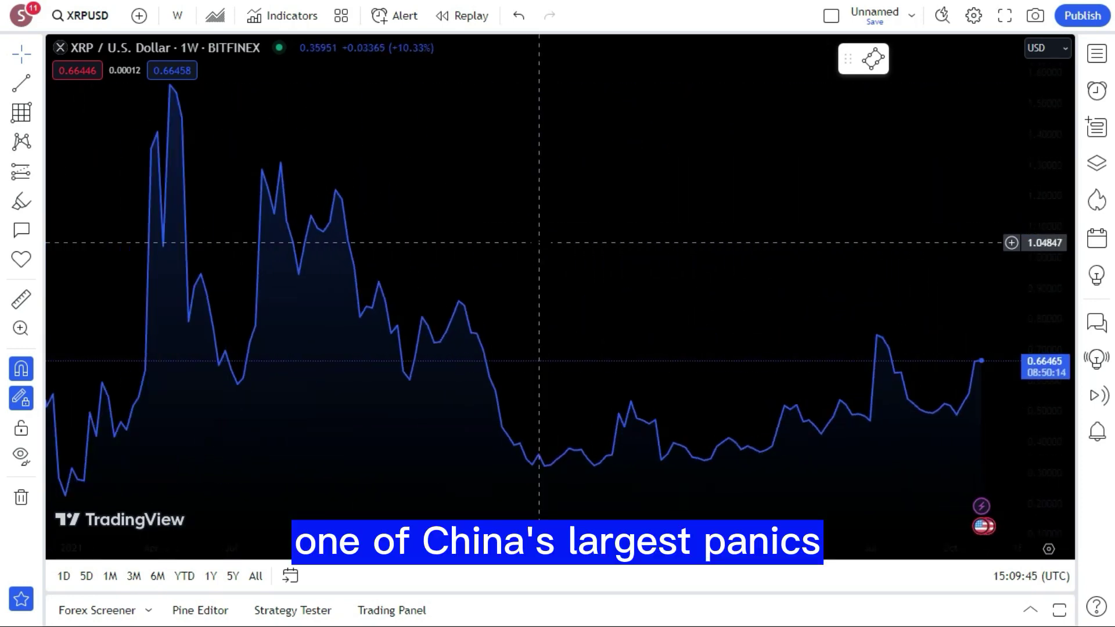
pyautogui.scroll(10, 543, 243)
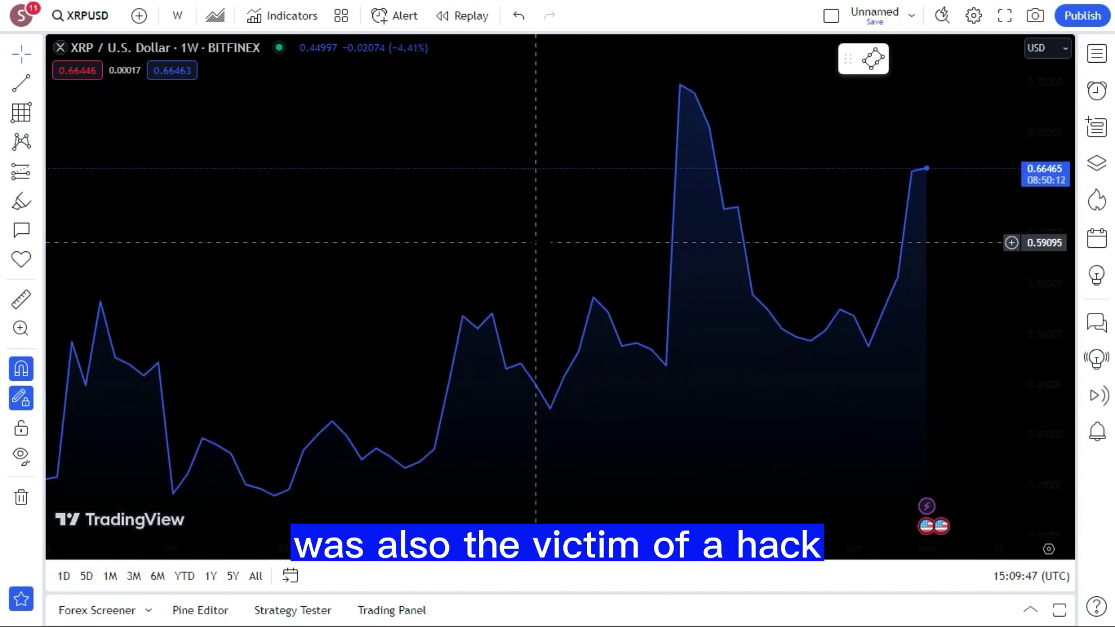
pyautogui.scroll(-10, 540, 243)
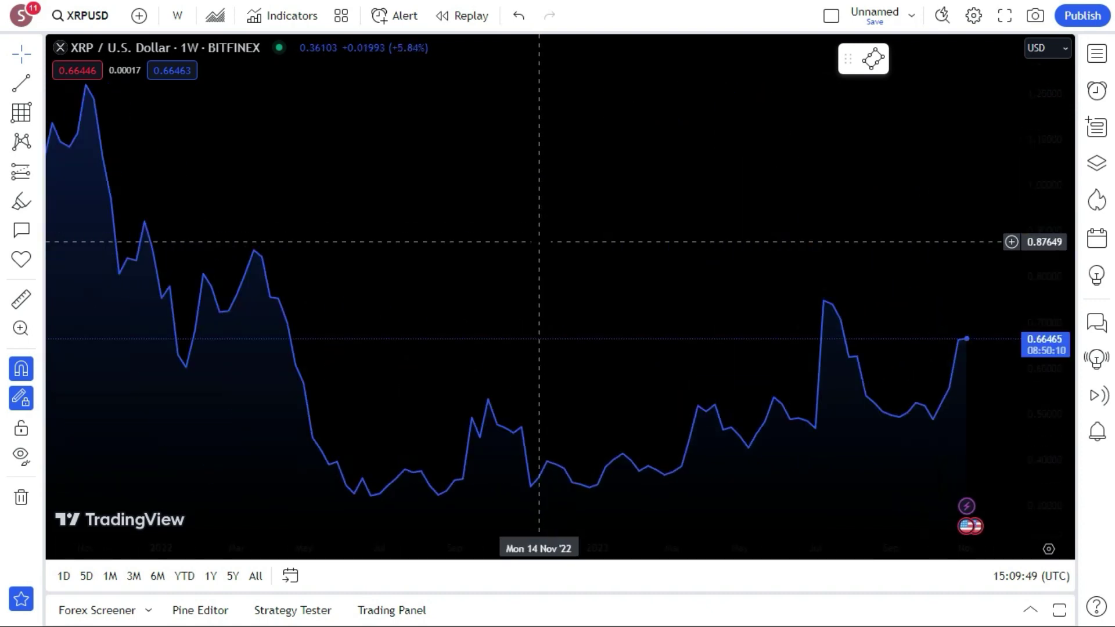
pyautogui.scroll(10, 543, 241)
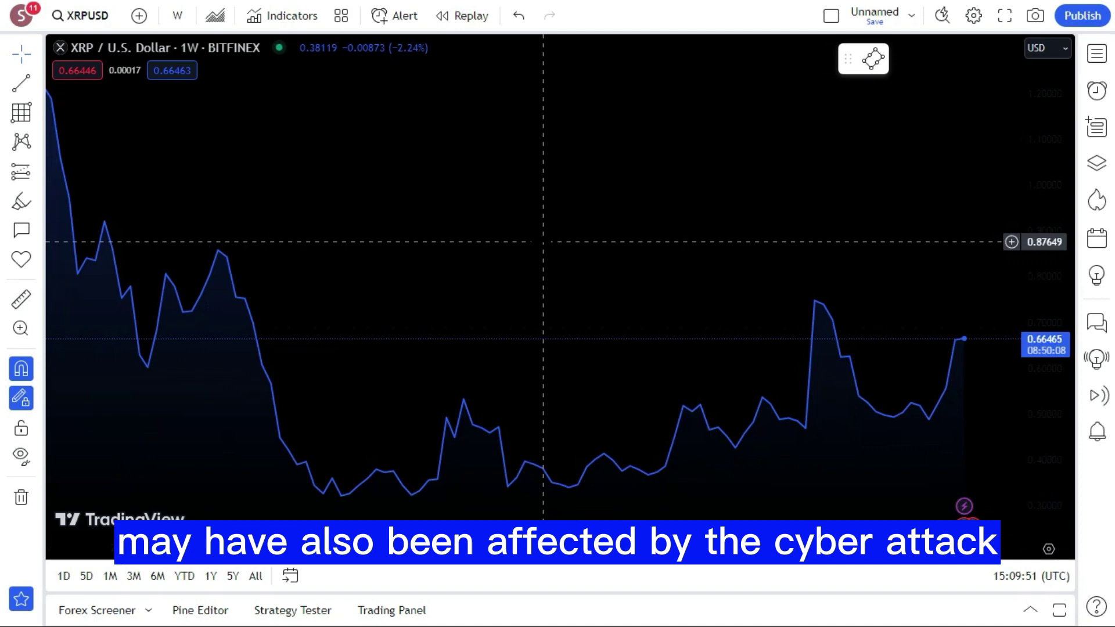
pyautogui.scroll(-10, 537, 242)
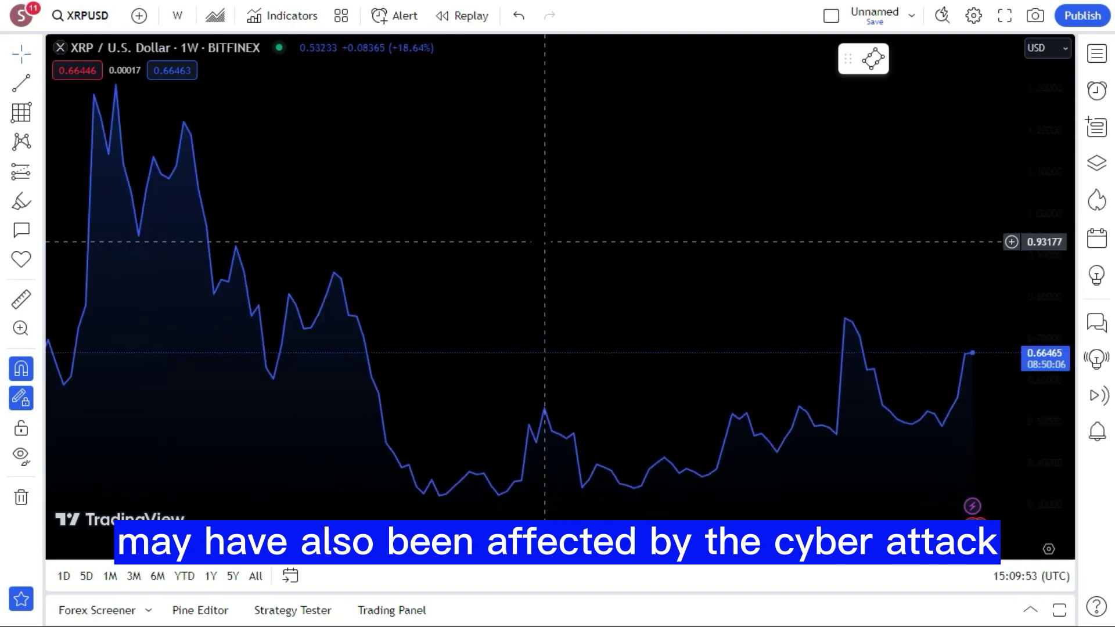
pyautogui.scroll(-3, 540, 242)
pyautogui.scroll(3, 540, 241)
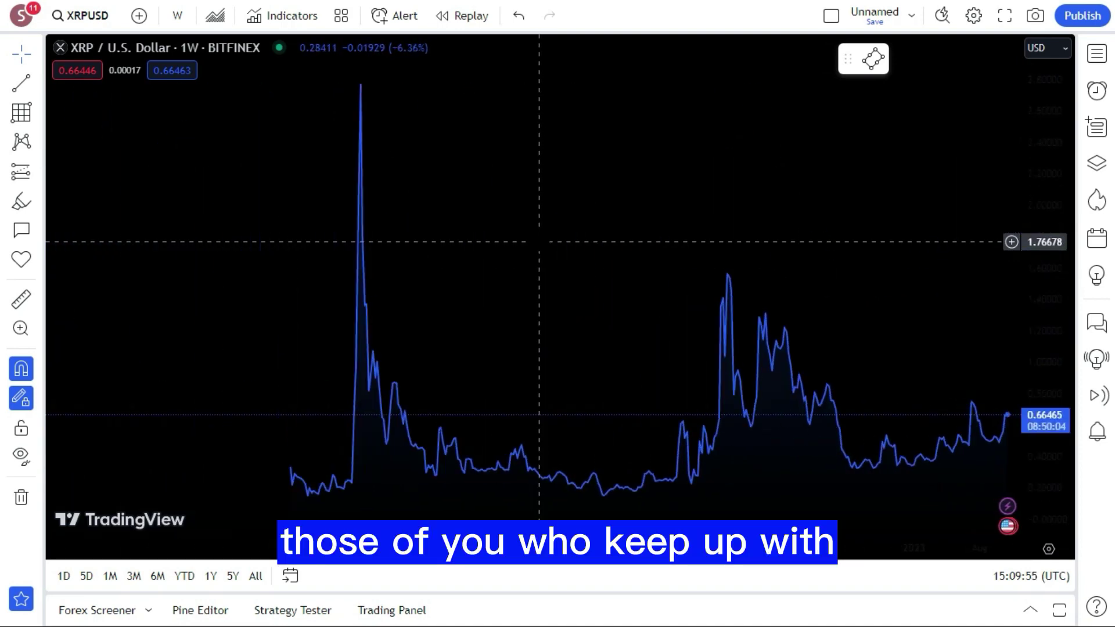
pyautogui.scroll(-3, 539, 242)
pyautogui.scroll(1, 539, 241)
pyautogui.scroll(5, 539, 242)
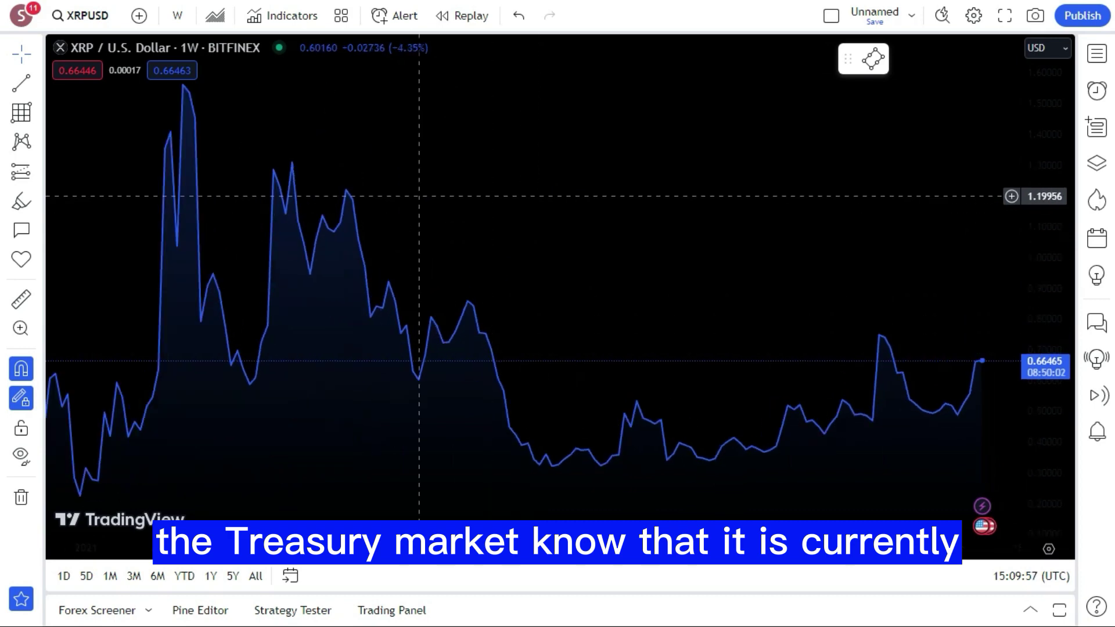
pyautogui.click(37, 140)
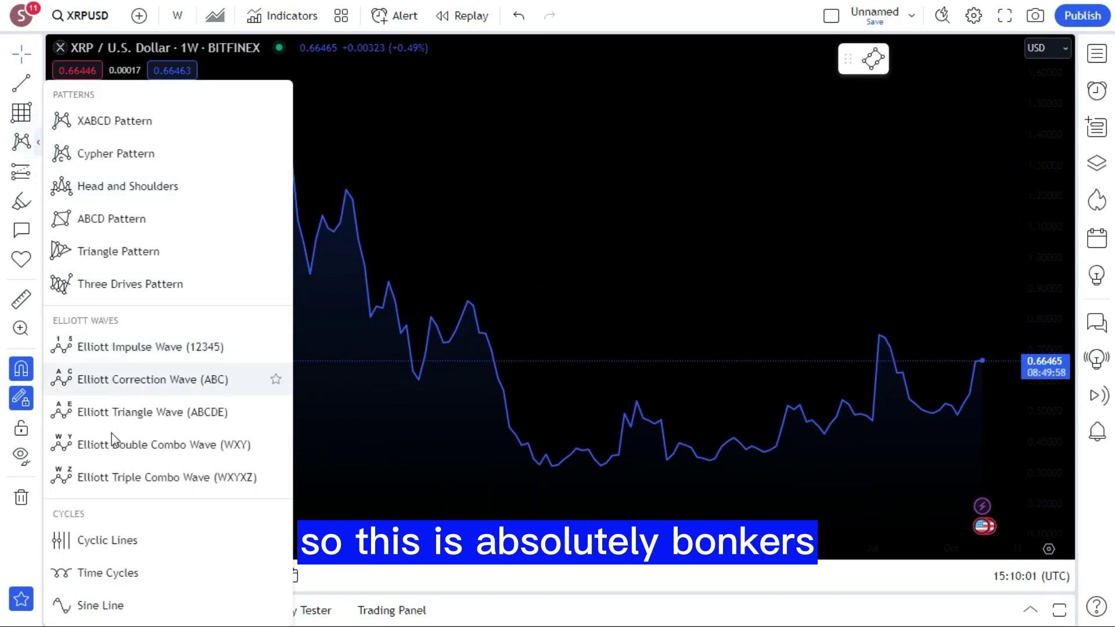
pyautogui.click(114, 541)
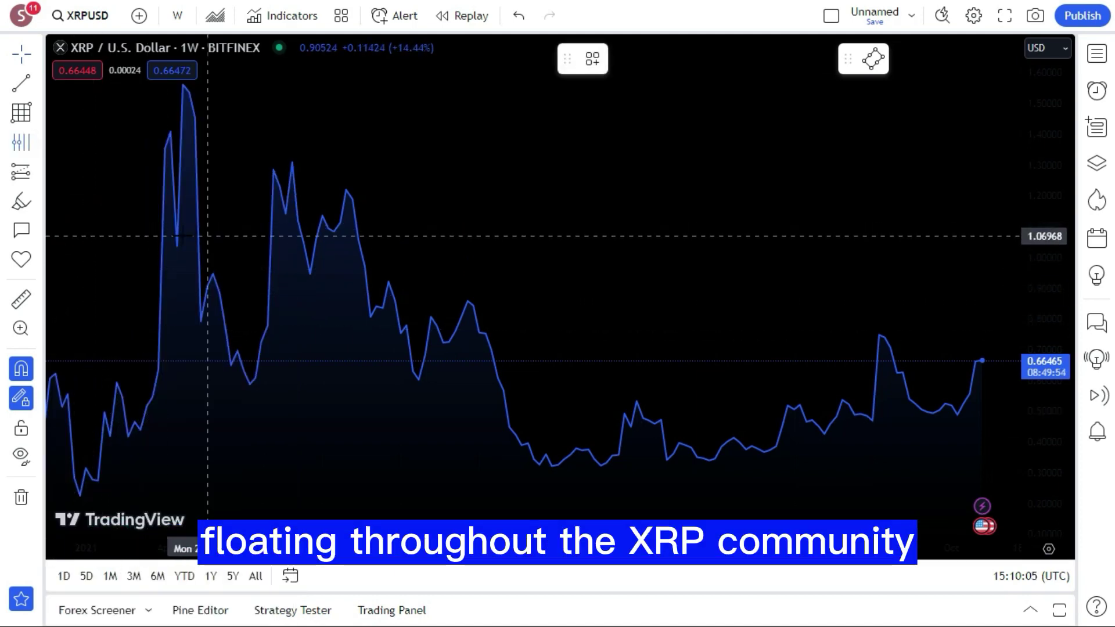
pyautogui.click(80, 227)
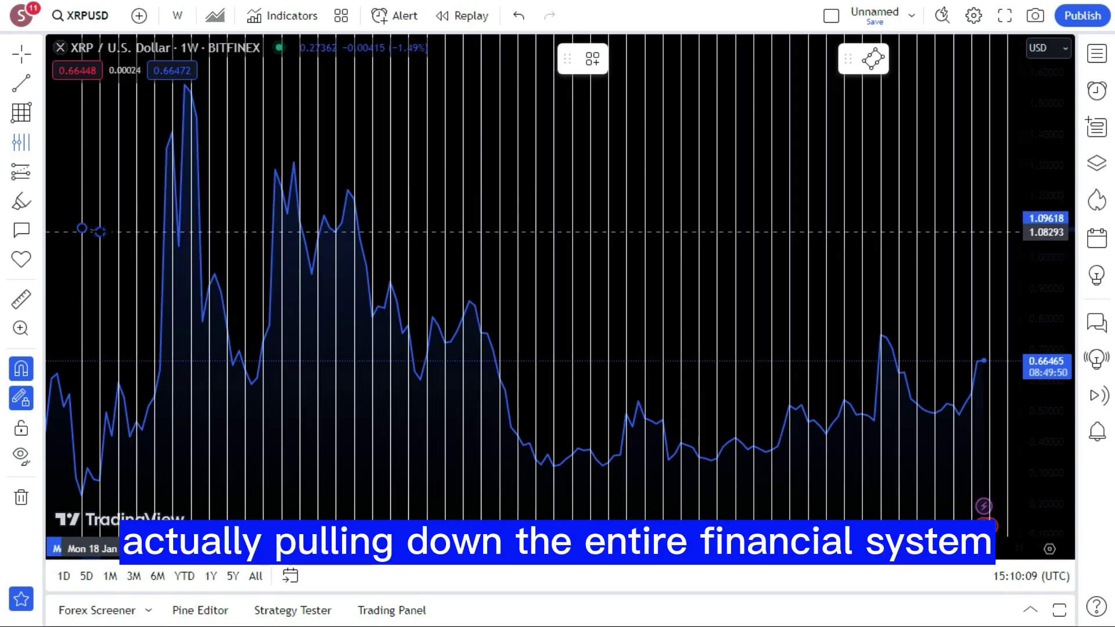
pyautogui.click(106, 233)
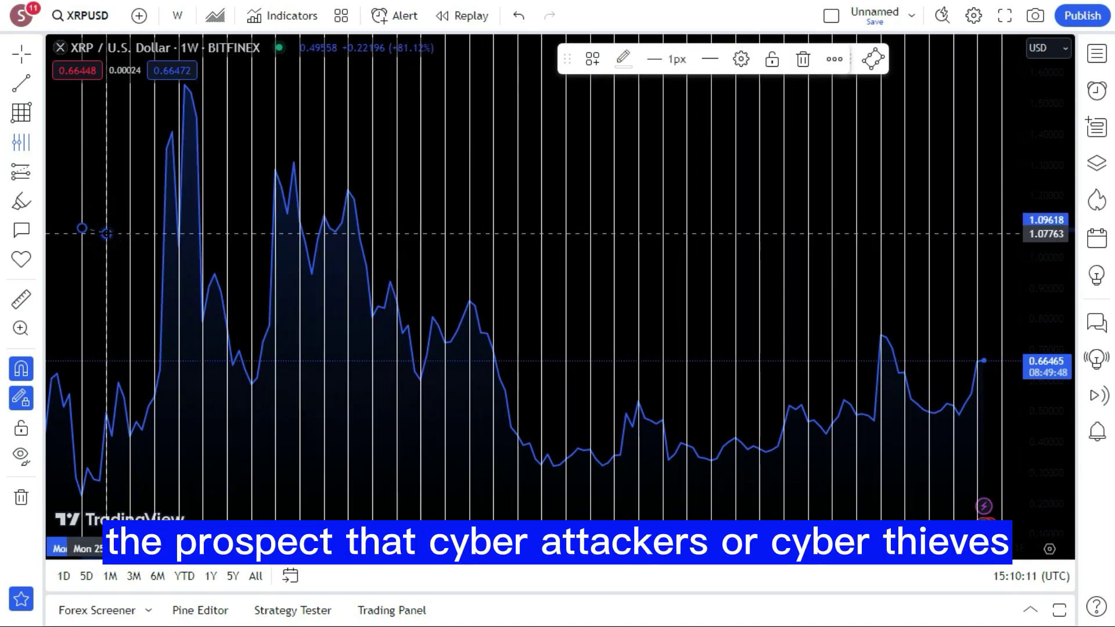
pyautogui.click(36, 143)
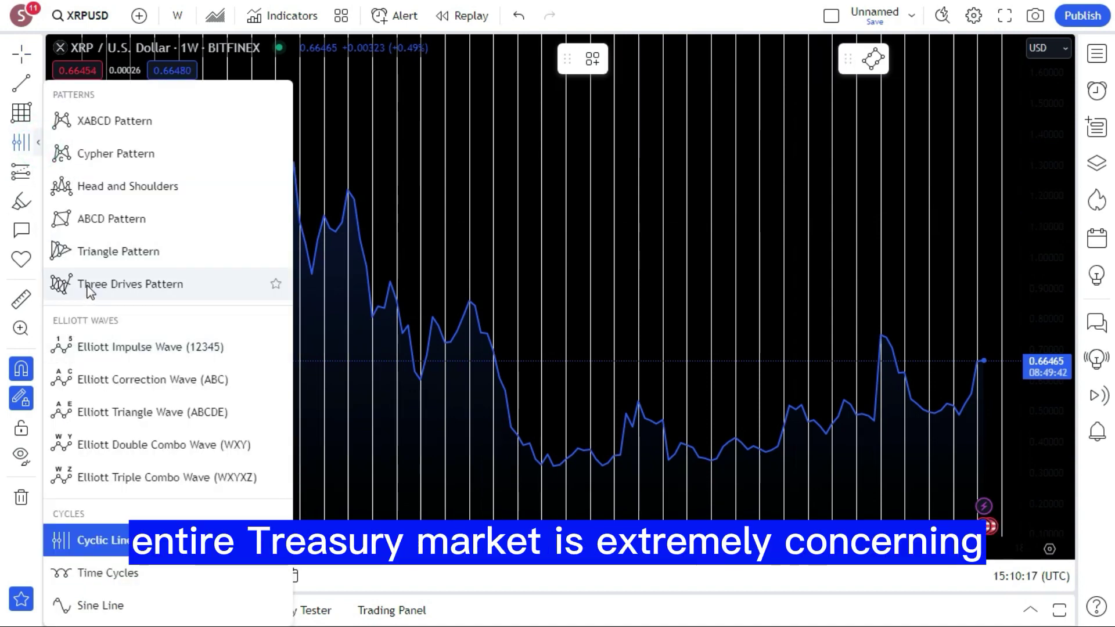
# - Draw two ABCD patterns from the late-2020 high, down to the 2020 low and lower-right points
pyautogui.click(108, 219)
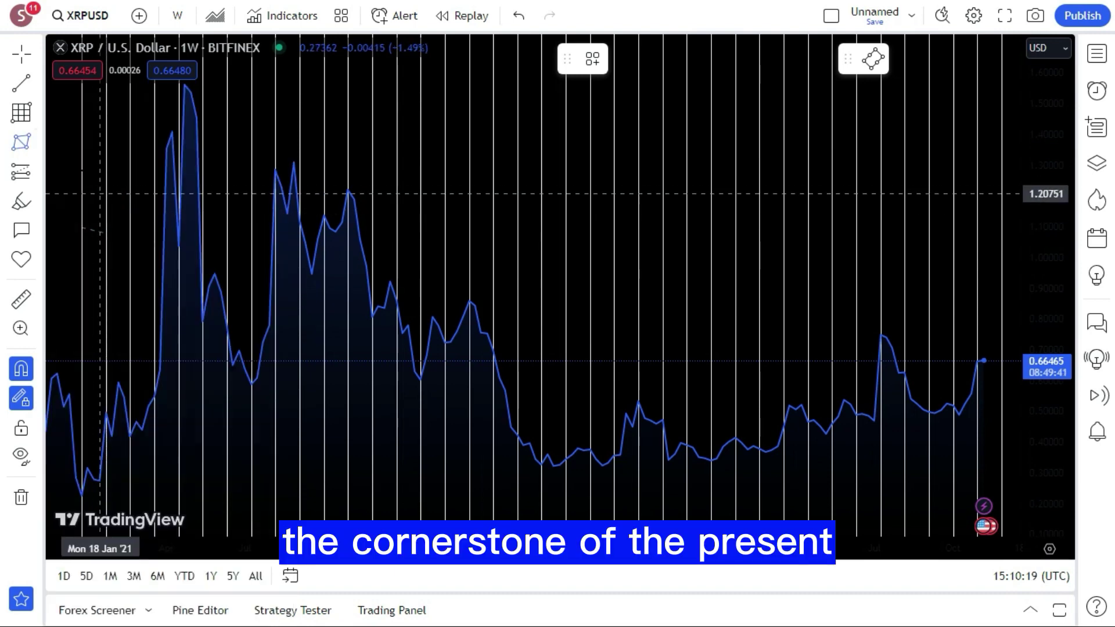
pyautogui.click(81, 159)
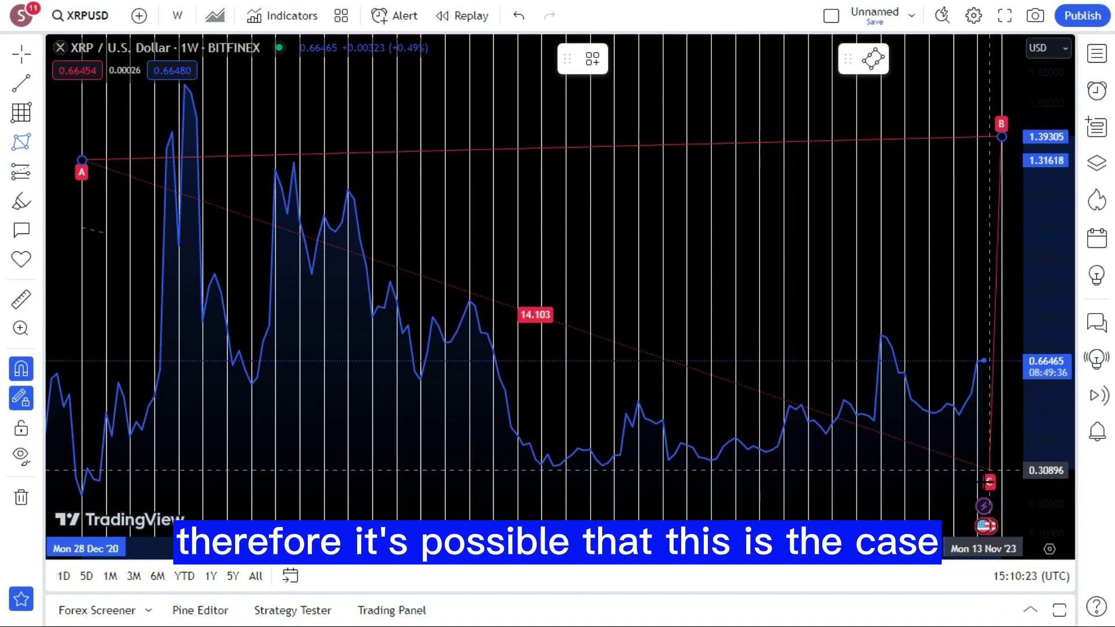
pyautogui.click(1001, 503)
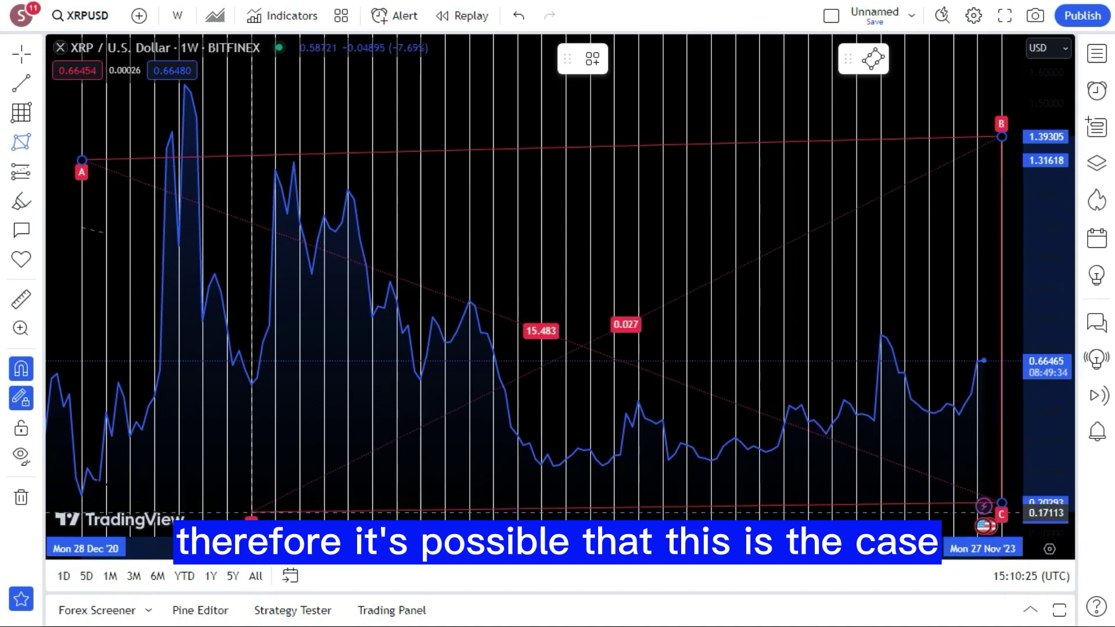
pyautogui.click(100, 480)
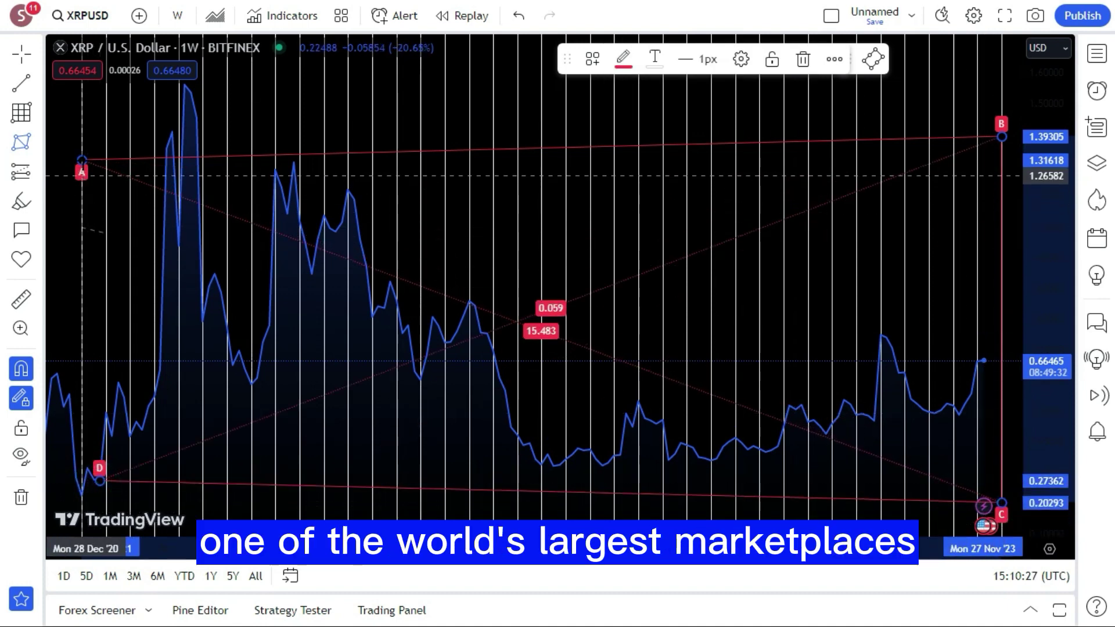
pyautogui.click(82, 160)
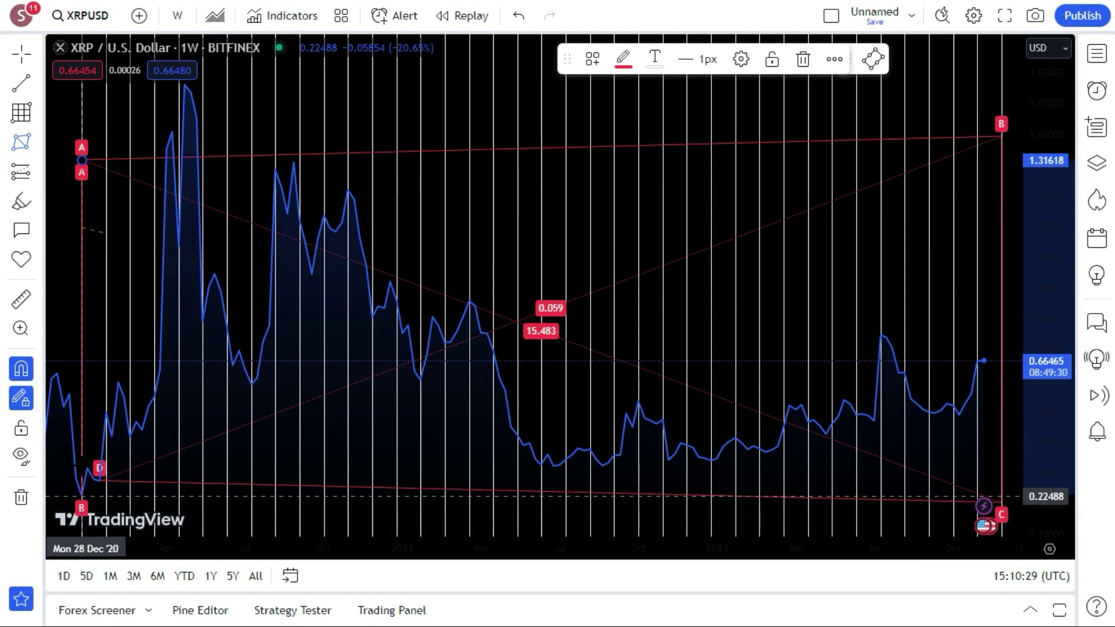
pyautogui.click(88, 468)
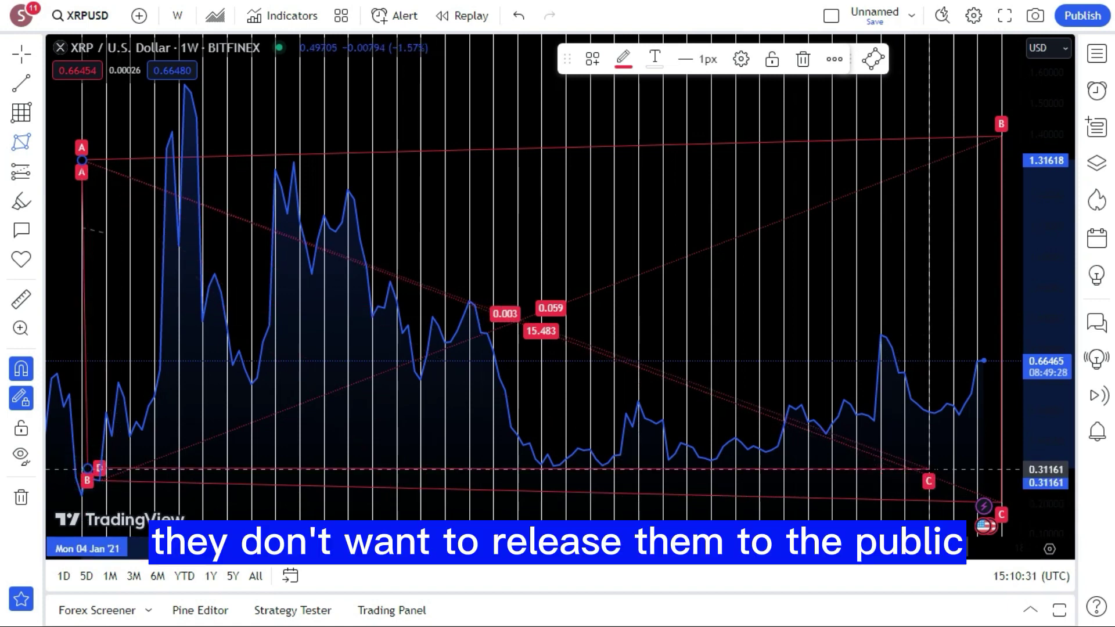
pyautogui.click(983, 497)
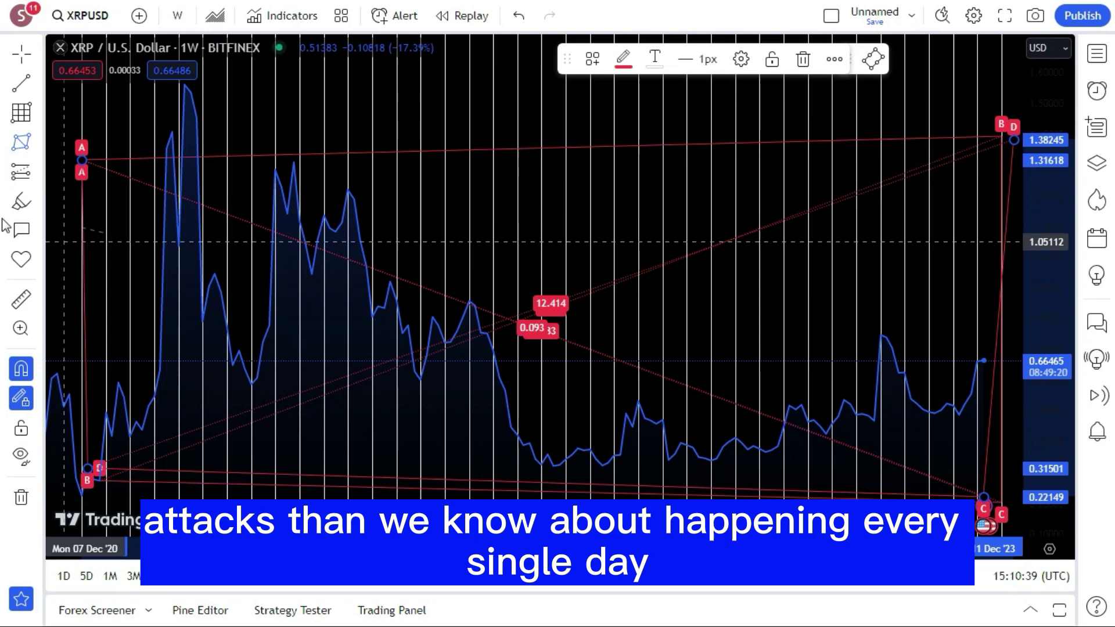
# - Draw a yellow circle centred in the middle of the chart
pyautogui.click(38, 203)
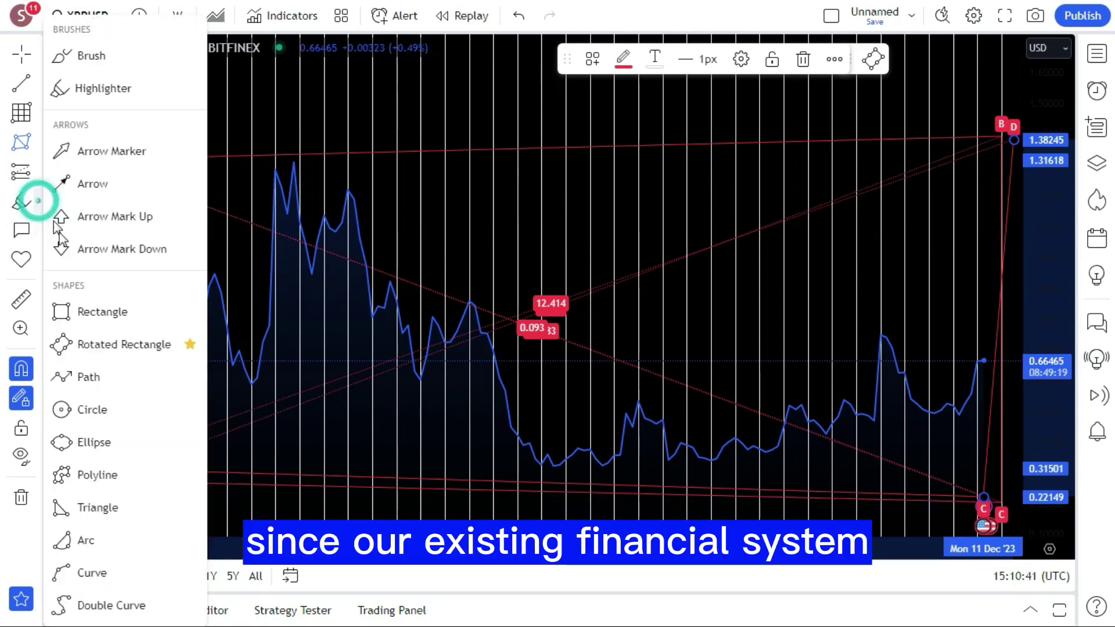
pyautogui.click(86, 402)
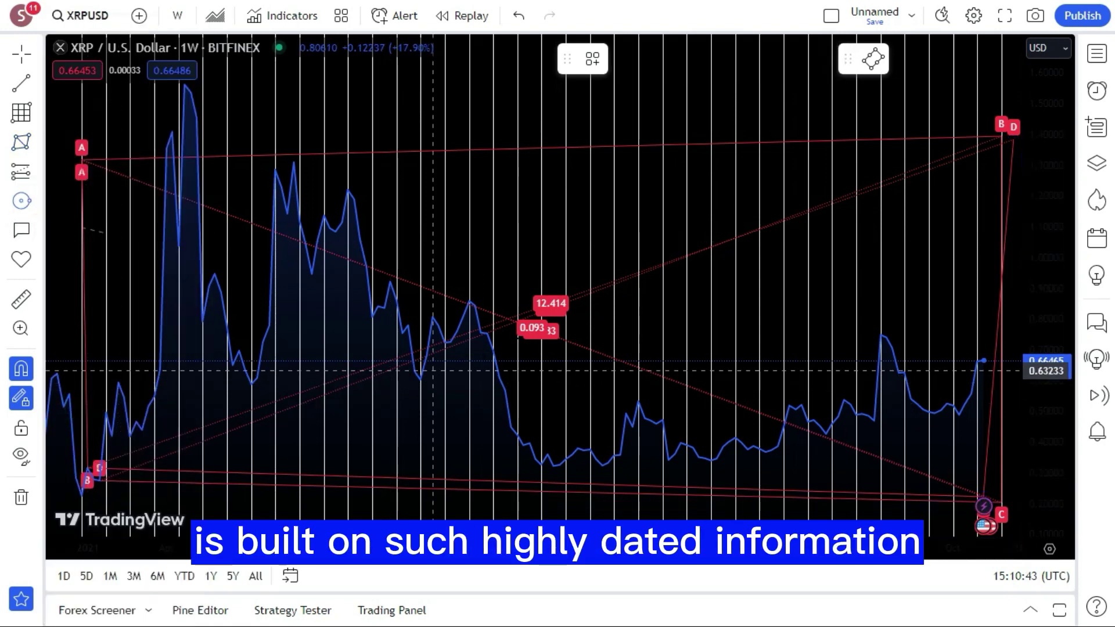
pyautogui.click(515, 313)
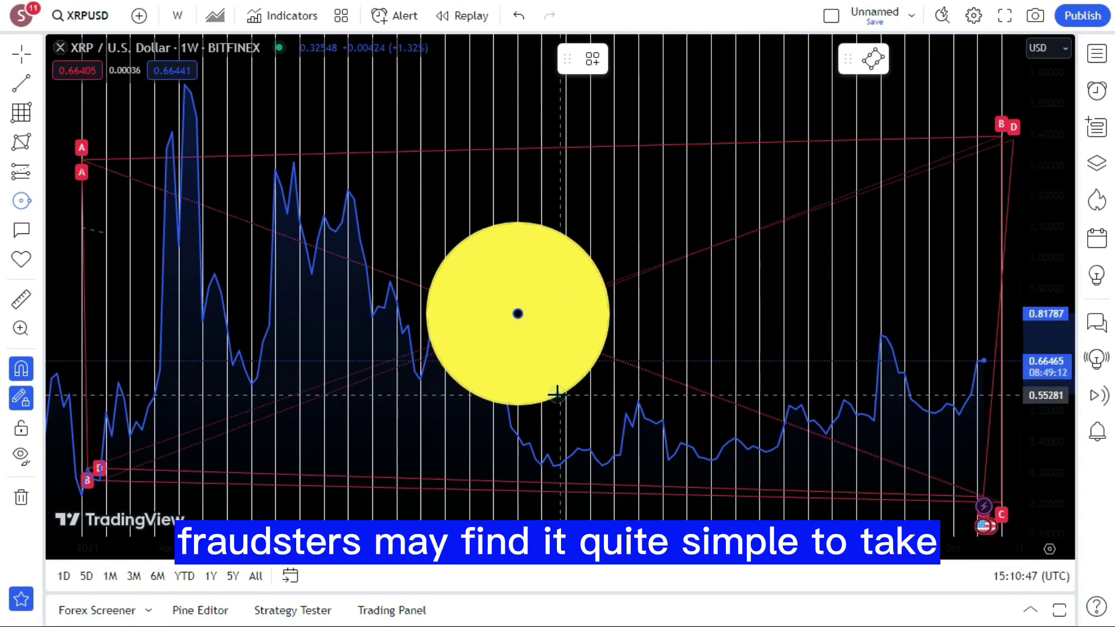
pyautogui.click(558, 395)
# - Place the target icon on the circle, shift it right, and colour it blue
pyautogui.click(39, 267)
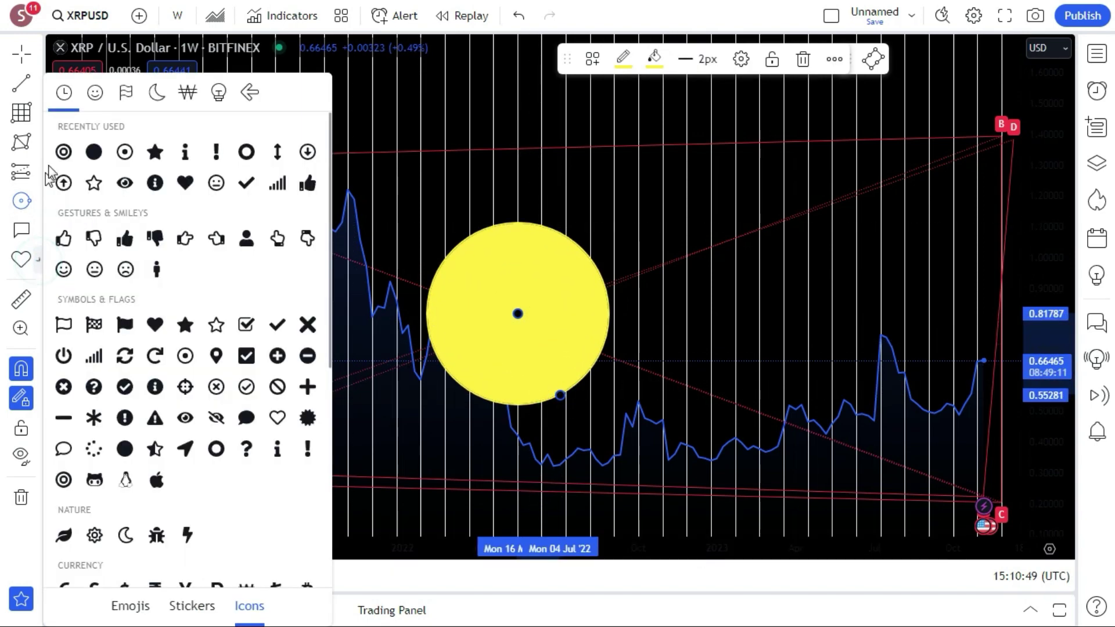
pyautogui.click(65, 151)
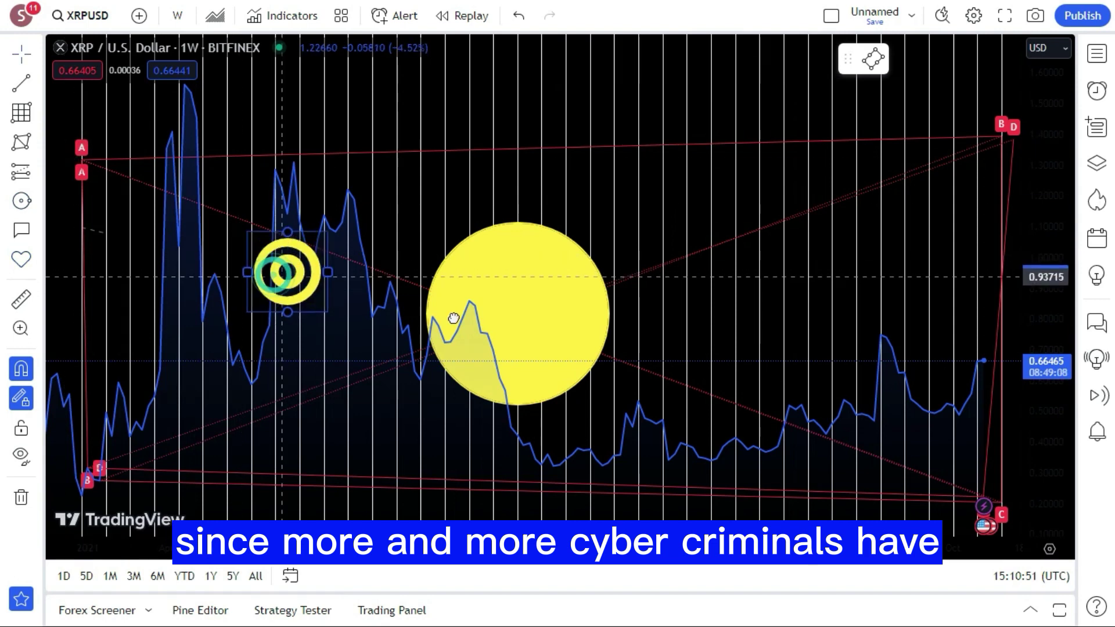
pyautogui.click(530, 323)
pyautogui.moveTo(515, 319)
pyautogui.mouseDown()
pyautogui.moveTo(532, 315)
pyautogui.moveTo(504, 323)
pyautogui.moveTo(667, 331)
pyautogui.moveTo(622, 331)
pyautogui.moveTo(599, 314)
pyautogui.mouseUp()
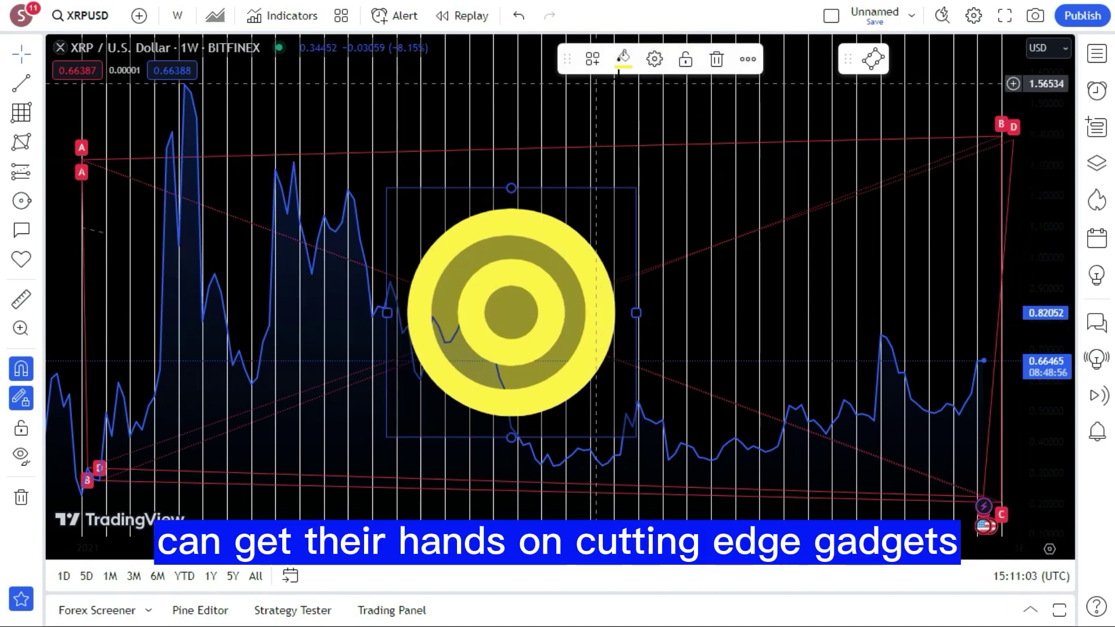
pyautogui.click(622, 58)
pyautogui.click(738, 114)
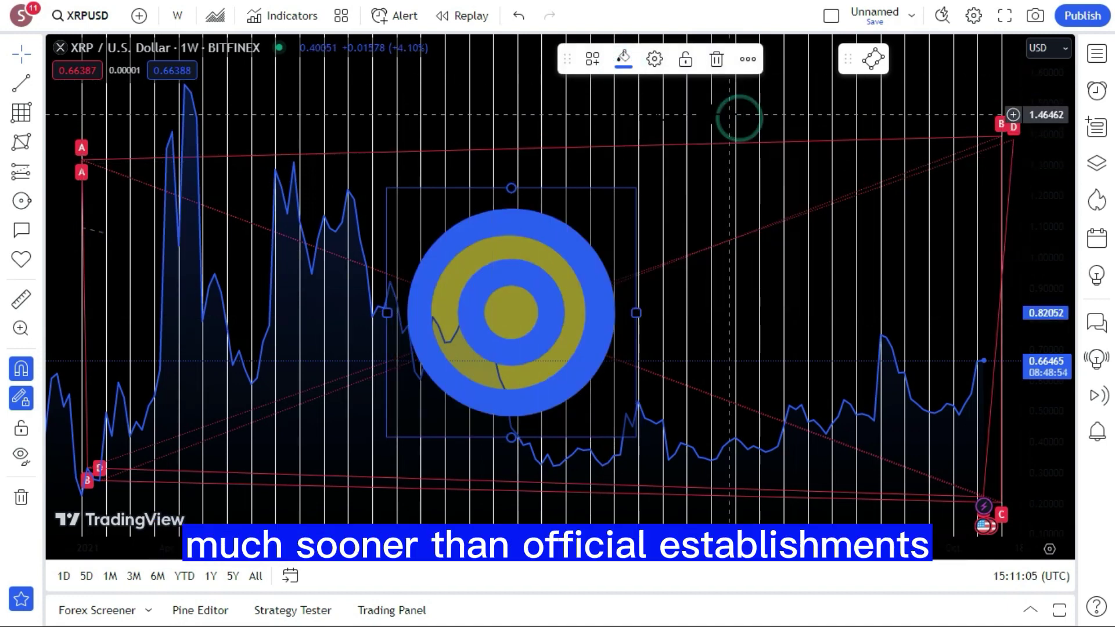
pyautogui.click(542, 141)
pyautogui.scroll(-3, 544, 146)
pyautogui.scroll(3, 545, 148)
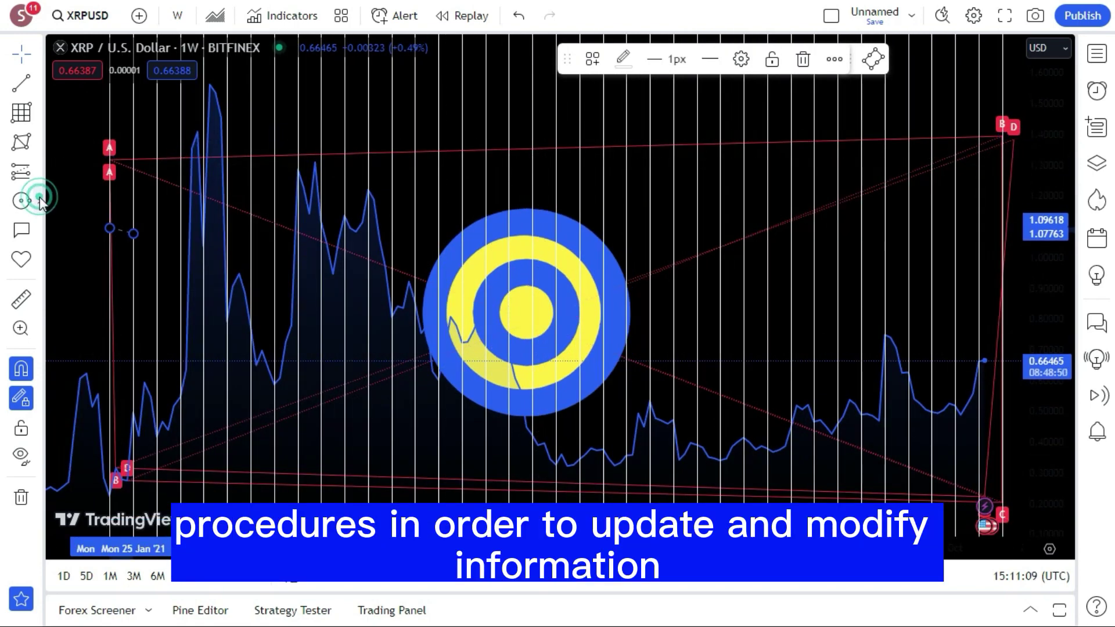
# - Draw a Fibonacci band from Dec '20 to Nov '23 and a Fib grid down the right edge
pyautogui.click(40, 200)
pyautogui.click(12, 108)
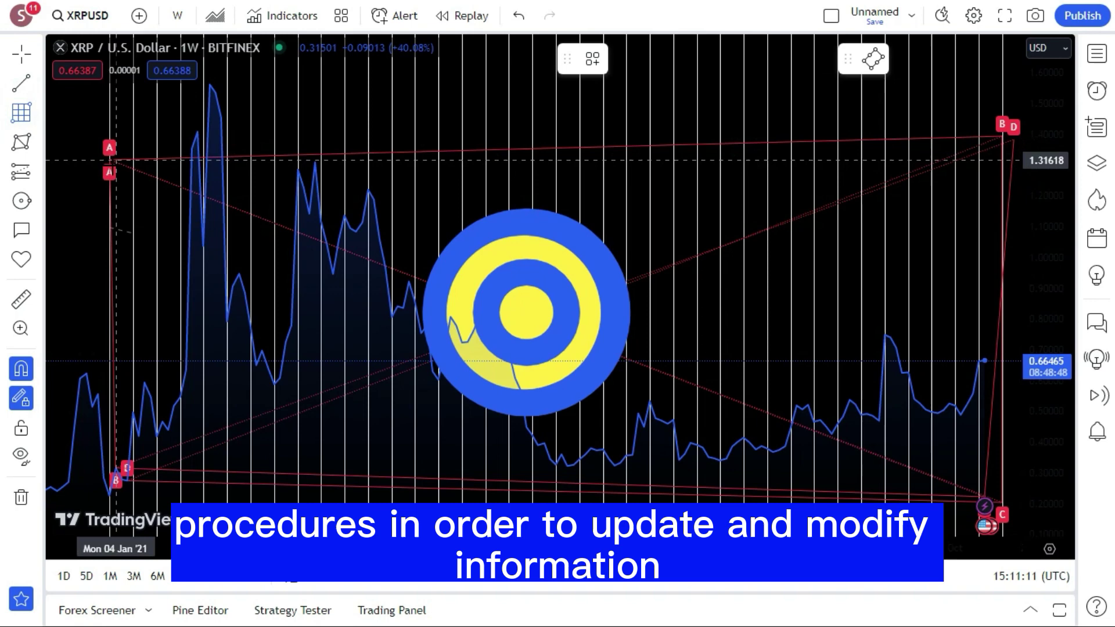
pyautogui.moveTo(109, 165)
pyautogui.mouseDown()
pyautogui.moveTo(801, 156)
pyautogui.moveTo(987, 148)
pyautogui.moveTo(995, 136)
pyautogui.moveTo(998, 154)
pyautogui.moveTo(996, 144)
pyautogui.mouseUp()
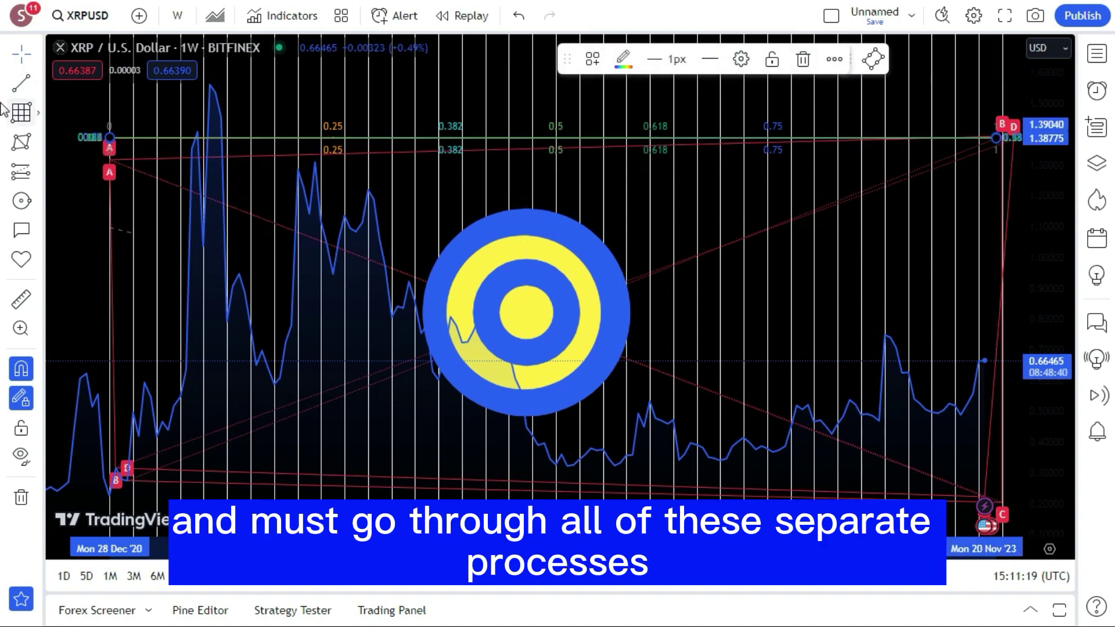
pyautogui.click(22, 109)
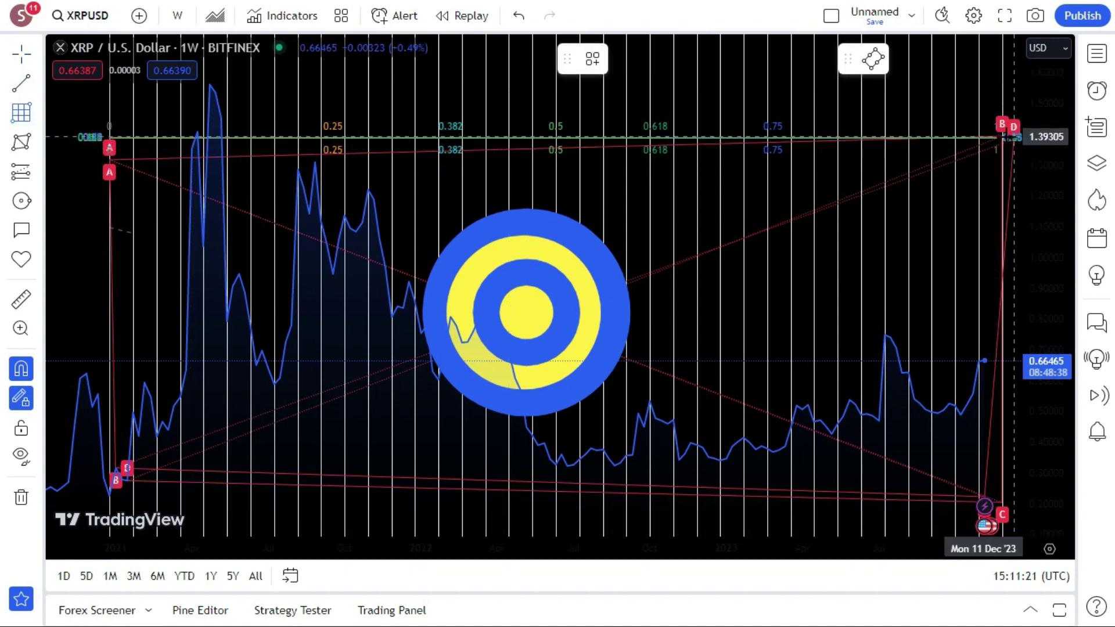
pyautogui.moveTo(1000, 137); pyautogui.dragTo(983, 503)
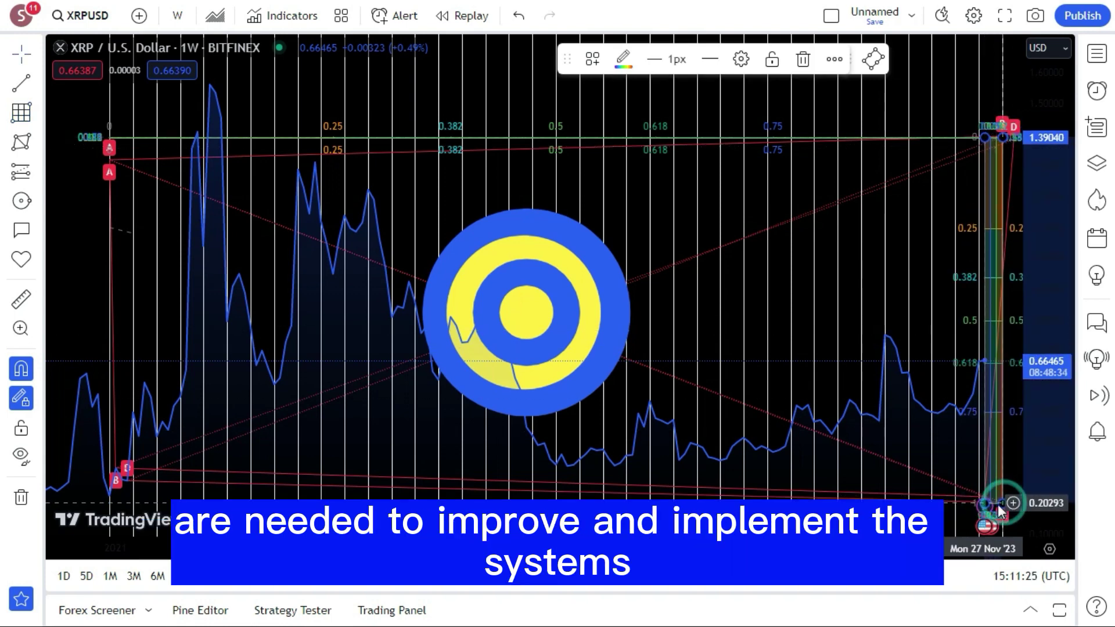
pyautogui.click(1000, 511)
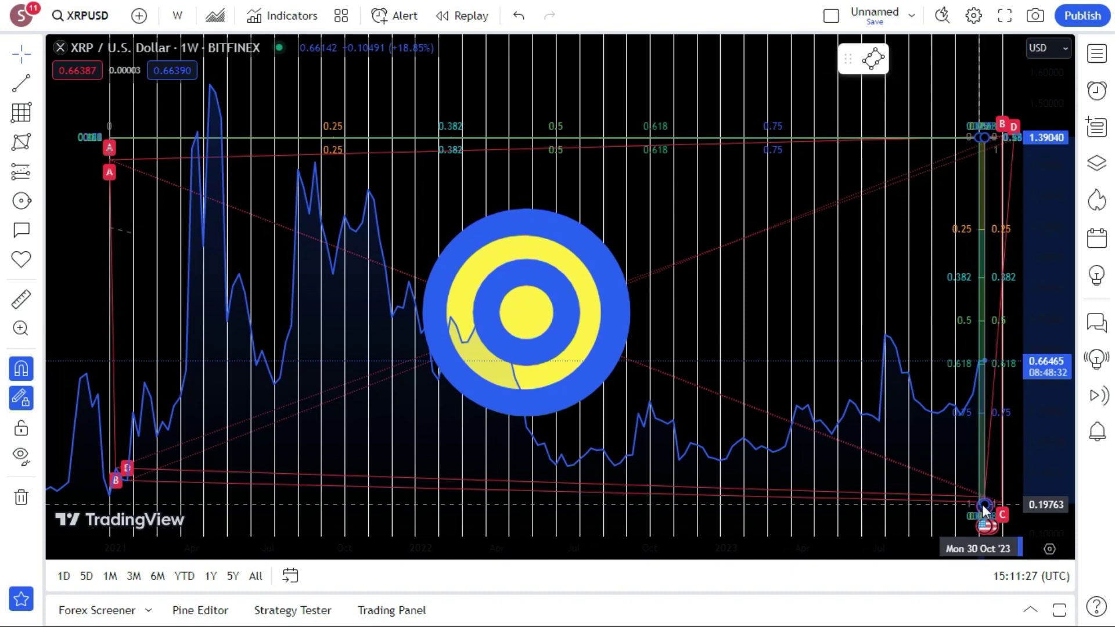
pyautogui.click(1001, 505)
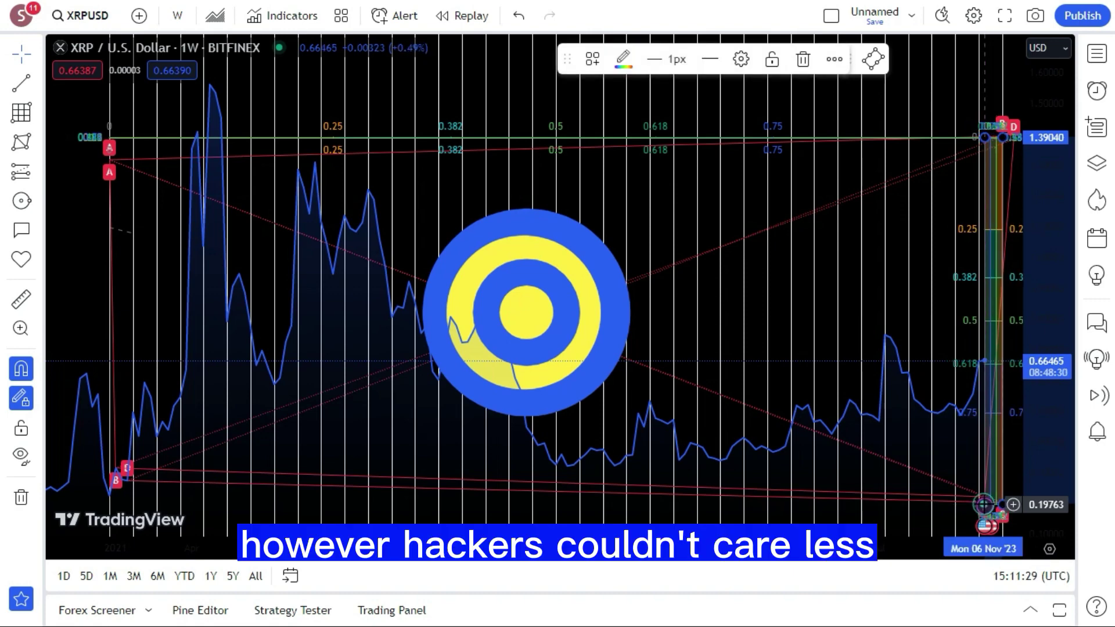
pyautogui.click(982, 506)
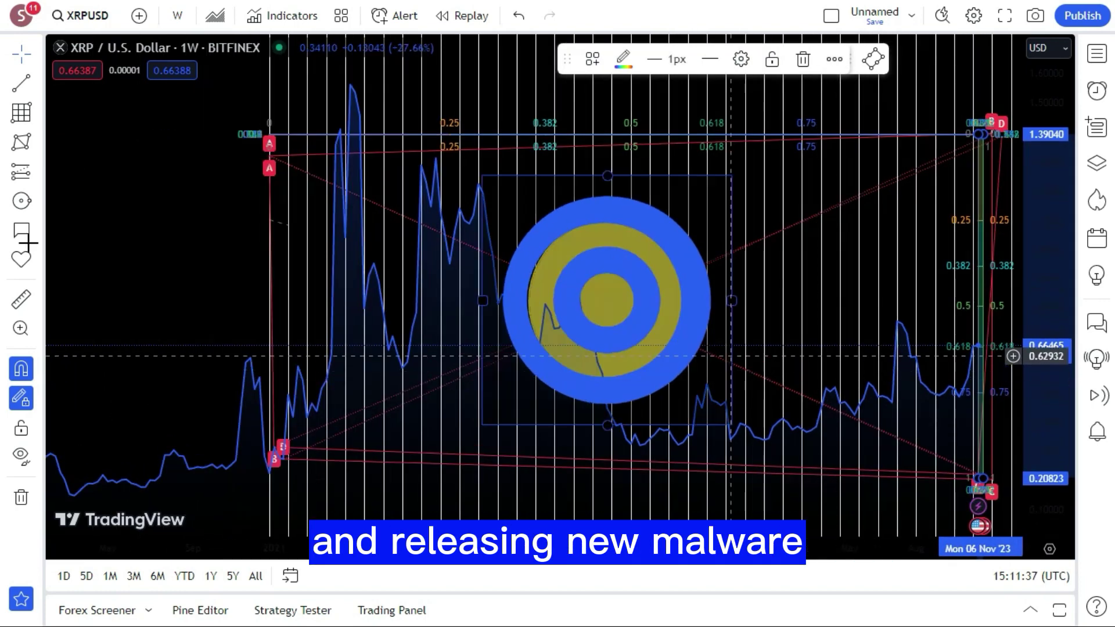
# - Add a Fib grid down the left side with its leg running along the bottom
pyautogui.click(21, 110)
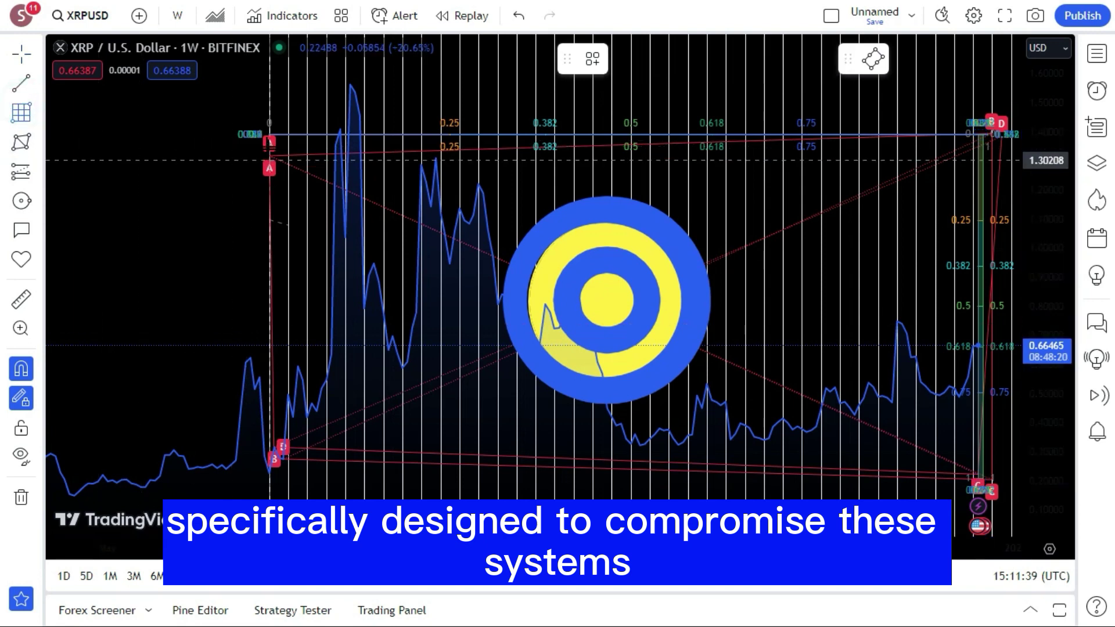
pyautogui.moveTo(269, 138); pyautogui.dragTo(267, 455)
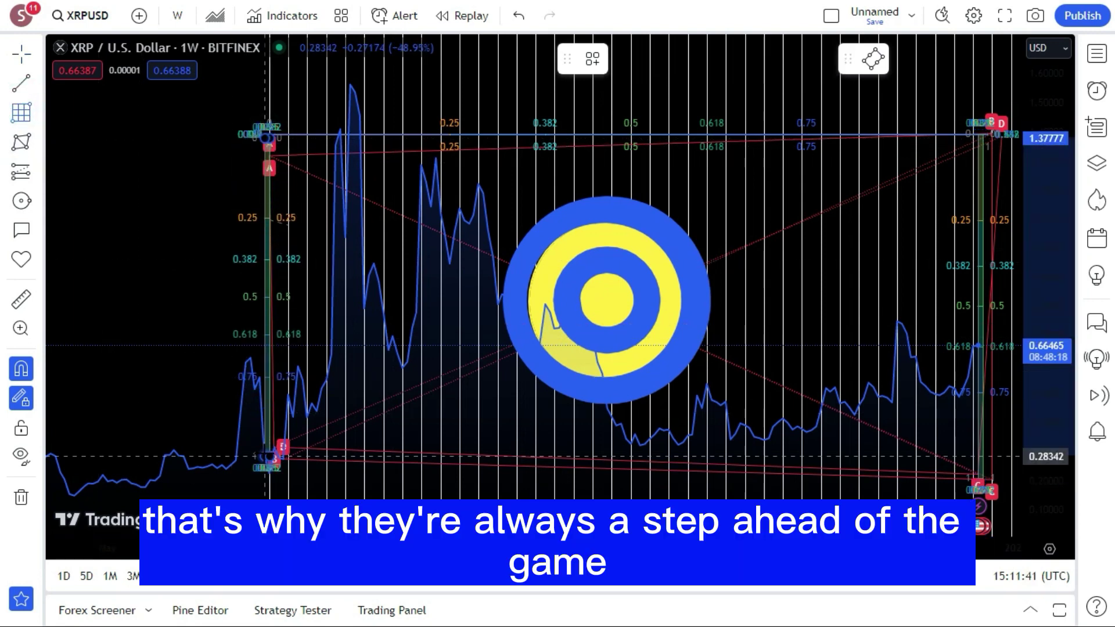
pyautogui.click(268, 456)
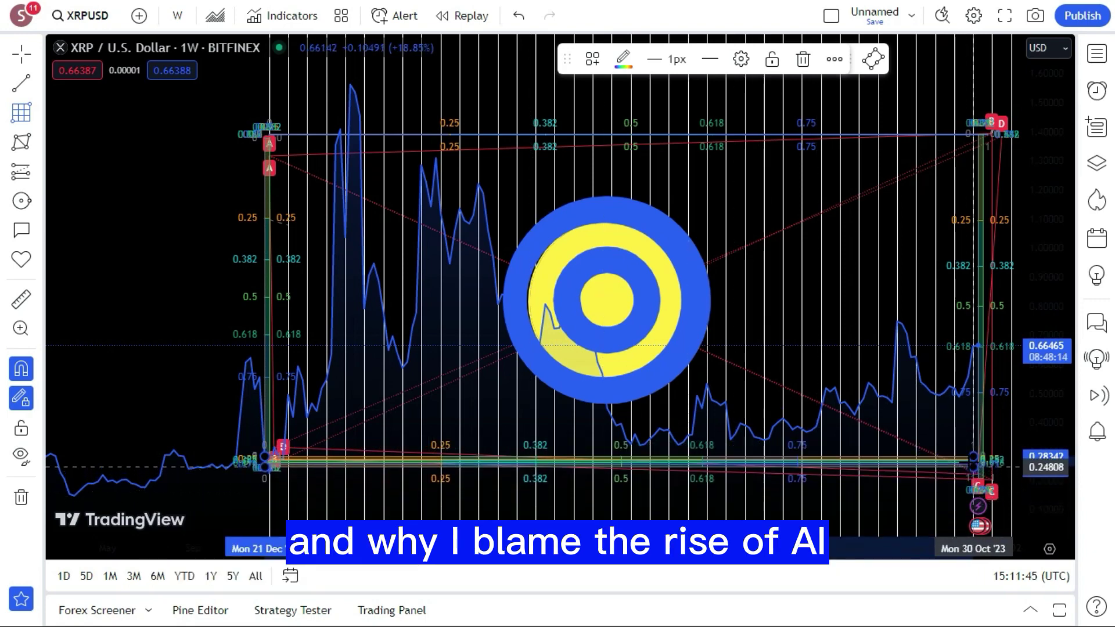
pyautogui.click(968, 456)
pyautogui.scroll(3, 651, 355)
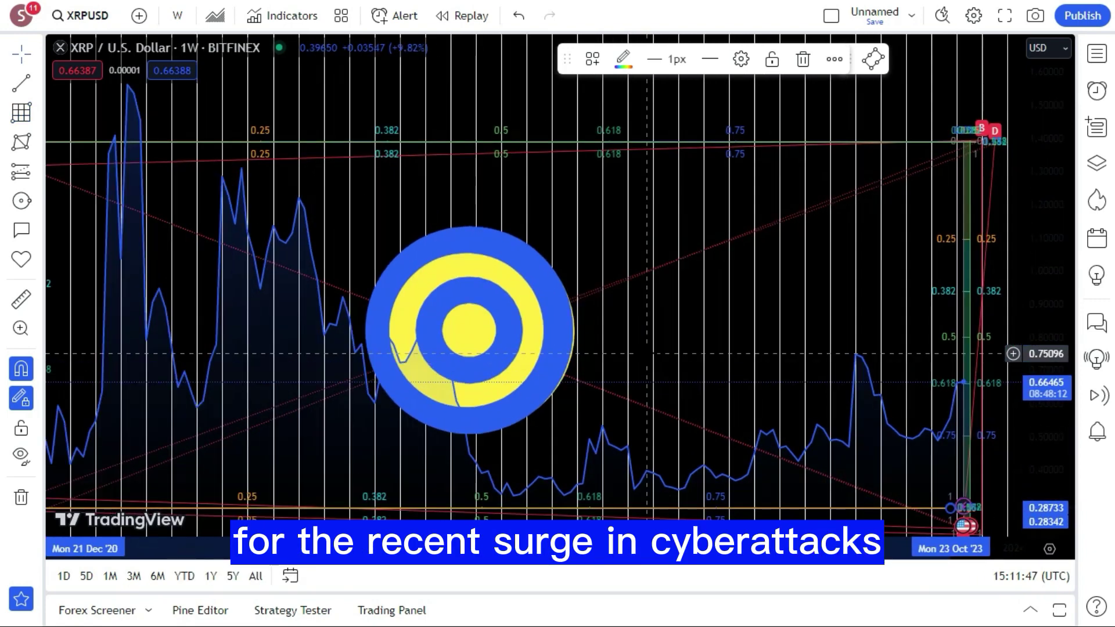
# - Brush green wavy curves down the right and left Fib grids
pyautogui.click(38, 200)
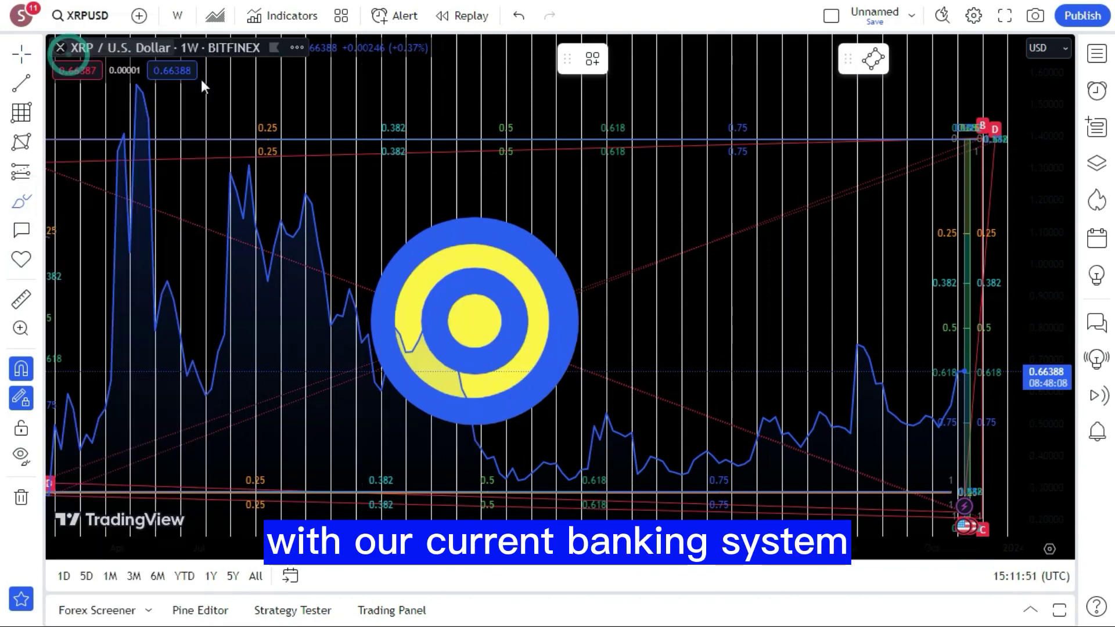
pyautogui.click(976, 138)
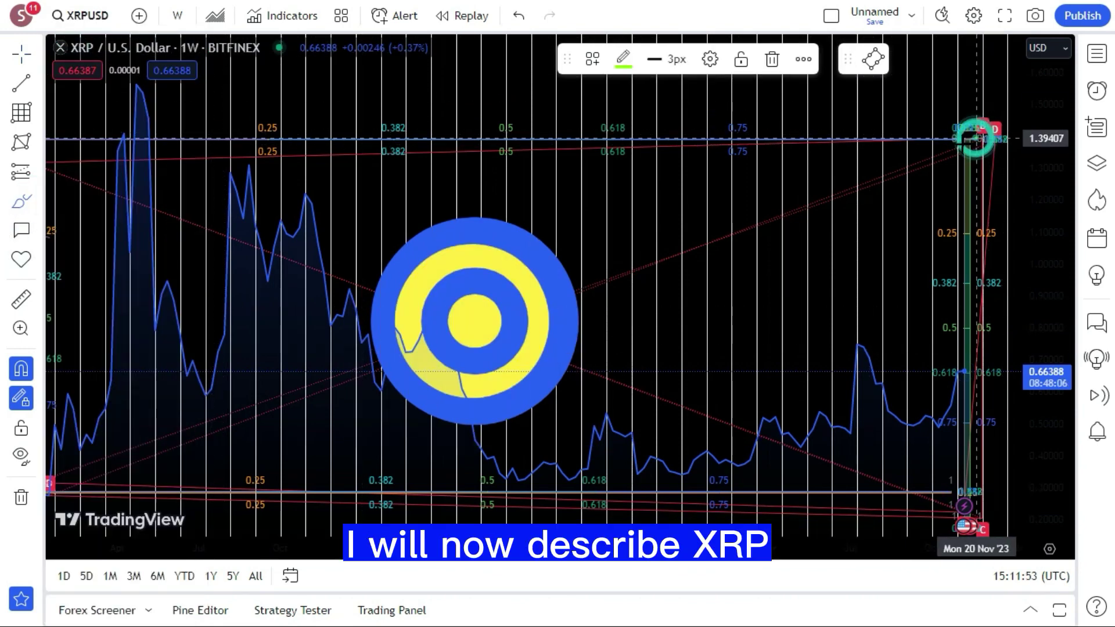
pyautogui.moveTo(976, 138); pyautogui.dragTo(945, 165)
pyautogui.moveTo(974, 200)
pyautogui.mouseDown()
pyautogui.moveTo(943, 284)
pyautogui.moveTo(991, 395)
pyautogui.moveTo(951, 405)
pyautogui.mouseUp()
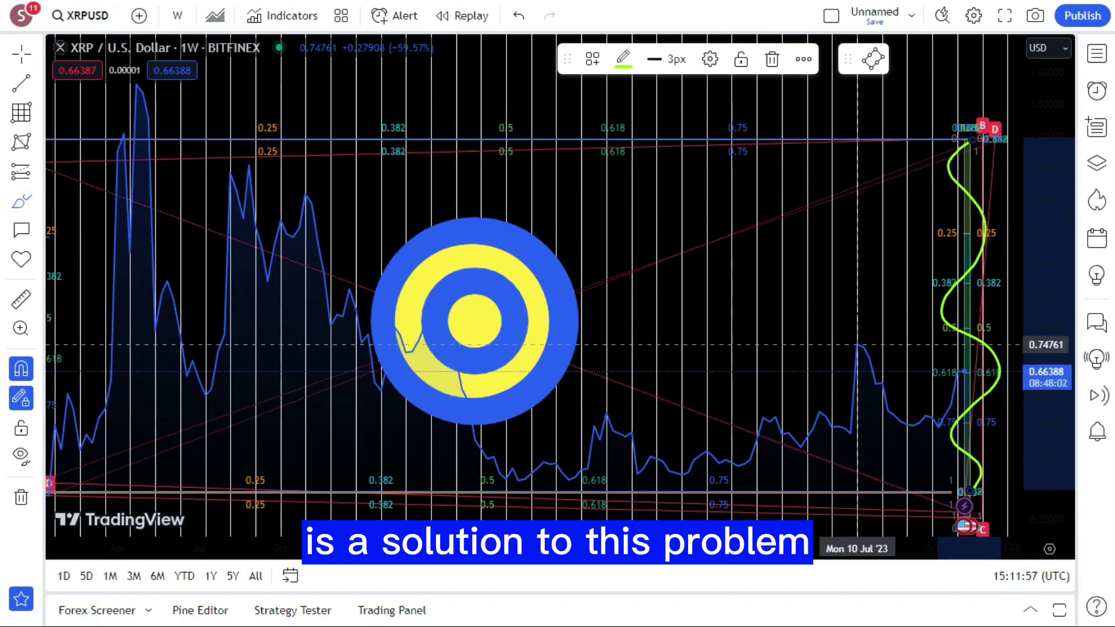
pyautogui.scroll(-2, 132, 156)
pyautogui.moveTo(226, 137)
pyautogui.mouseDown()
pyautogui.moveTo(194, 180)
pyautogui.moveTo(254, 244)
pyautogui.mouseUp()
pyautogui.moveTo(203, 281); pyautogui.dragTo(209, 326)
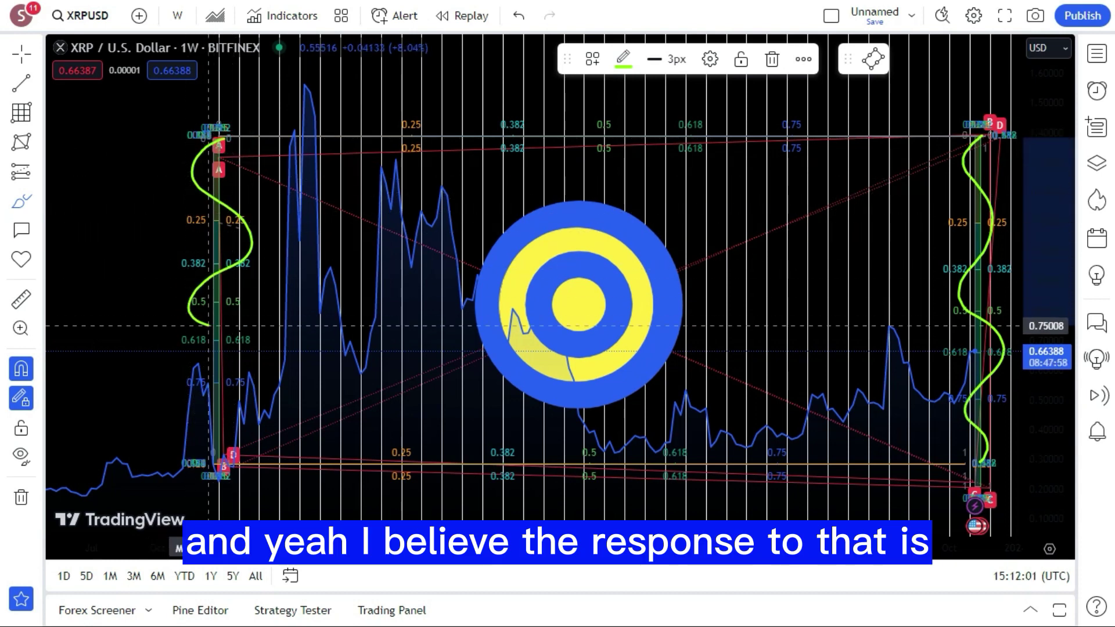
pyautogui.moveTo(244, 370)
pyautogui.mouseDown()
pyautogui.moveTo(215, 441)
pyautogui.moveTo(234, 468)
pyautogui.mouseUp()
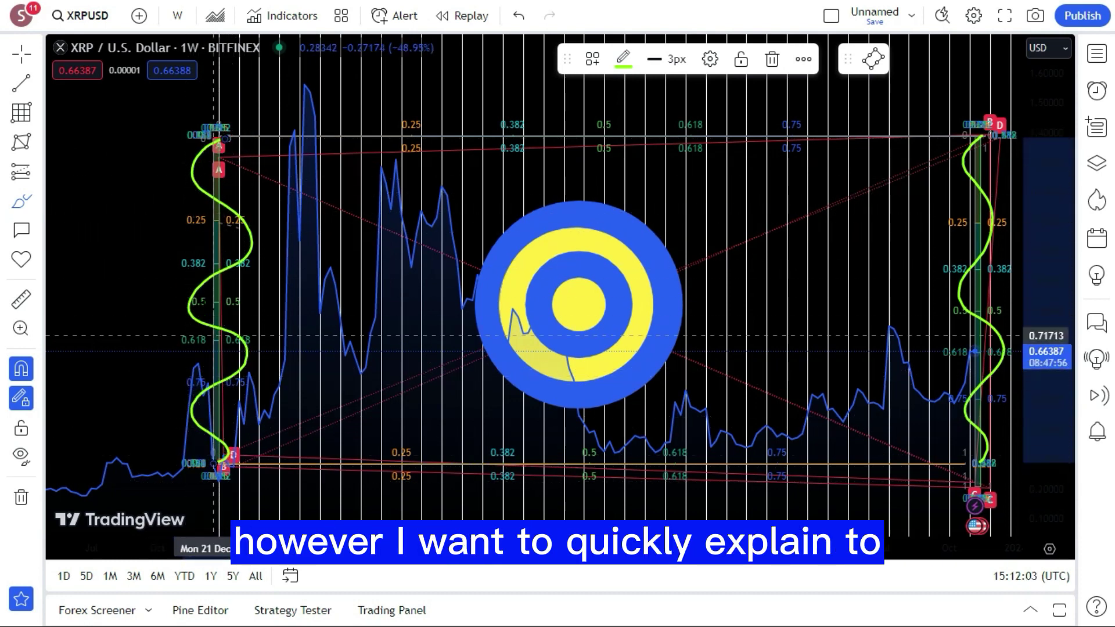
# - Trace the left green curve with the Highlighter set to yellow
pyautogui.click(34, 201)
pyautogui.click(81, 87)
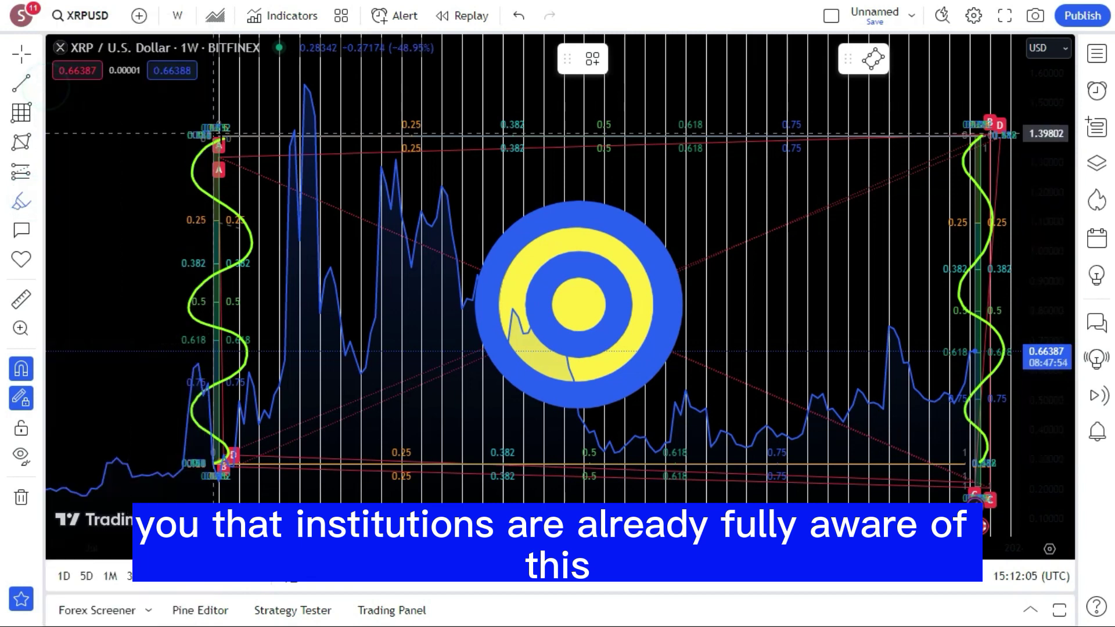
pyautogui.moveTo(219, 133)
pyautogui.mouseDown()
pyautogui.moveTo(201, 137)
pyautogui.moveTo(194, 182)
pyautogui.moveTo(247, 242)
pyautogui.moveTo(197, 322)
pyautogui.moveTo(243, 375)
pyautogui.moveTo(194, 401)
pyautogui.moveTo(214, 464)
pyautogui.mouseUp()
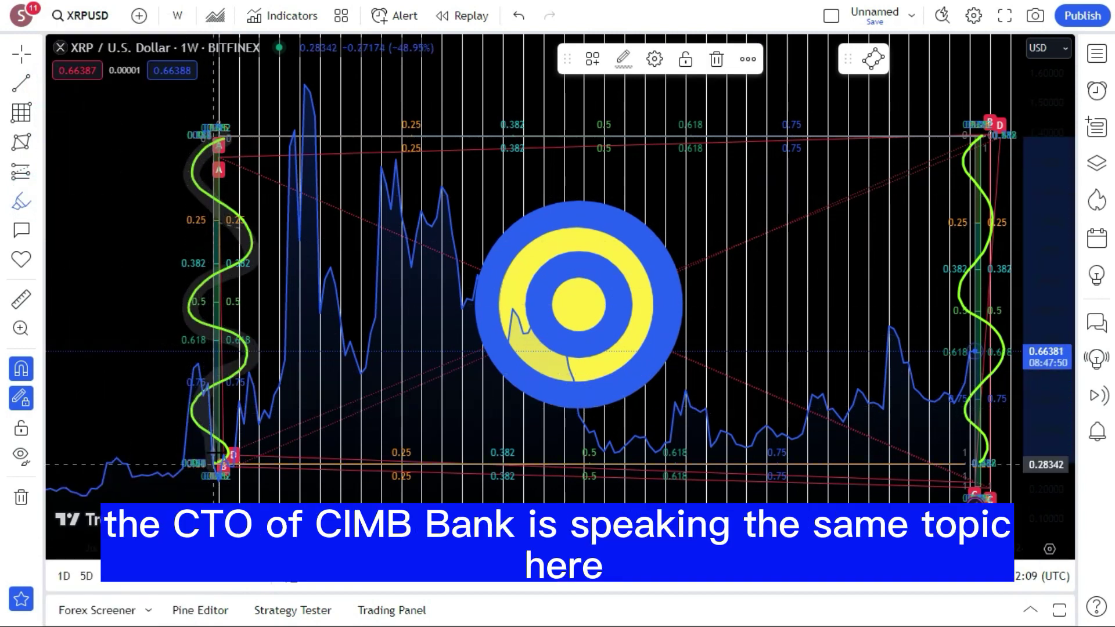
pyautogui.click(624, 58)
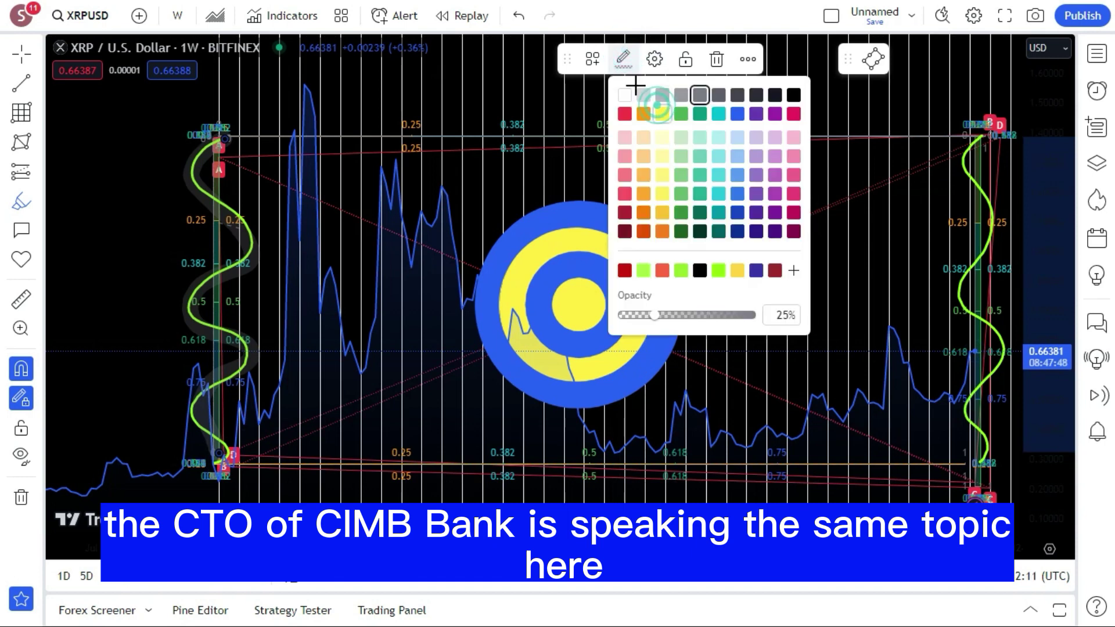
pyautogui.click(662, 114)
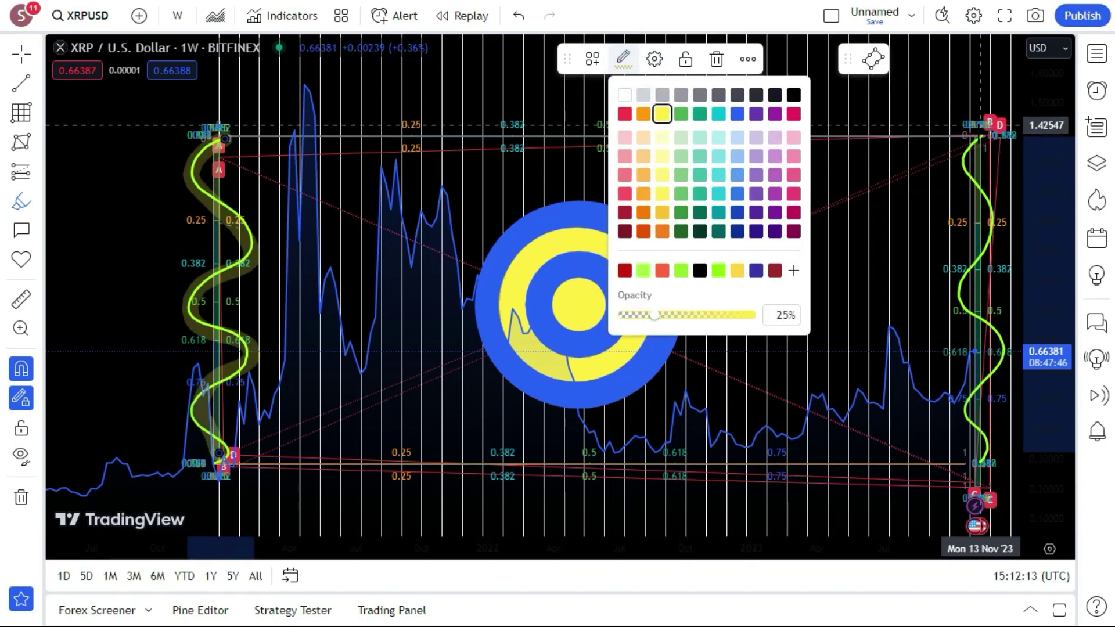
pyautogui.click(978, 139)
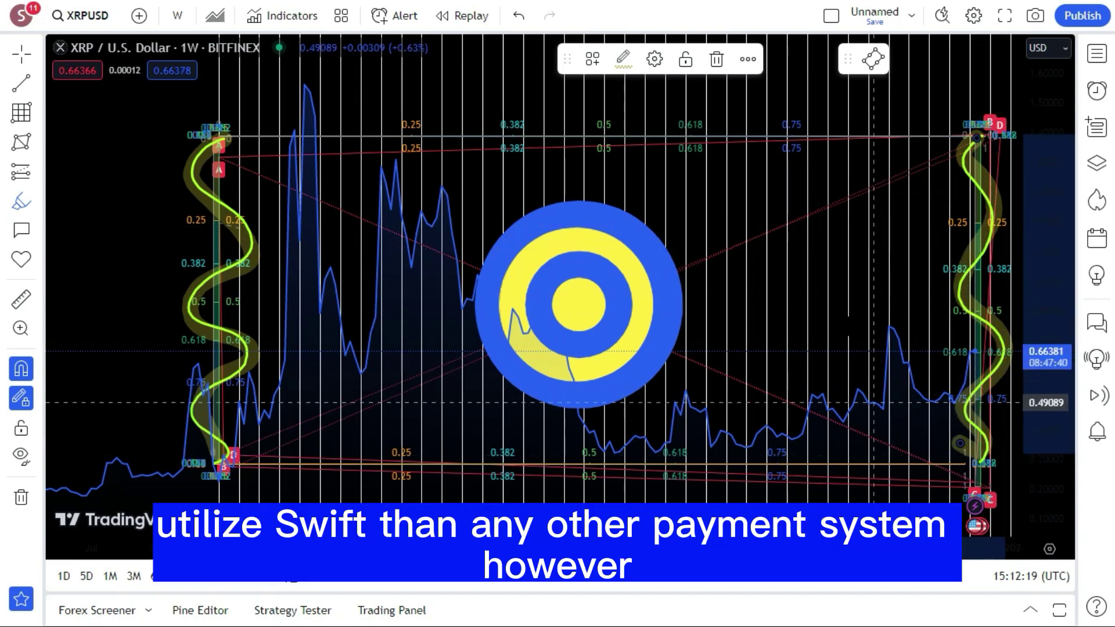
# - Brush a green wavy curve across the top of the chart from left to right
pyautogui.click(36, 201)
pyautogui.click(81, 48)
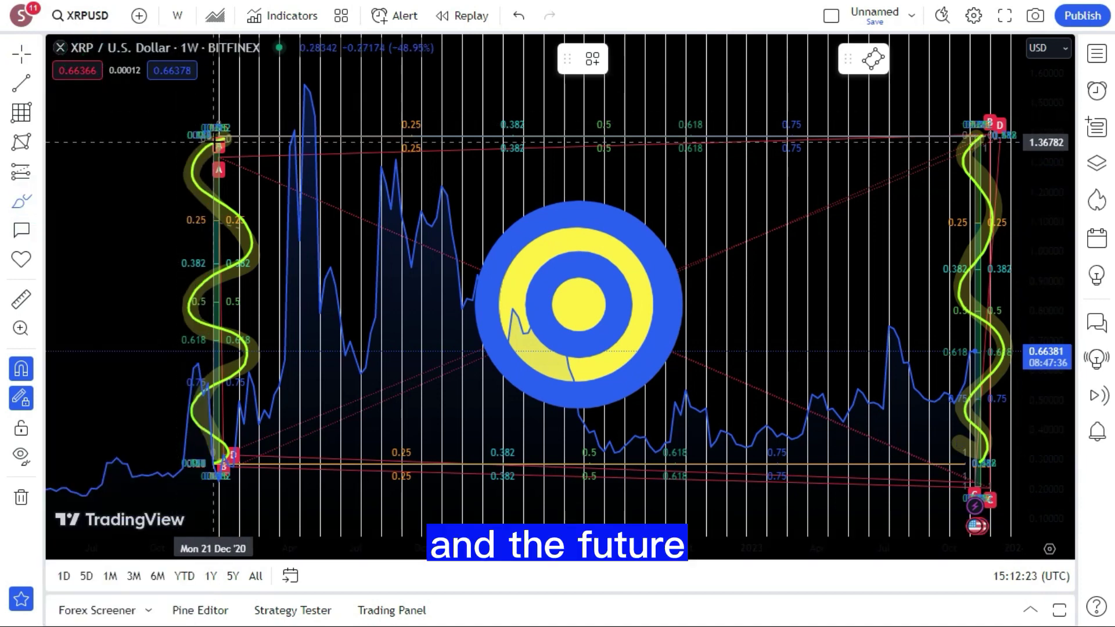
pyautogui.moveTo(217, 139)
pyautogui.mouseDown()
pyautogui.moveTo(290, 137)
pyautogui.moveTo(380, 167)
pyautogui.mouseUp()
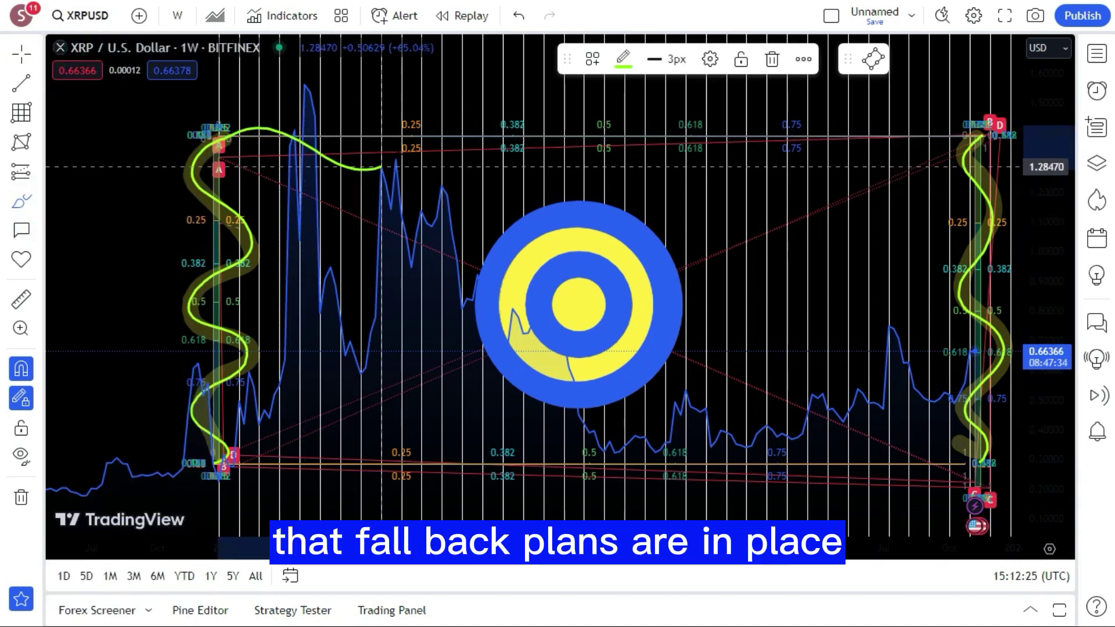
pyautogui.moveTo(524, 141)
pyautogui.mouseDown()
pyautogui.moveTo(578, 156)
pyautogui.moveTo(656, 123)
pyautogui.mouseUp()
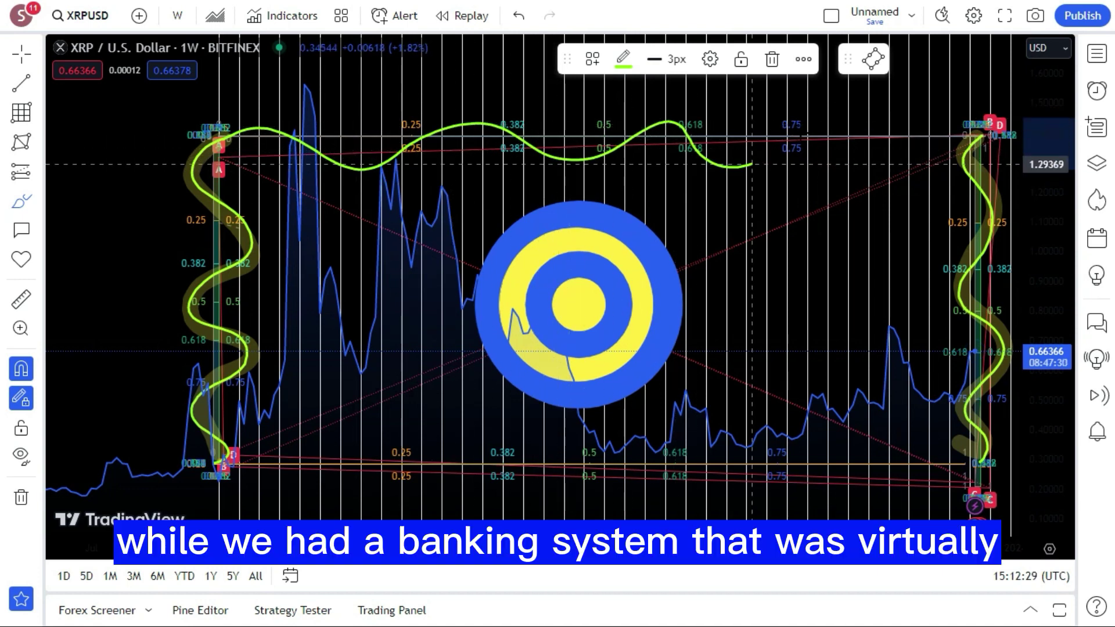
pyautogui.moveTo(823, 119); pyautogui.dragTo(940, 148)
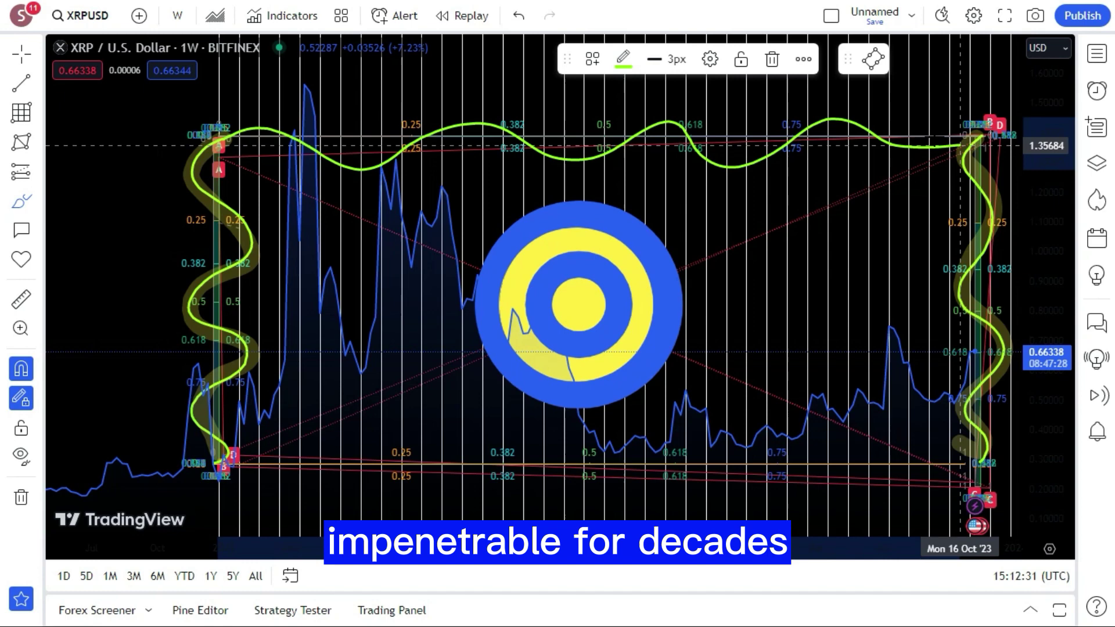
# - Highlight the top green curve in yellow from right to left
pyautogui.click(37, 204)
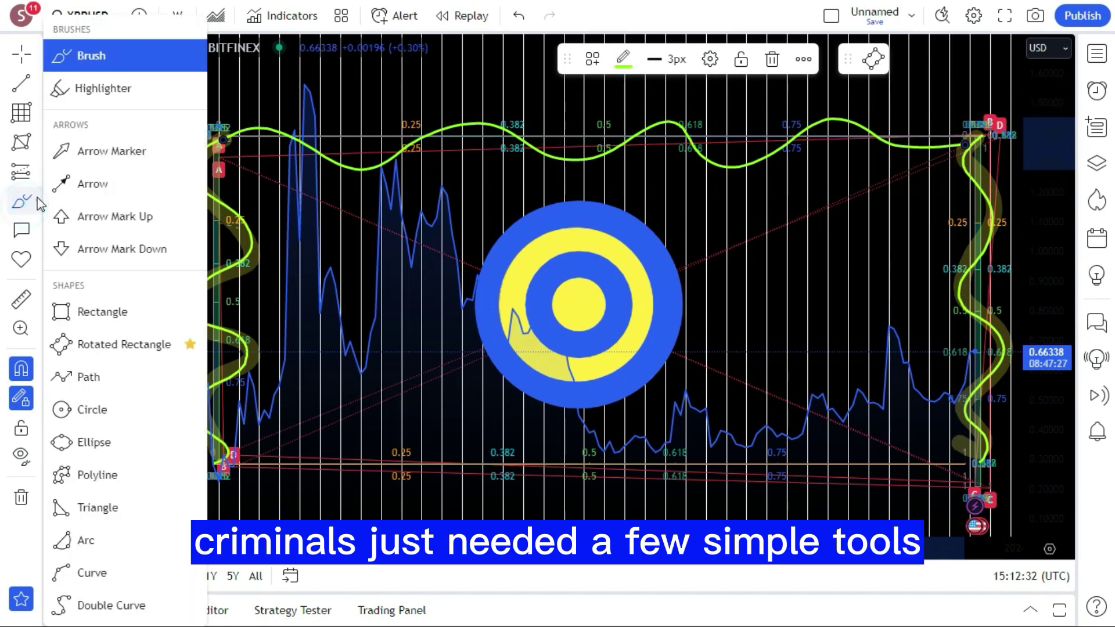
pyautogui.click(87, 92)
pyautogui.moveTo(976, 140)
pyautogui.mouseDown()
pyautogui.moveTo(773, 148)
pyautogui.moveTo(733, 166)
pyautogui.moveTo(682, 124)
pyautogui.mouseUp()
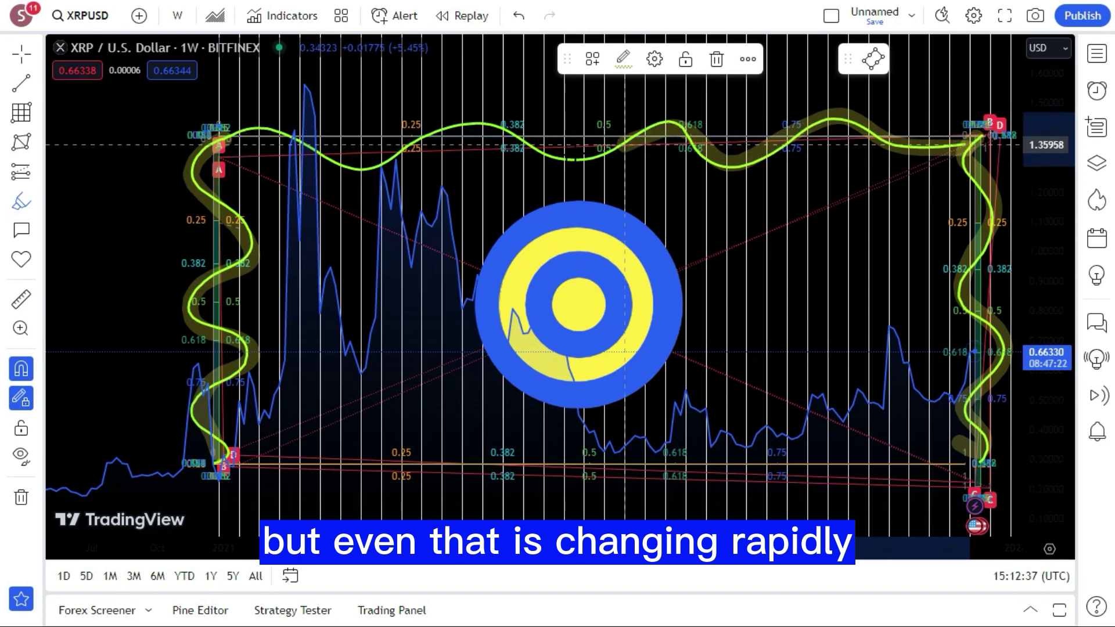
pyautogui.moveTo(538, 165)
pyautogui.mouseDown()
pyautogui.moveTo(477, 123)
pyautogui.moveTo(355, 166)
pyautogui.moveTo(240, 135)
pyautogui.mouseUp()
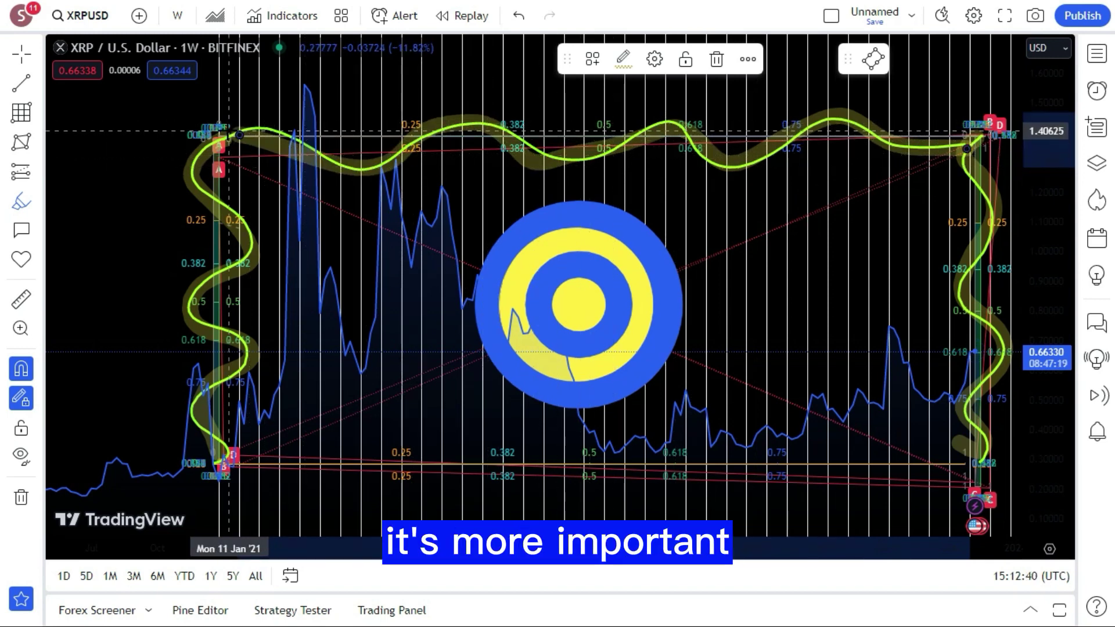
pyautogui.click(36, 201)
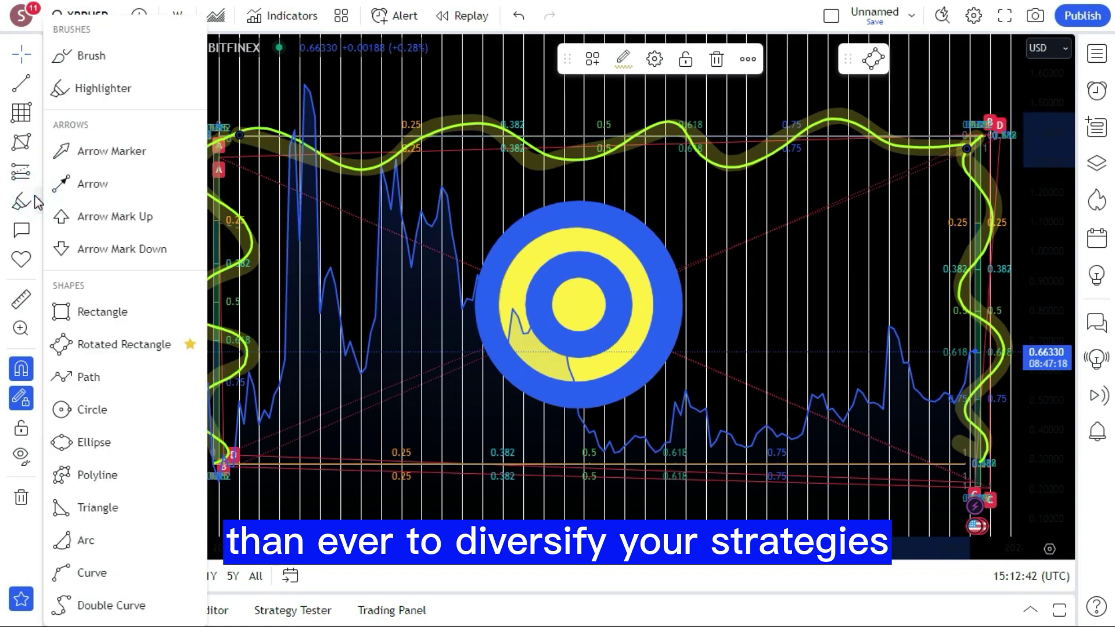
# - Brush green curves from the top-left and top-right corners into the central target
pyautogui.click(87, 53)
pyautogui.moveTo(218, 145)
pyautogui.mouseDown()
pyautogui.moveTo(239, 201)
pyautogui.moveTo(351, 203)
pyautogui.moveTo(386, 259)
pyautogui.moveTo(458, 257)
pyautogui.moveTo(574, 340)
pyautogui.mouseUp()
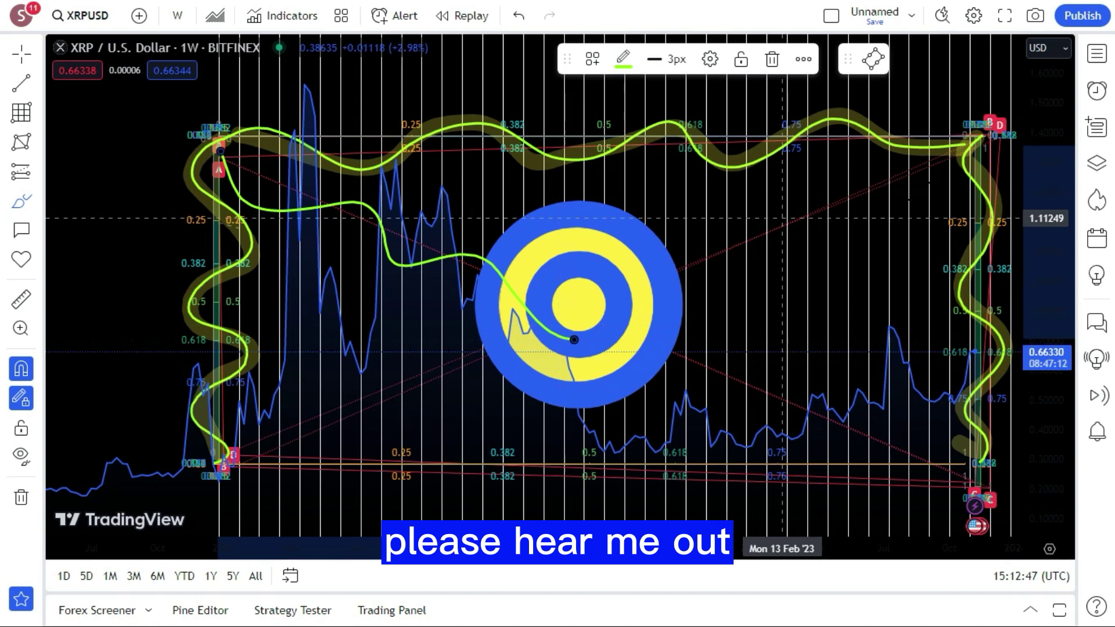
pyautogui.moveTo(981, 138)
pyautogui.mouseDown()
pyautogui.moveTo(819, 218)
pyautogui.moveTo(782, 269)
pyautogui.mouseUp()
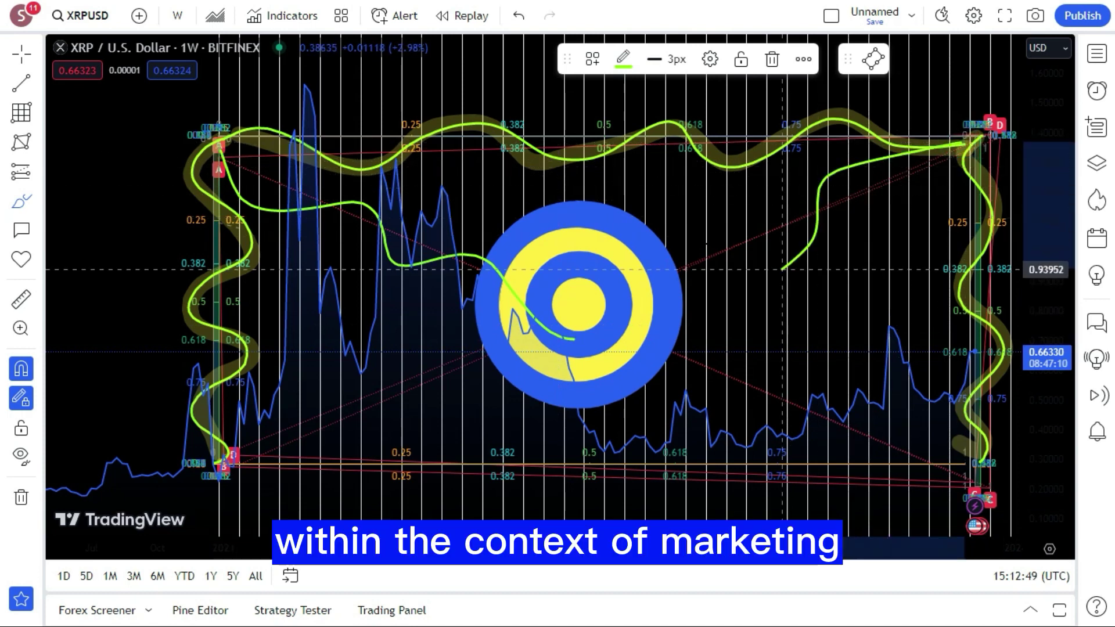
pyautogui.moveTo(556, 308); pyautogui.dragTo(551, 306)
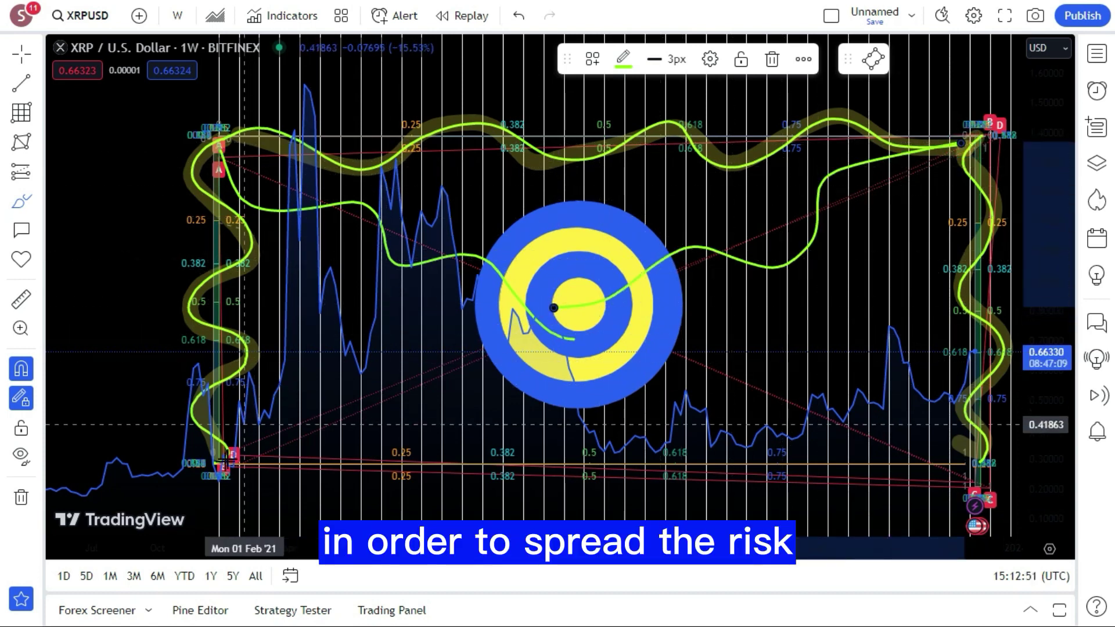
pyautogui.click(219, 482)
# - Brush green curves from the bottom-left and bottom-right corners into the chart's middle
pyautogui.moveTo(219, 482)
pyautogui.mouseDown()
pyautogui.moveTo(227, 446)
pyautogui.moveTo(325, 433)
pyautogui.moveTo(435, 336)
pyautogui.moveTo(498, 362)
pyautogui.mouseUp()
pyautogui.moveTo(565, 317); pyautogui.dragTo(574, 312)
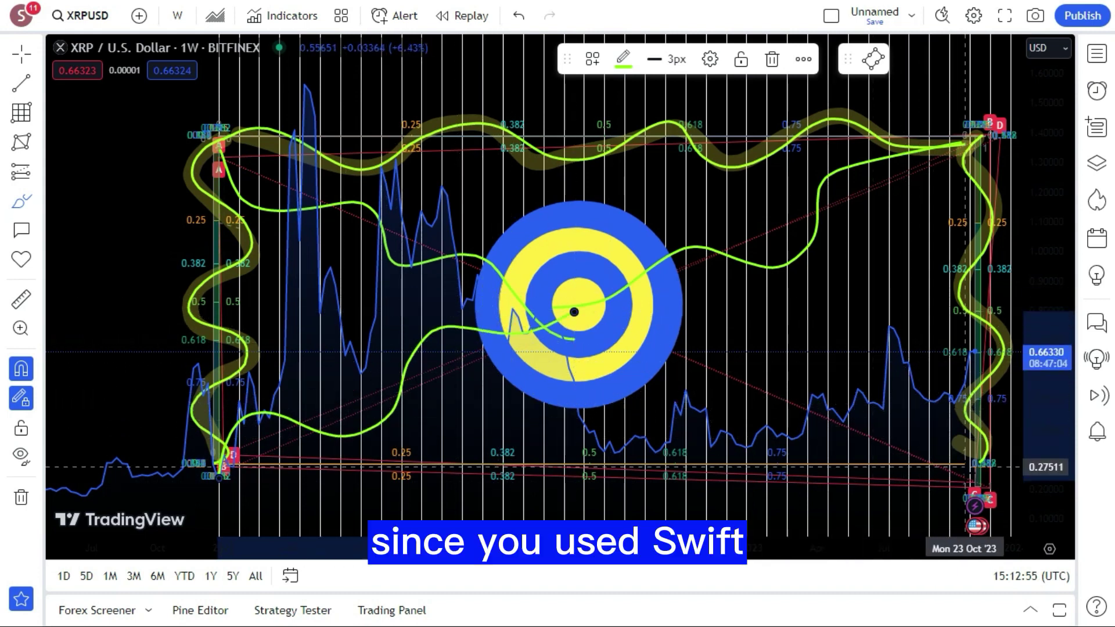
pyautogui.moveTo(965, 477); pyautogui.dragTo(914, 434)
pyautogui.moveTo(812, 443)
pyautogui.mouseDown()
pyautogui.moveTo(755, 401)
pyautogui.moveTo(633, 344)
pyautogui.mouseUp()
pyautogui.moveTo(565, 327); pyautogui.dragTo(559, 326)
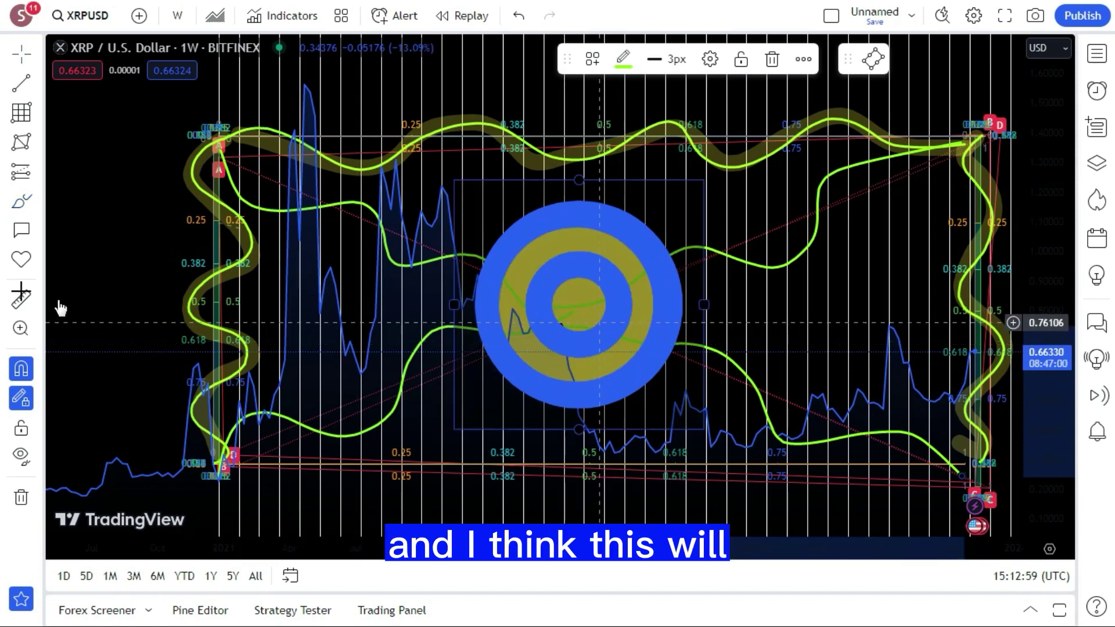
# - Highlight the green curves passing through the central target from the upper left and upper right
pyautogui.click(38, 206)
pyautogui.click(93, 89)
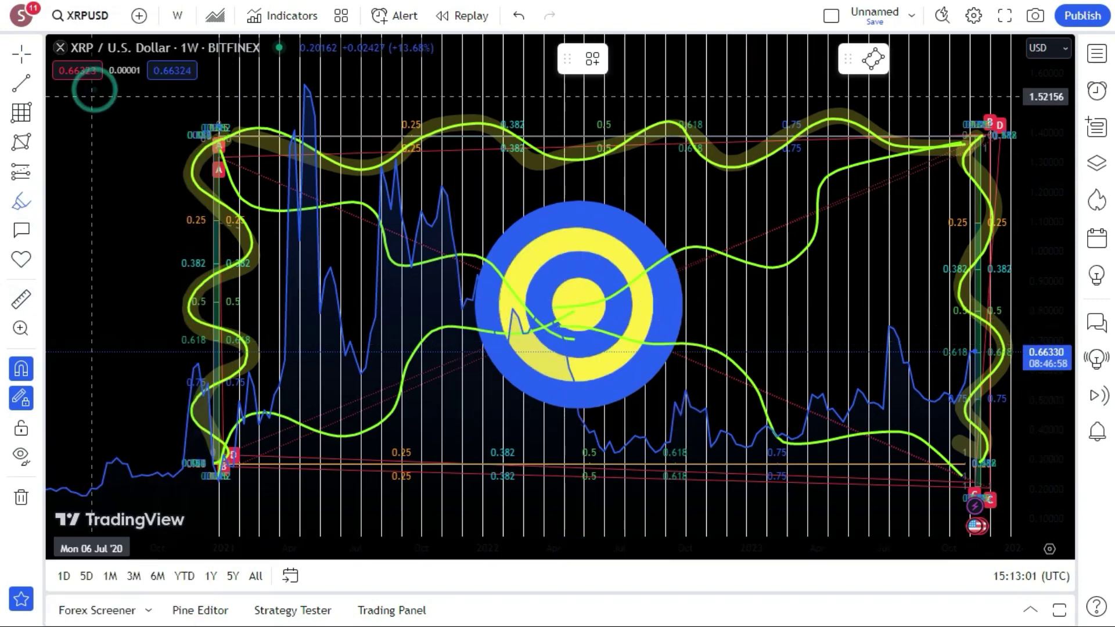
pyautogui.moveTo(248, 231); pyautogui.dragTo(310, 210)
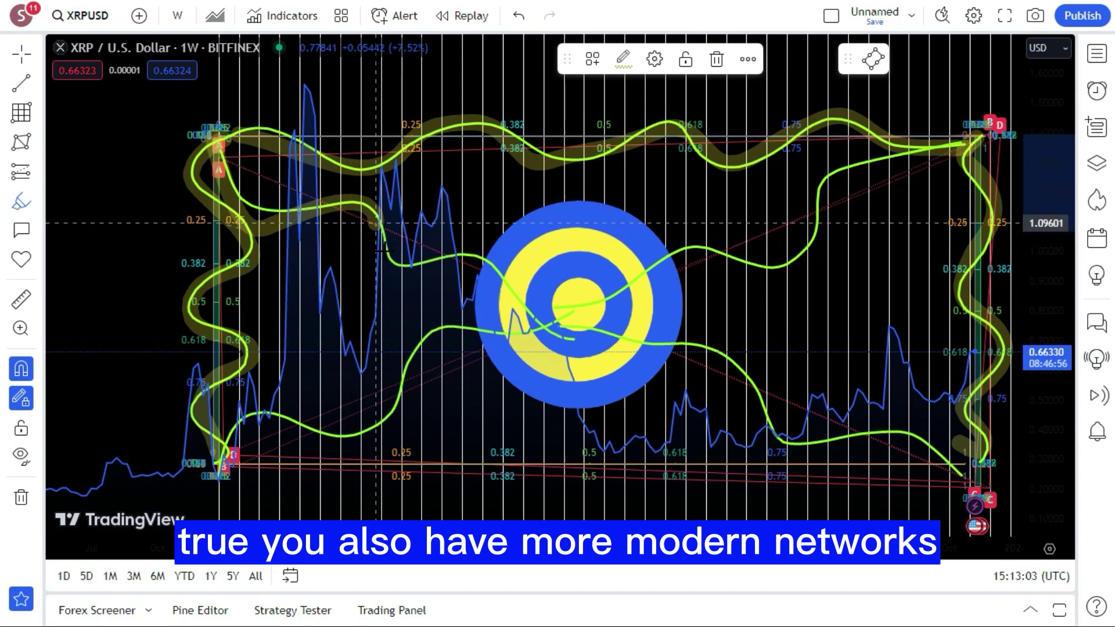
pyautogui.moveTo(377, 223)
pyautogui.mouseDown()
pyautogui.moveTo(508, 308)
pyautogui.moveTo(511, 328)
pyautogui.moveTo(458, 332)
pyautogui.mouseUp()
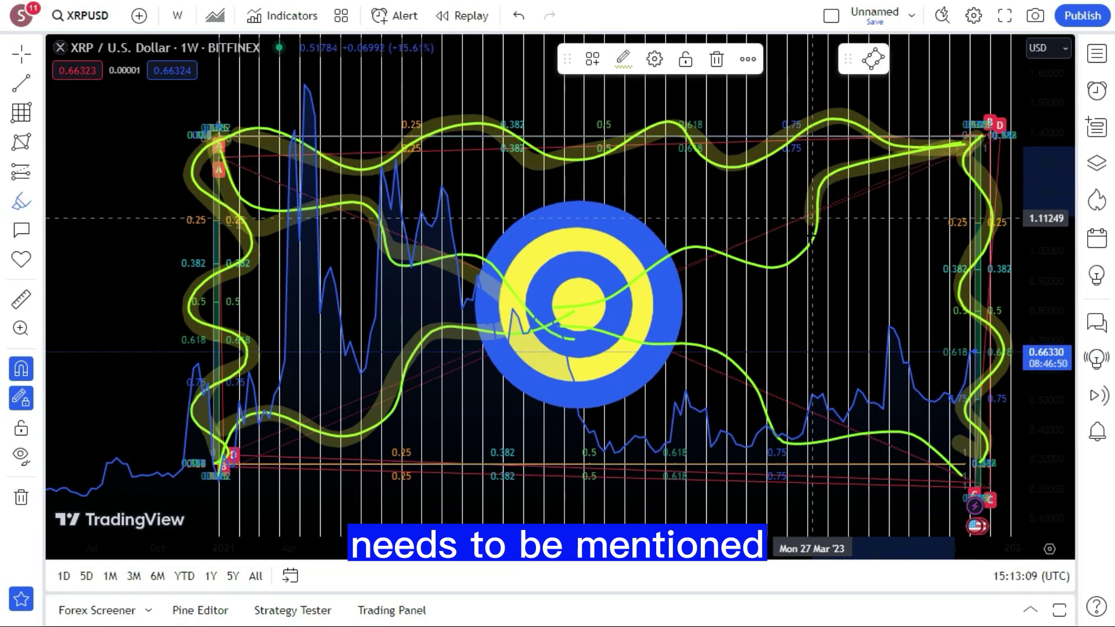
pyautogui.moveTo(812, 218)
pyautogui.mouseDown()
pyautogui.moveTo(795, 247)
pyautogui.moveTo(731, 267)
pyautogui.moveTo(638, 272)
pyautogui.moveTo(589, 305)
pyautogui.mouseUp()
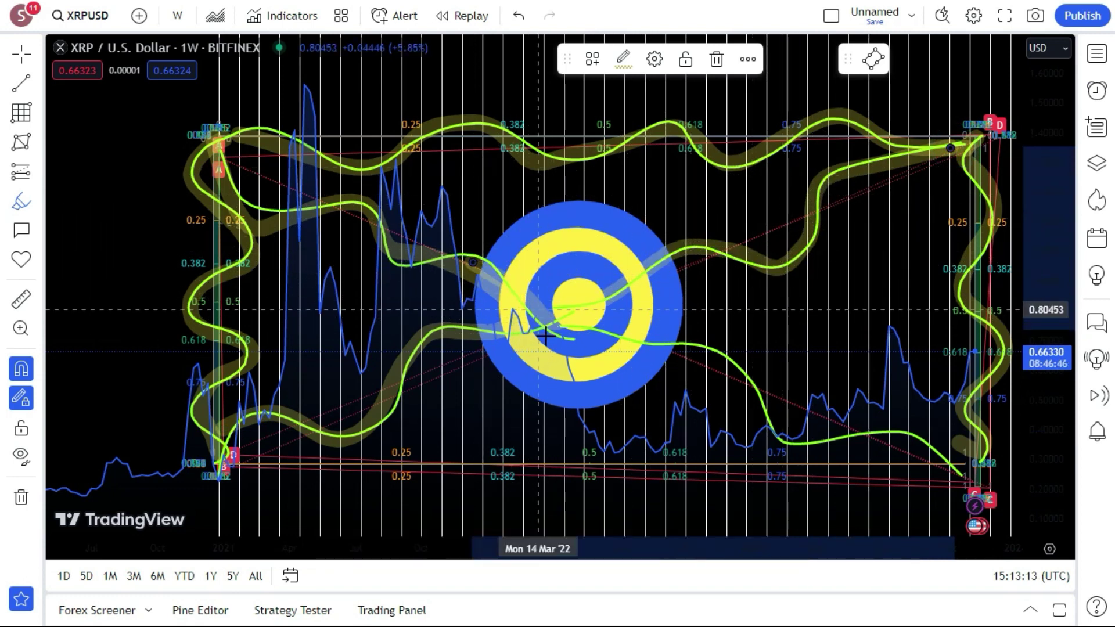
pyautogui.moveTo(515, 305)
pyautogui.mouseDown()
pyautogui.moveTo(574, 331)
pyautogui.moveTo(575, 306)
pyautogui.moveTo(618, 340)
pyautogui.mouseUp()
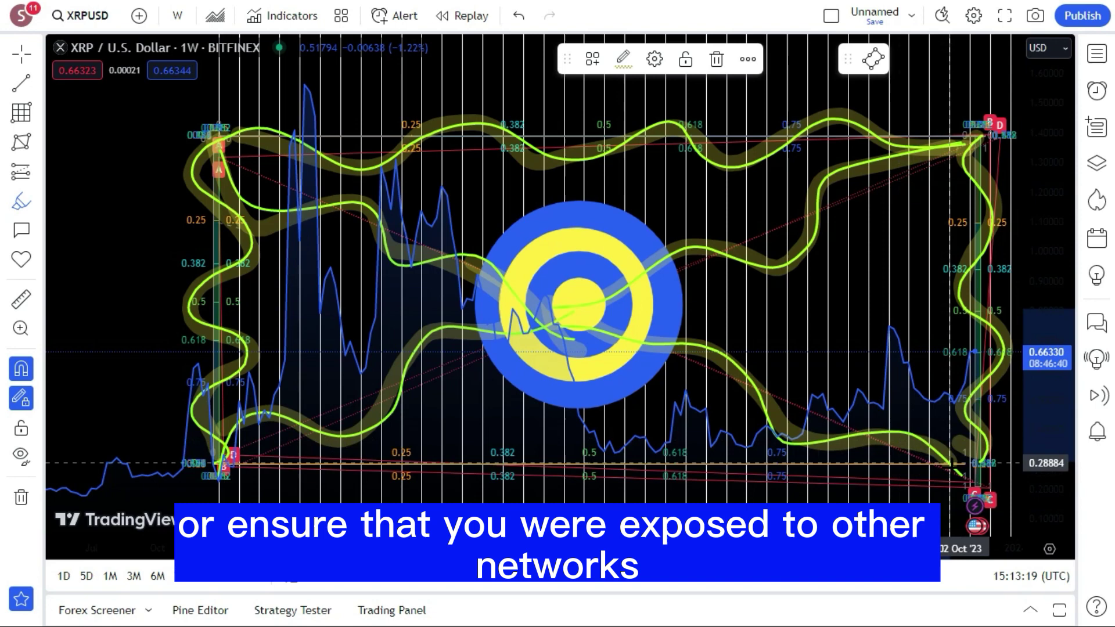
# - Place a target icon on the upper-left green curve, shrink it, and colour it yellow
pyautogui.scroll(-3, 821, 325)
pyautogui.scroll(4, 821, 325)
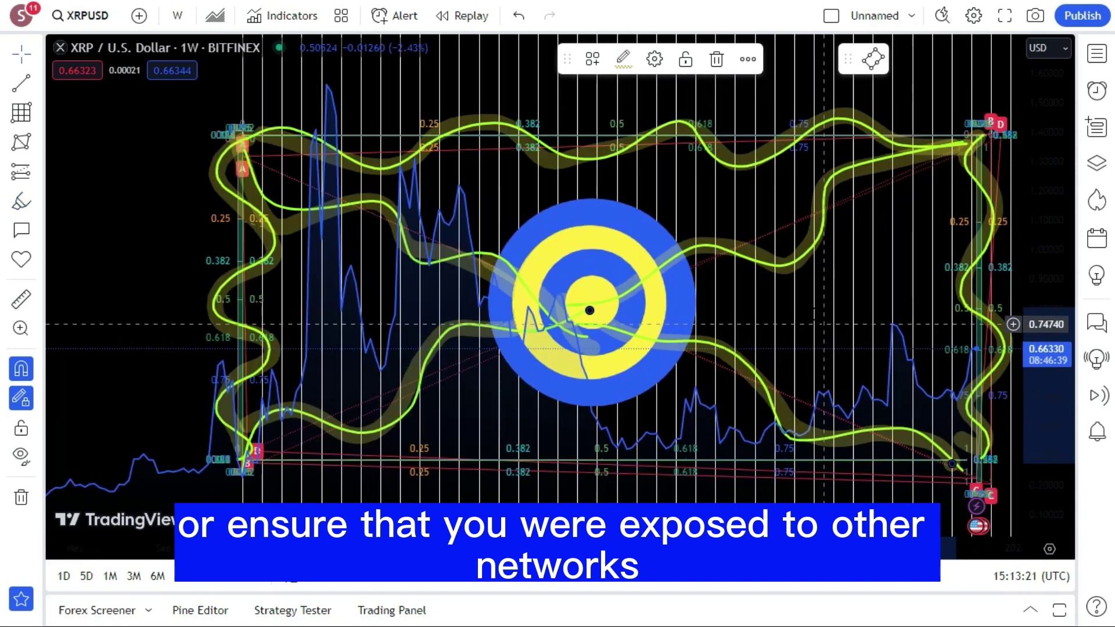
pyautogui.scroll(-2, 754, 248)
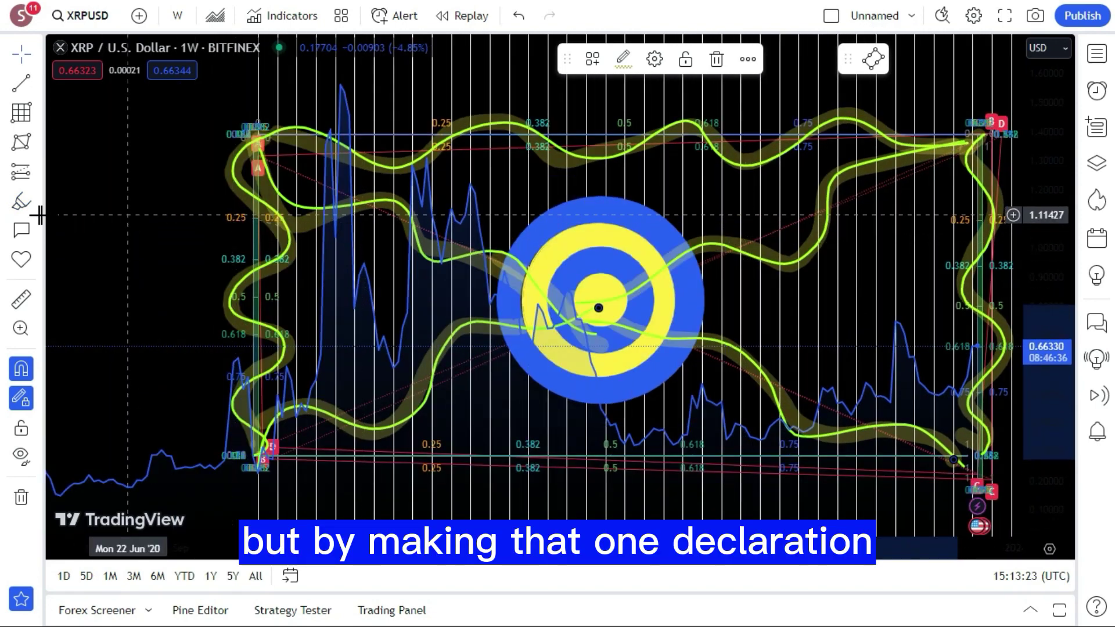
pyautogui.click(35, 260)
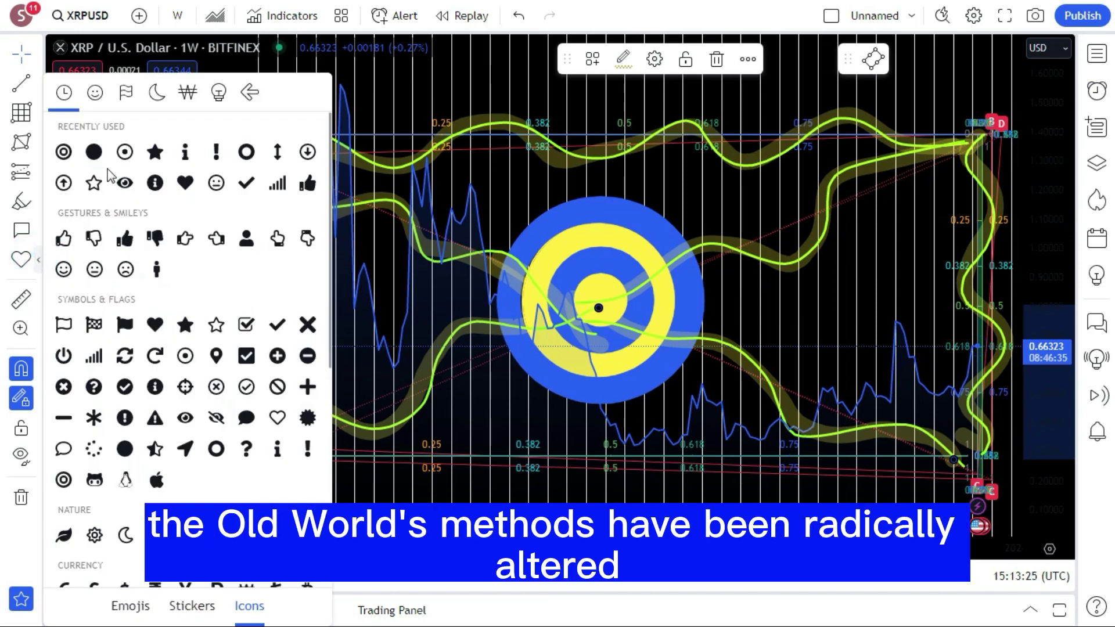
pyautogui.click(131, 153)
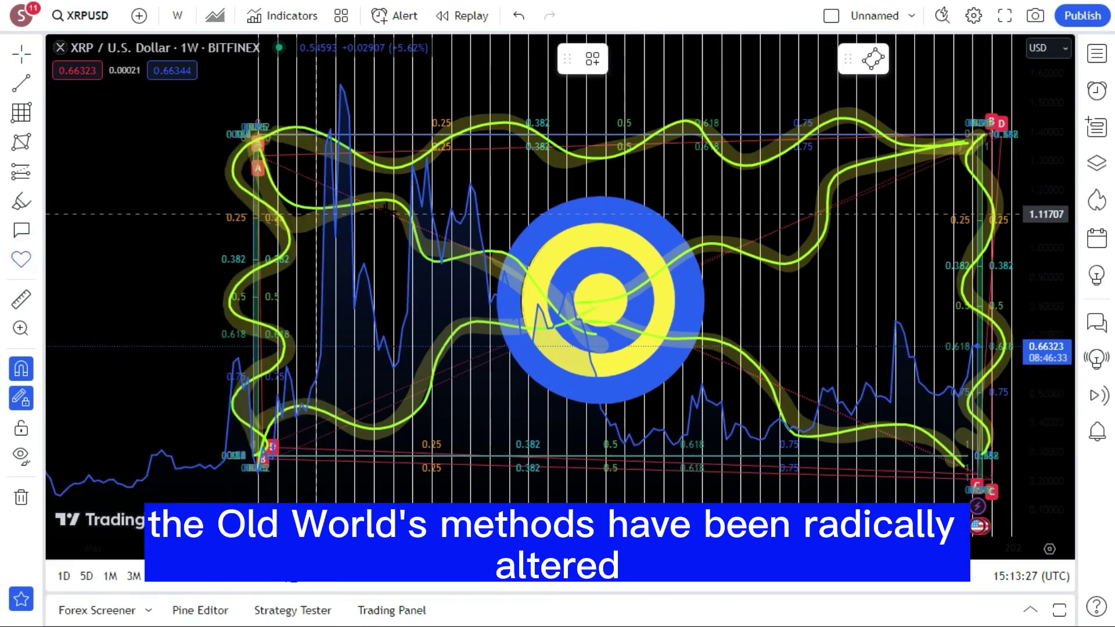
pyautogui.click(389, 202)
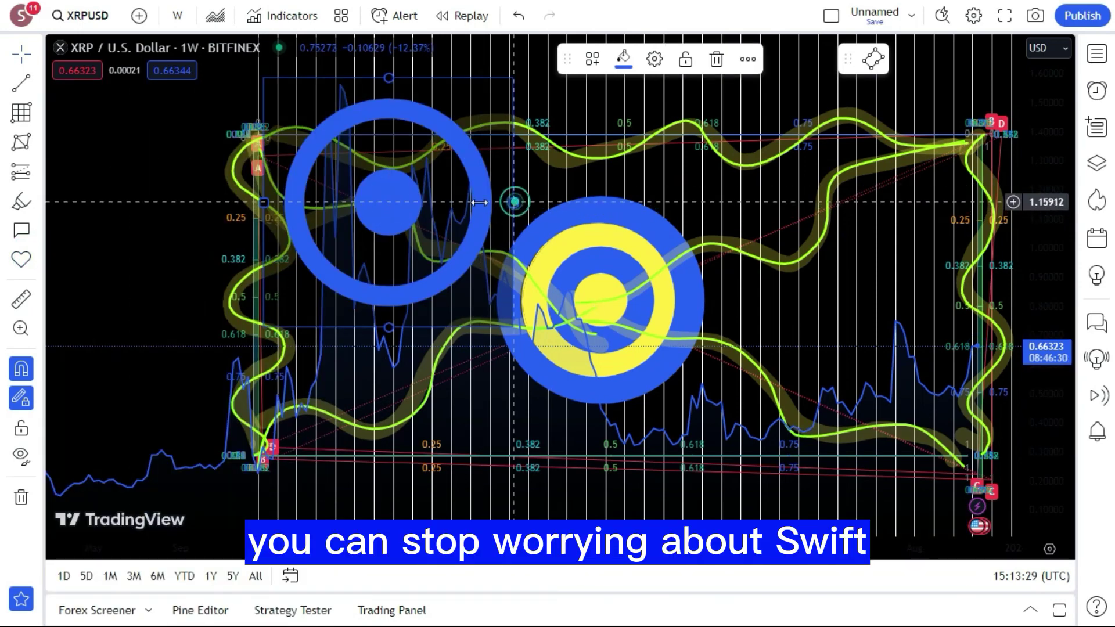
pyautogui.moveTo(479, 202)
pyautogui.mouseDown()
pyautogui.moveTo(412, 208)
pyautogui.moveTo(420, 205)
pyautogui.mouseUp()
pyautogui.click(623, 61)
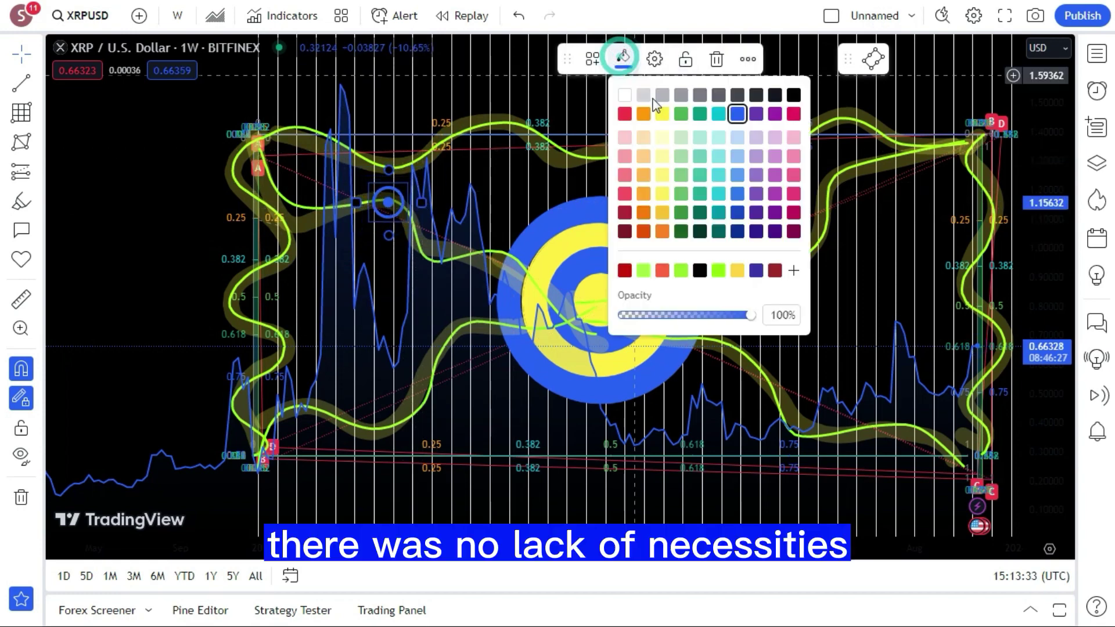
pyautogui.click(664, 108)
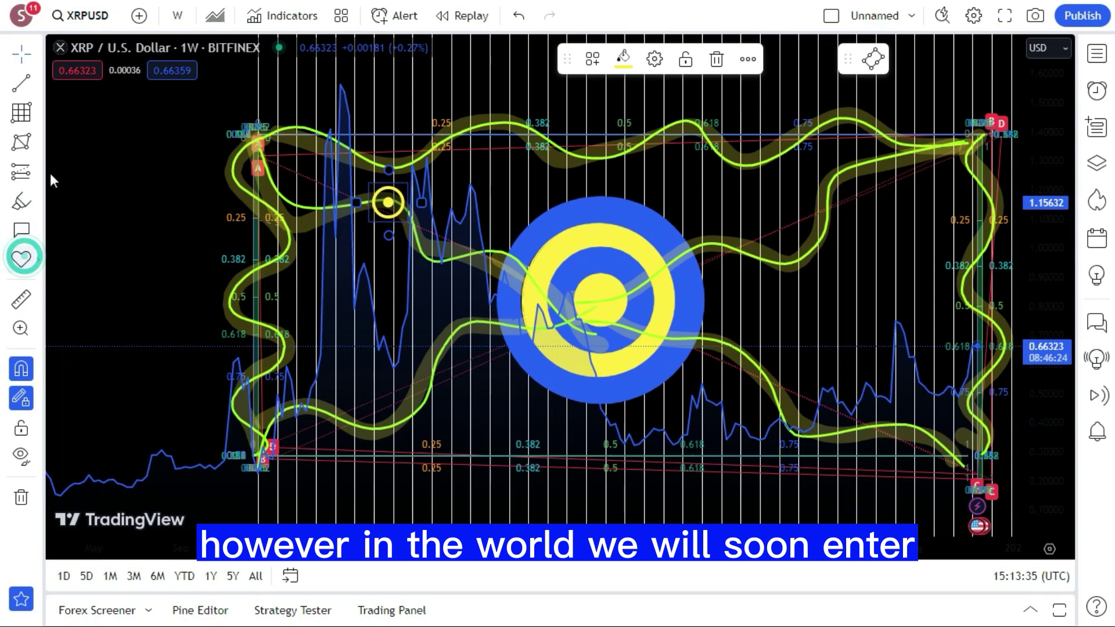
# - Dot yellow targets along the top curve, the upper-right corner and the right inner curve
pyautogui.click(62, 148)
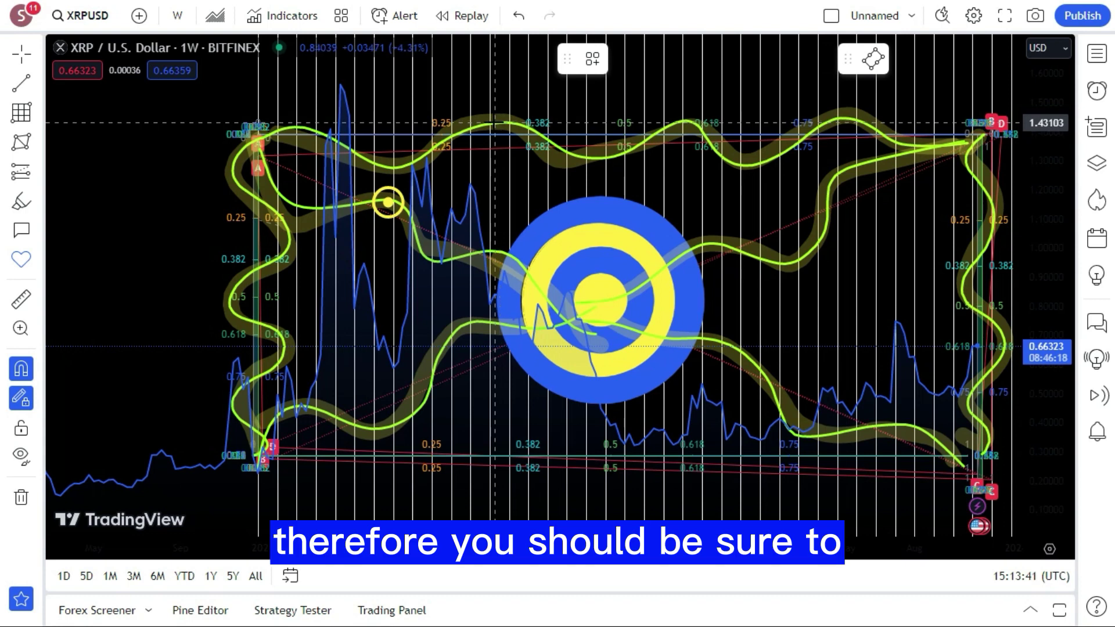
pyautogui.click(495, 122)
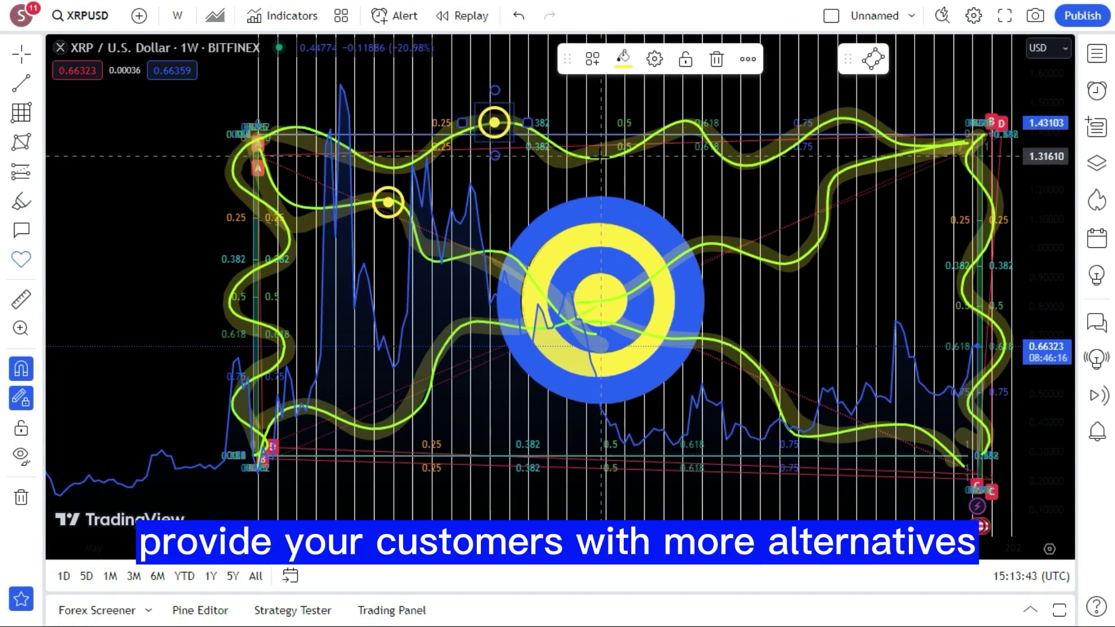
pyautogui.click(601, 158)
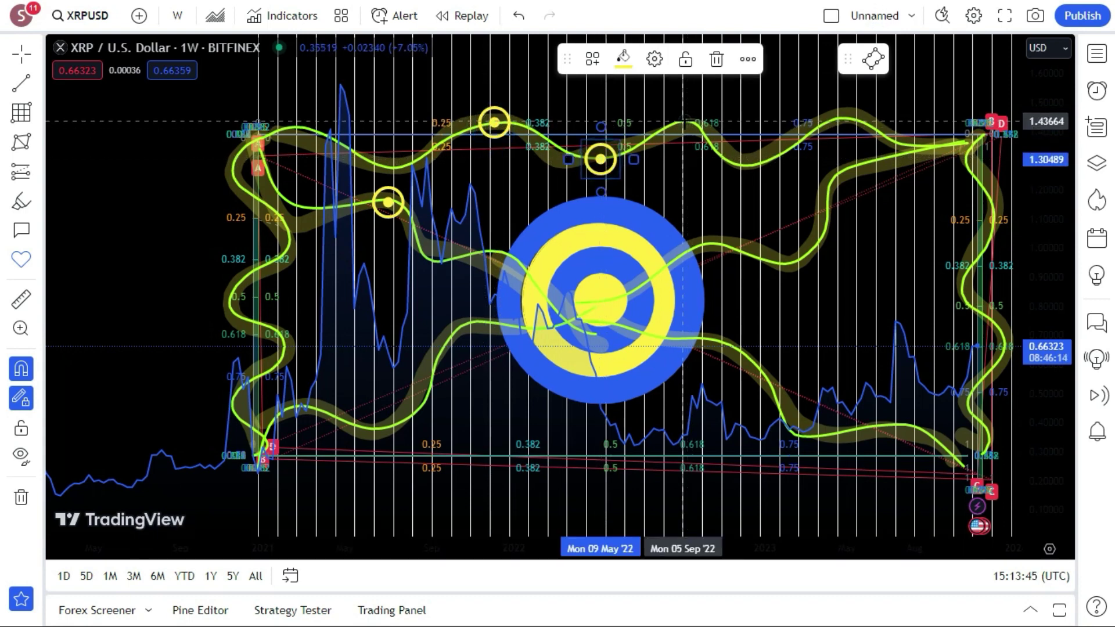
pyautogui.click(683, 122)
pyautogui.click(746, 165)
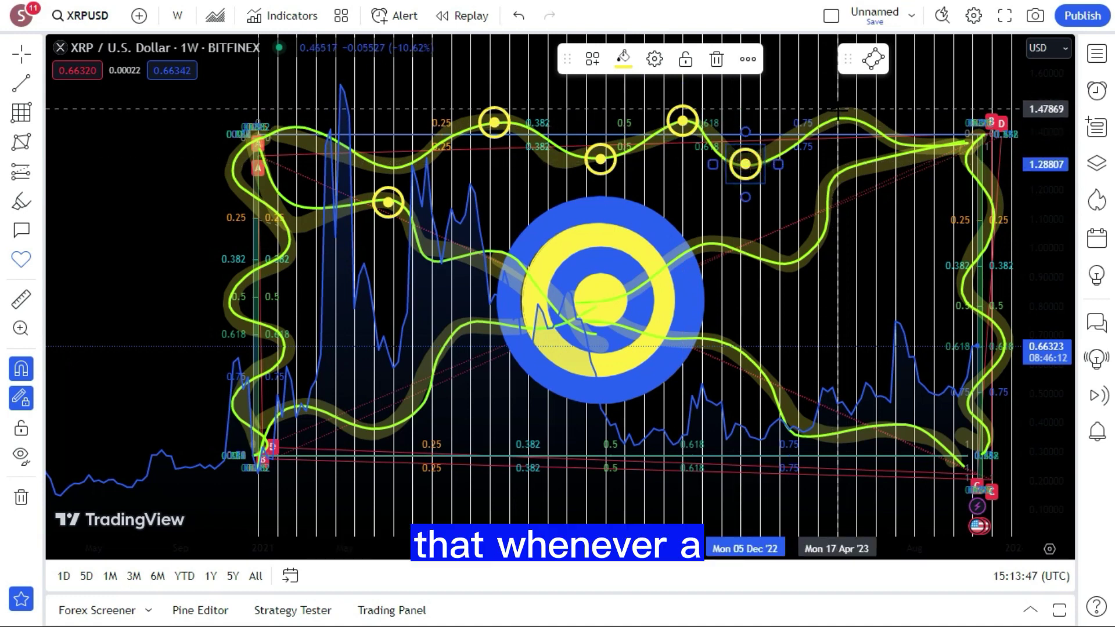
pyautogui.click(842, 115)
pyautogui.click(981, 138)
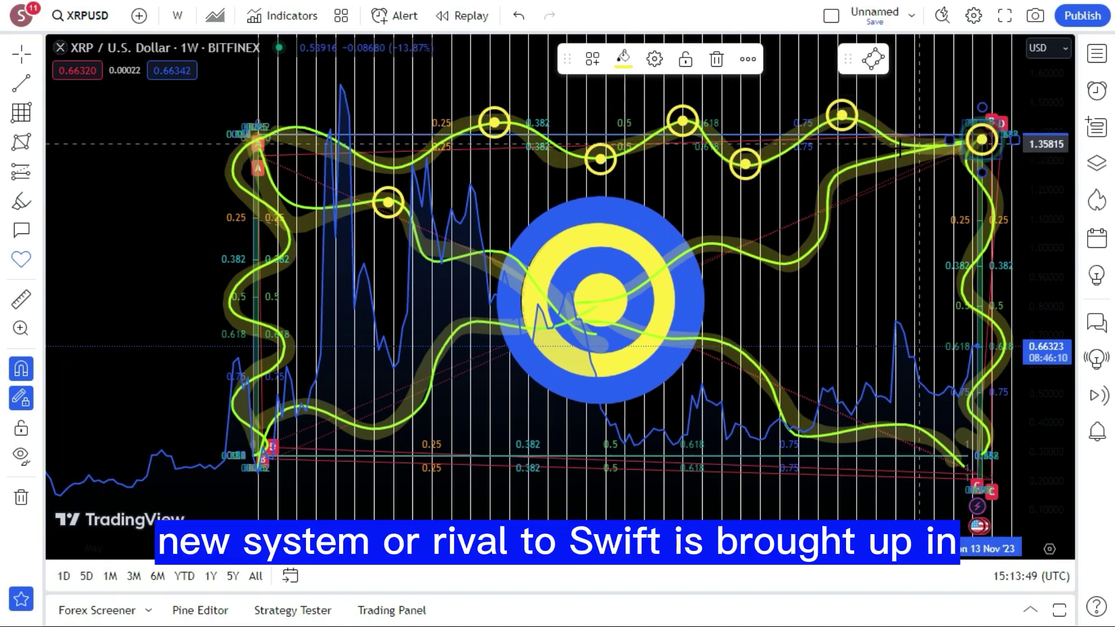
pyautogui.click(851, 167)
pyautogui.click(813, 253)
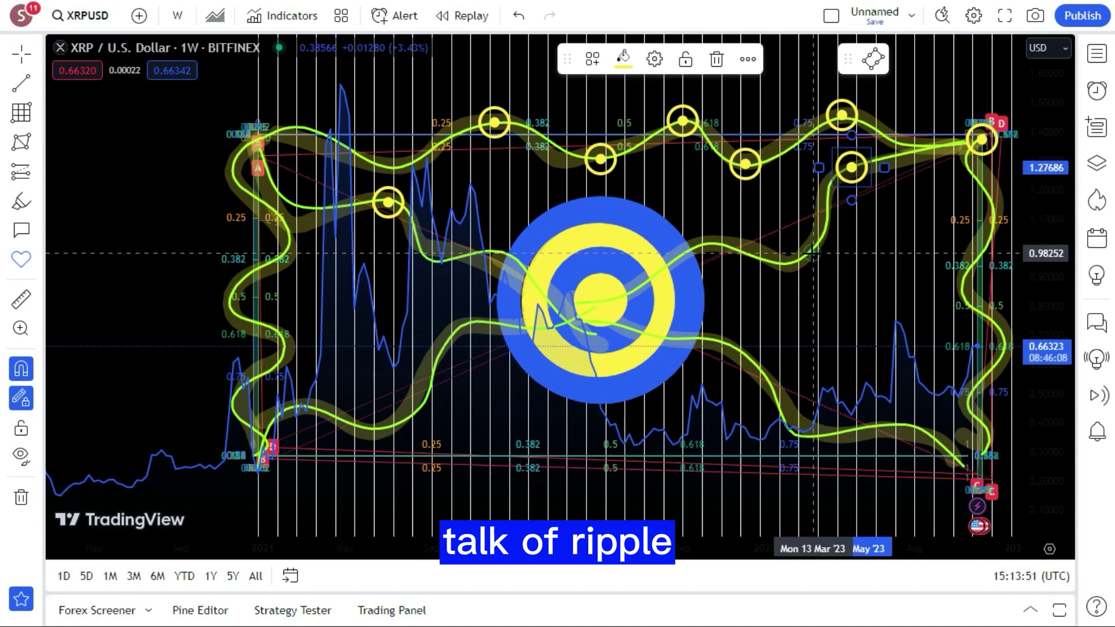
# - Add yellow targets across the middle curve and down the left-hand curves to the bottom-left
pyautogui.click(731, 246)
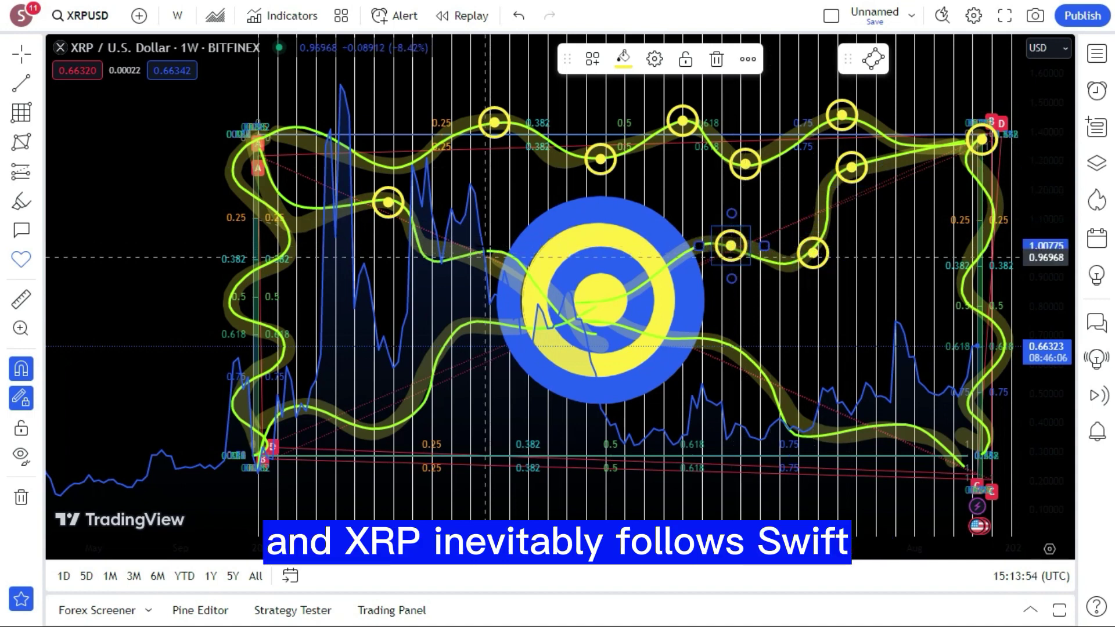
pyautogui.click(485, 254)
pyautogui.click(428, 257)
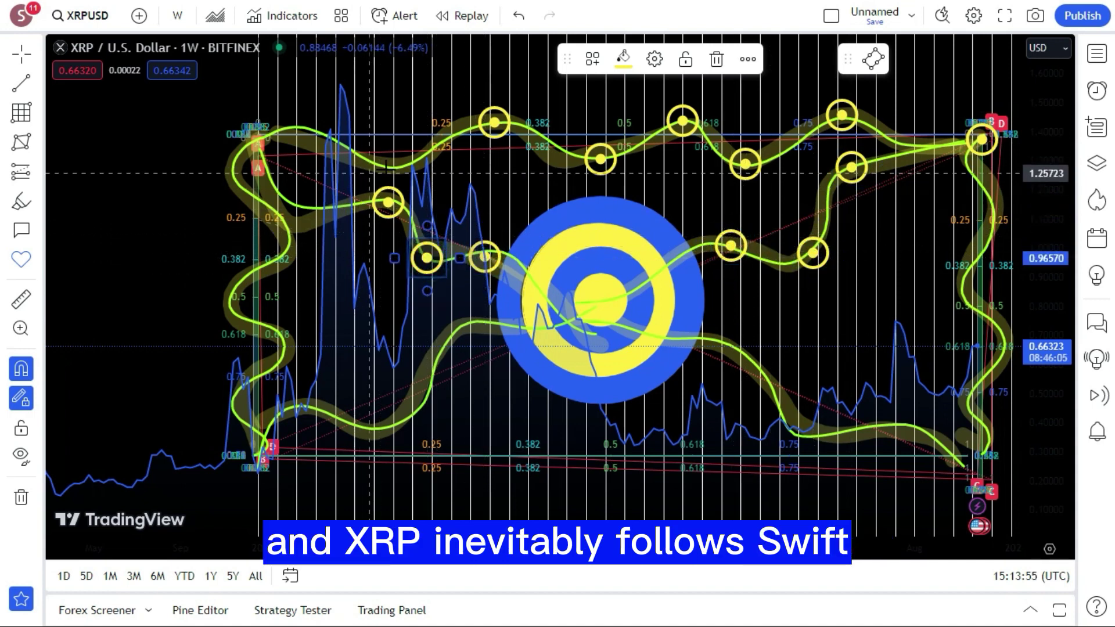
pyautogui.click(402, 164)
pyautogui.click(291, 128)
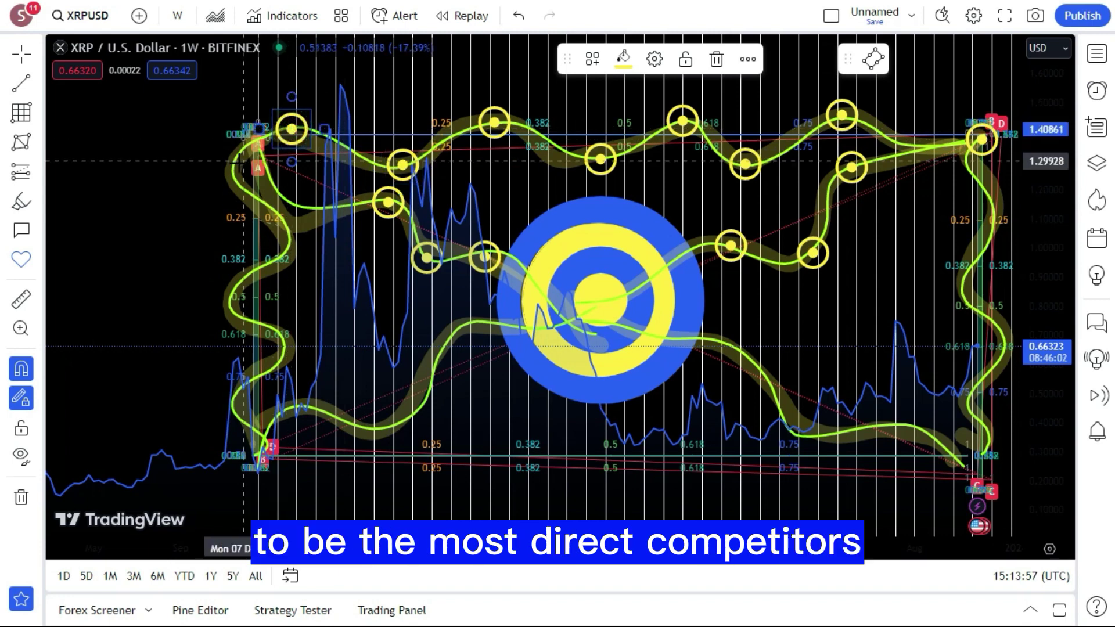
pyautogui.click(230, 169)
pyautogui.click(283, 223)
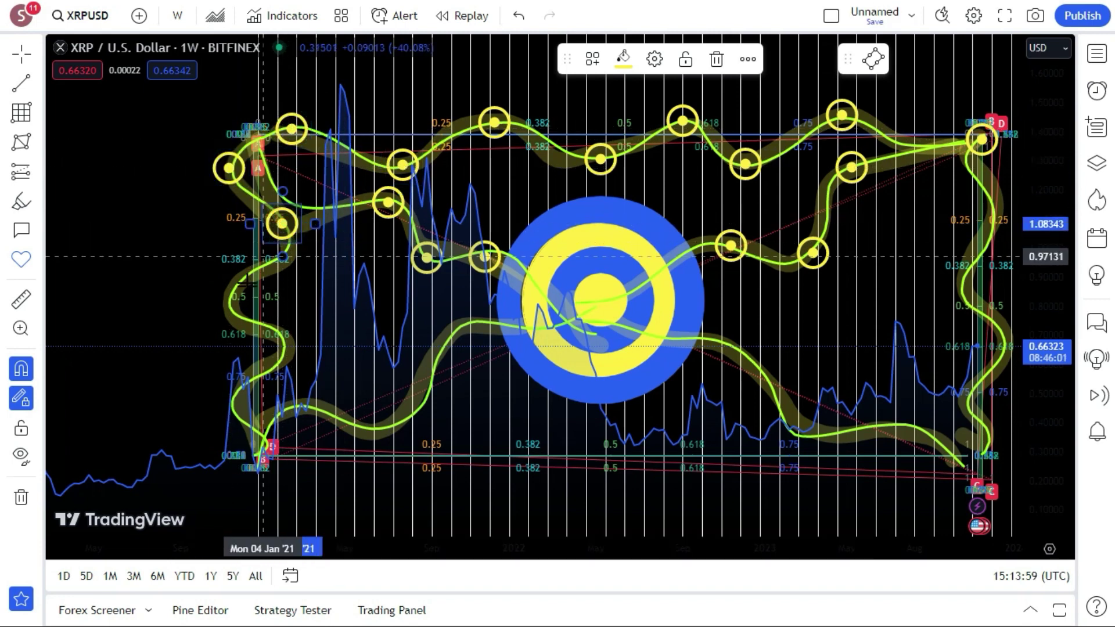
pyautogui.click(229, 296)
pyautogui.click(282, 340)
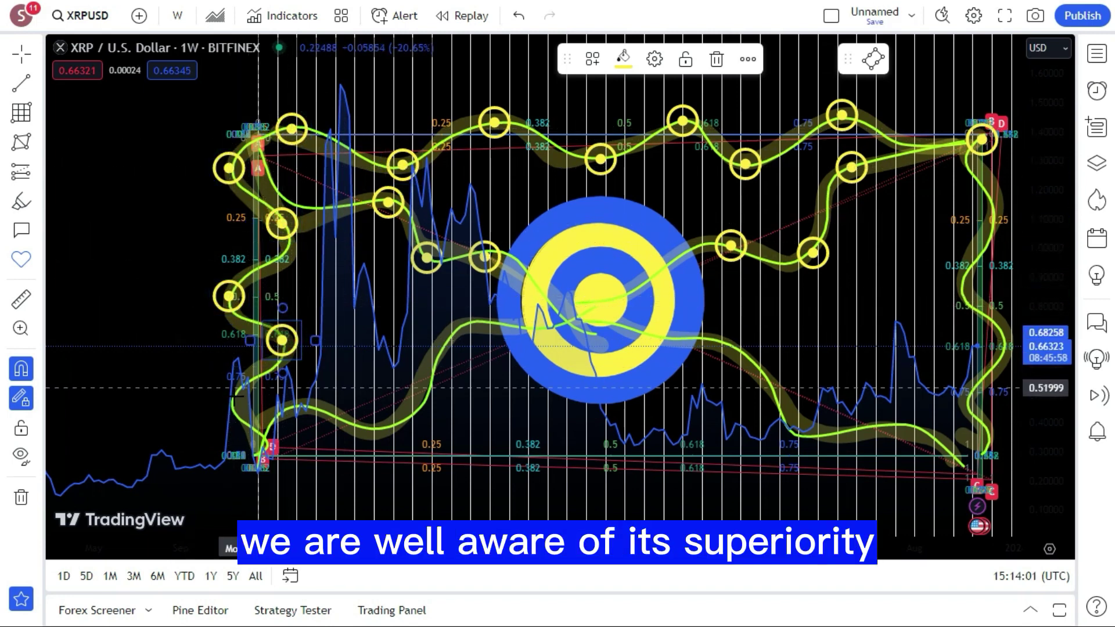
pyautogui.click(224, 405)
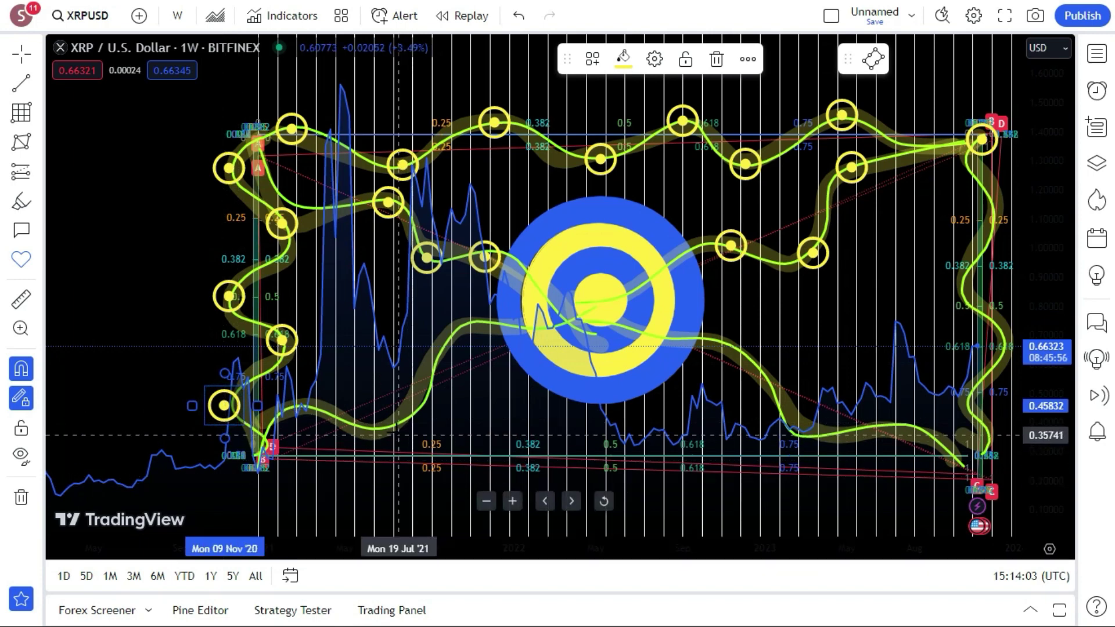
# - Add yellow targets along the lower curves, the bottom-right corner and the right-hand curve
pyautogui.click(398, 427)
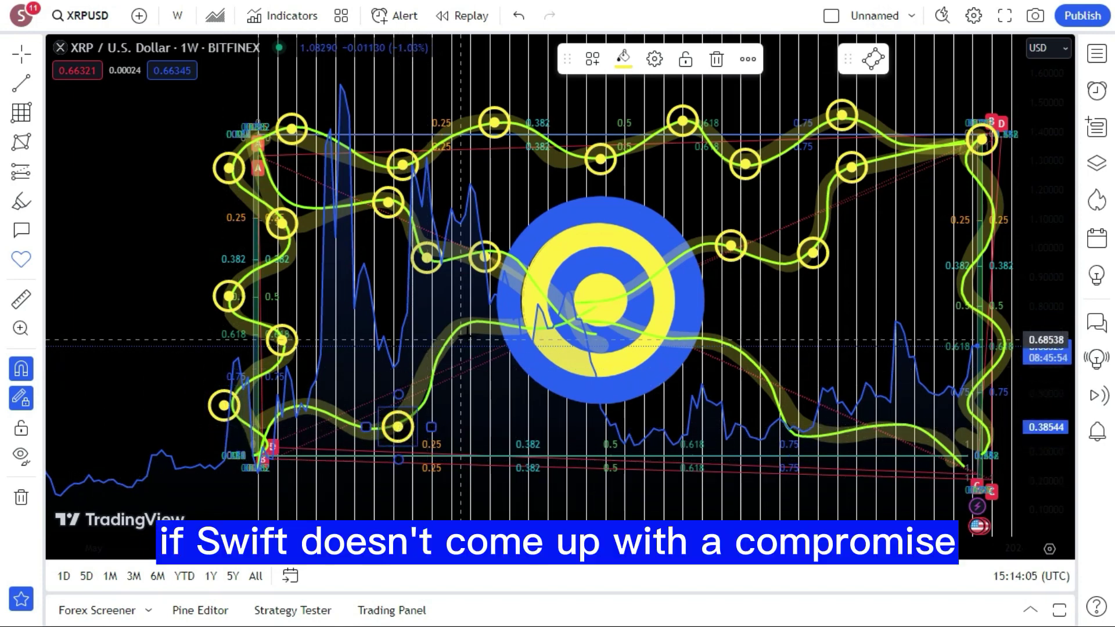
pyautogui.click(460, 324)
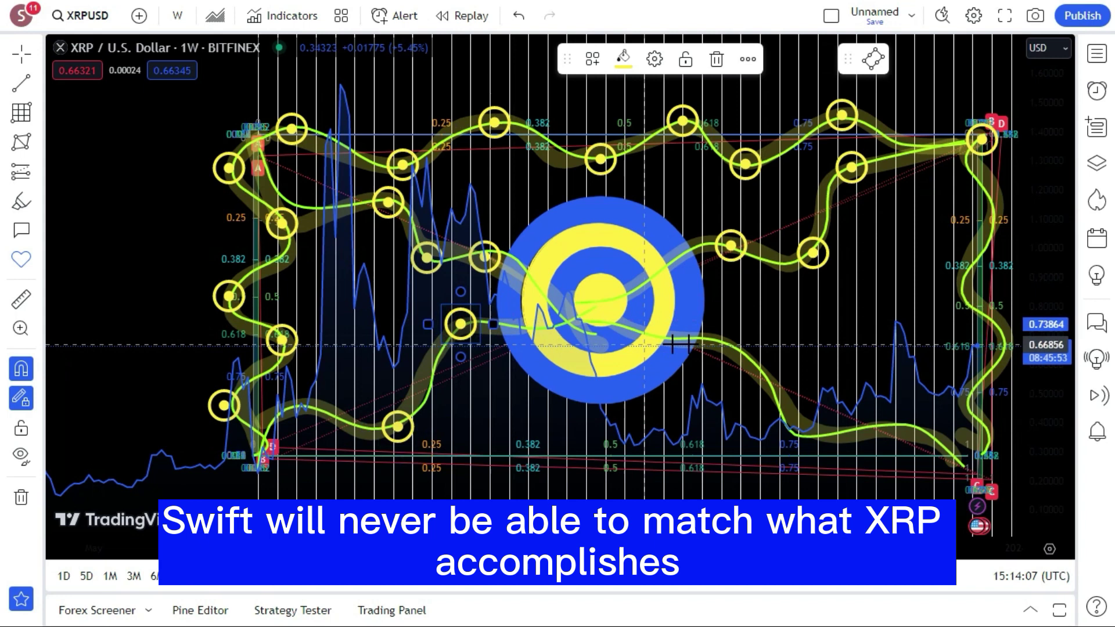
pyautogui.click(735, 347)
pyautogui.click(788, 429)
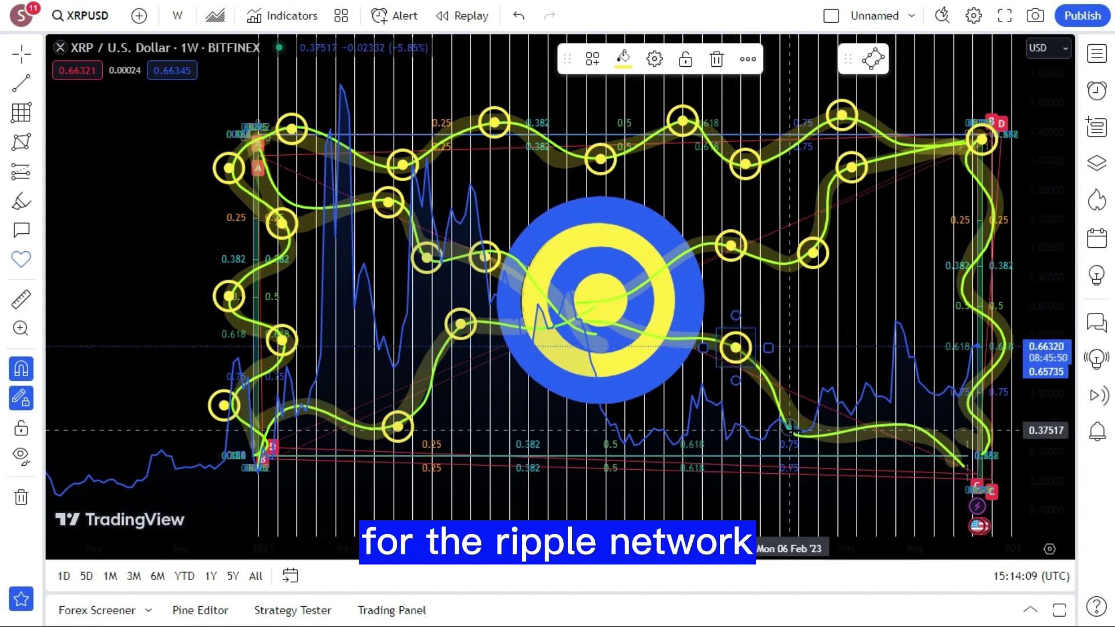
pyautogui.click(896, 426)
pyautogui.click(953, 456)
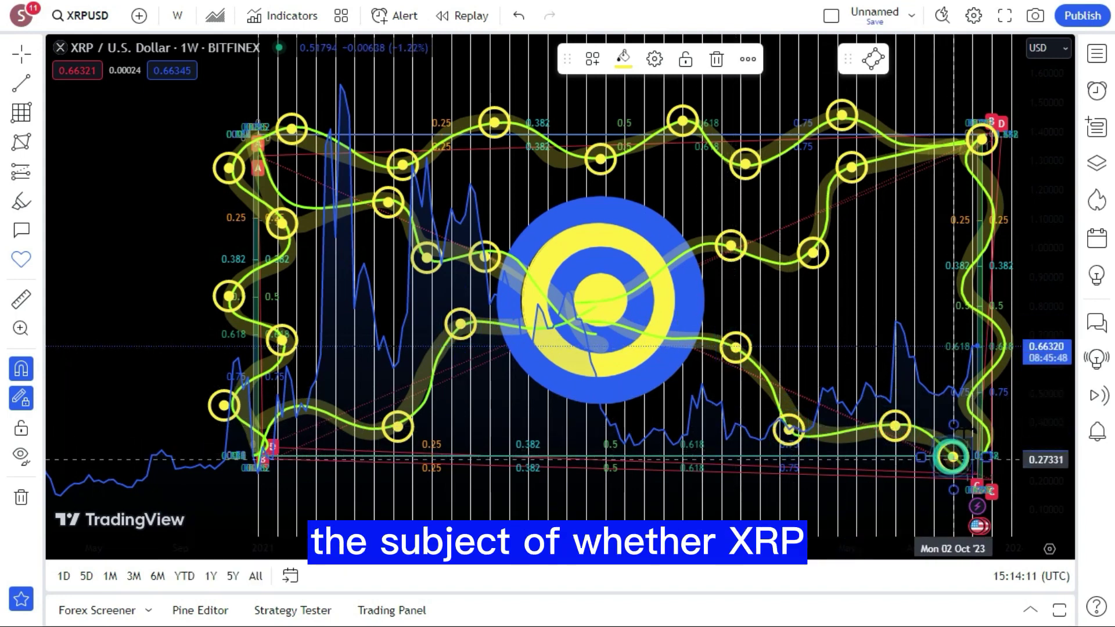
pyautogui.click(968, 378)
pyautogui.click(1011, 347)
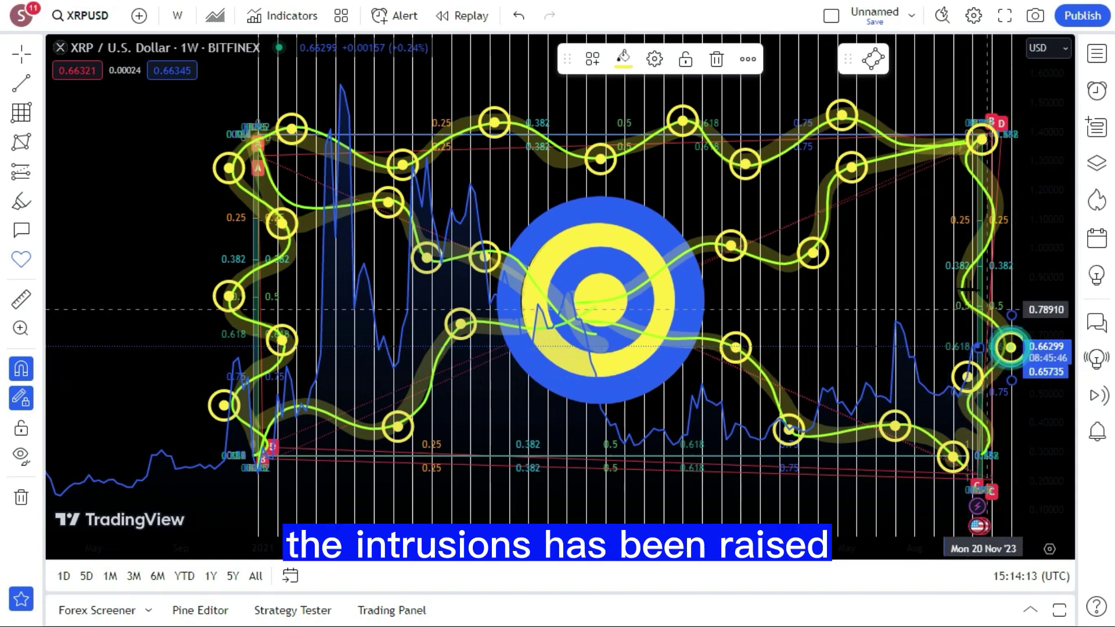
pyautogui.click(953, 287)
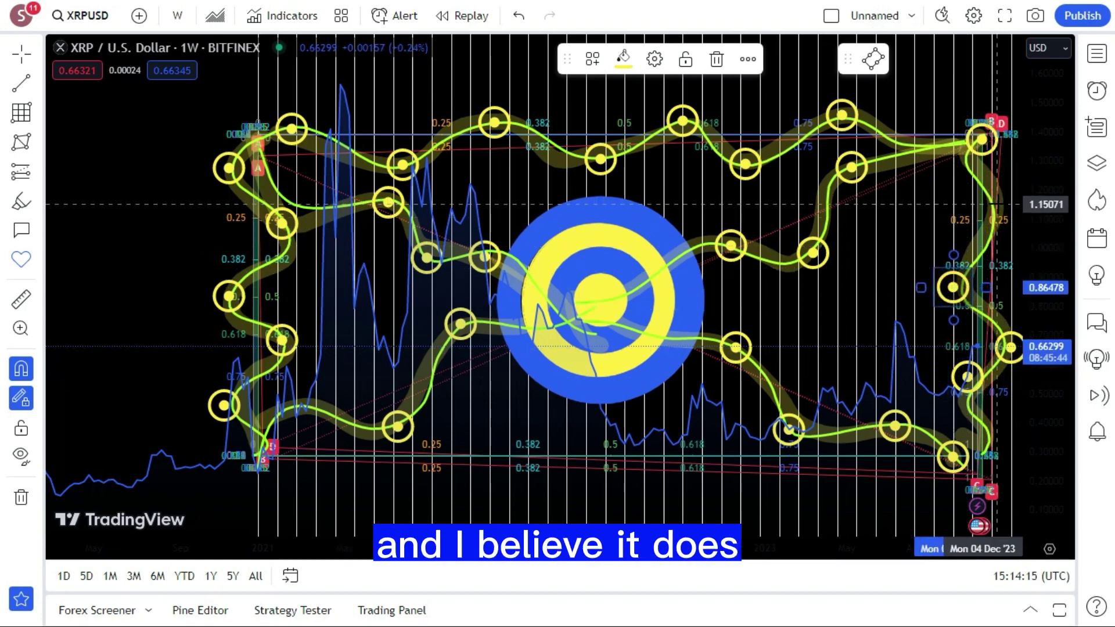
# - Add one more yellow target on the upper right-hand curve
pyautogui.click(996, 205)
pyautogui.scroll(-2, 865, 208)
pyautogui.scroll(4, 862, 208)
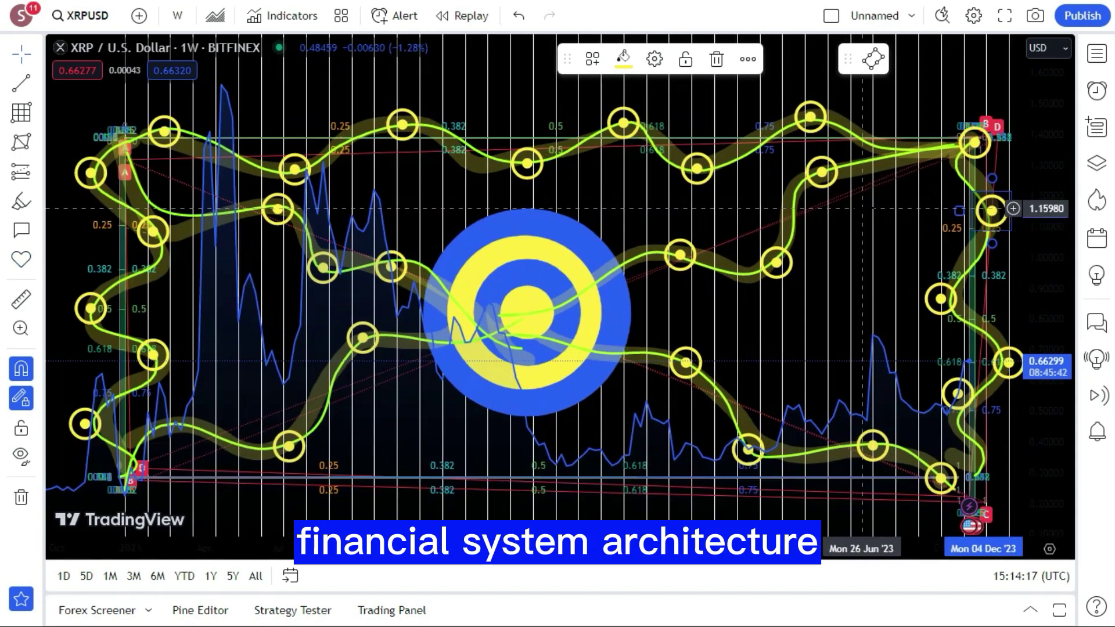
pyautogui.scroll(-1, 862, 208)
# - Put a white target icon on the top-left curve node, resized to fit the node
pyautogui.click(39, 257)
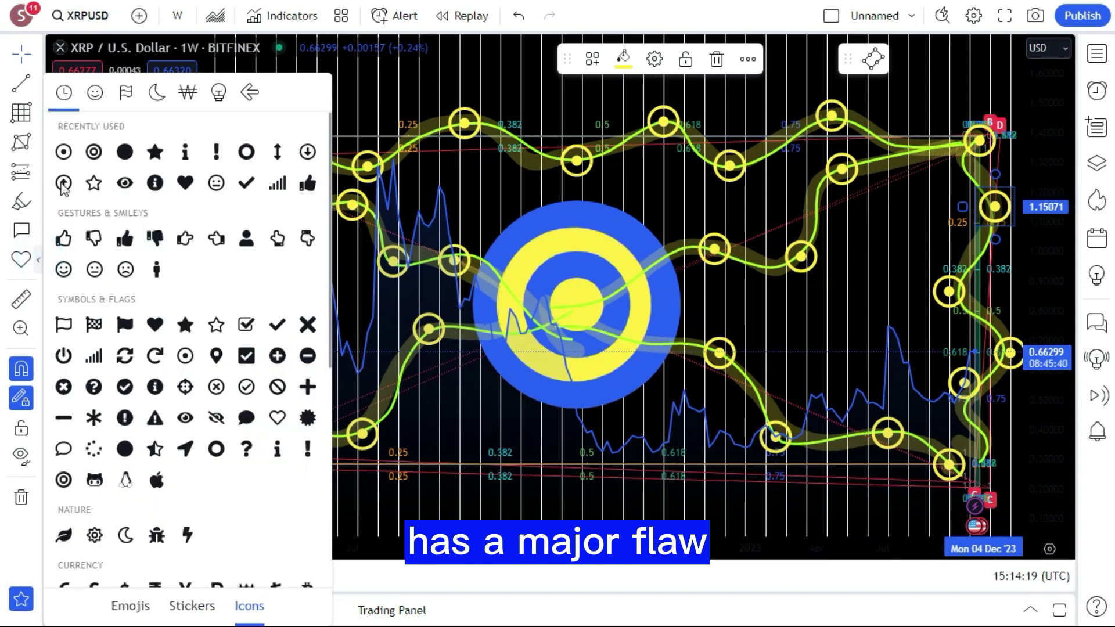
pyautogui.click(95, 152)
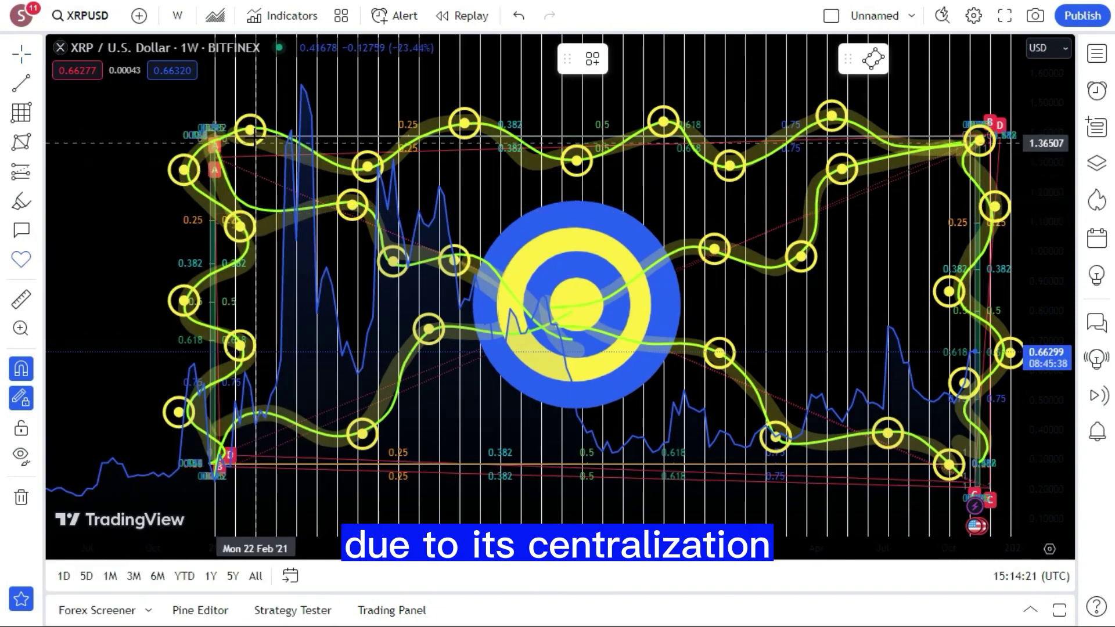
pyautogui.click(250, 129)
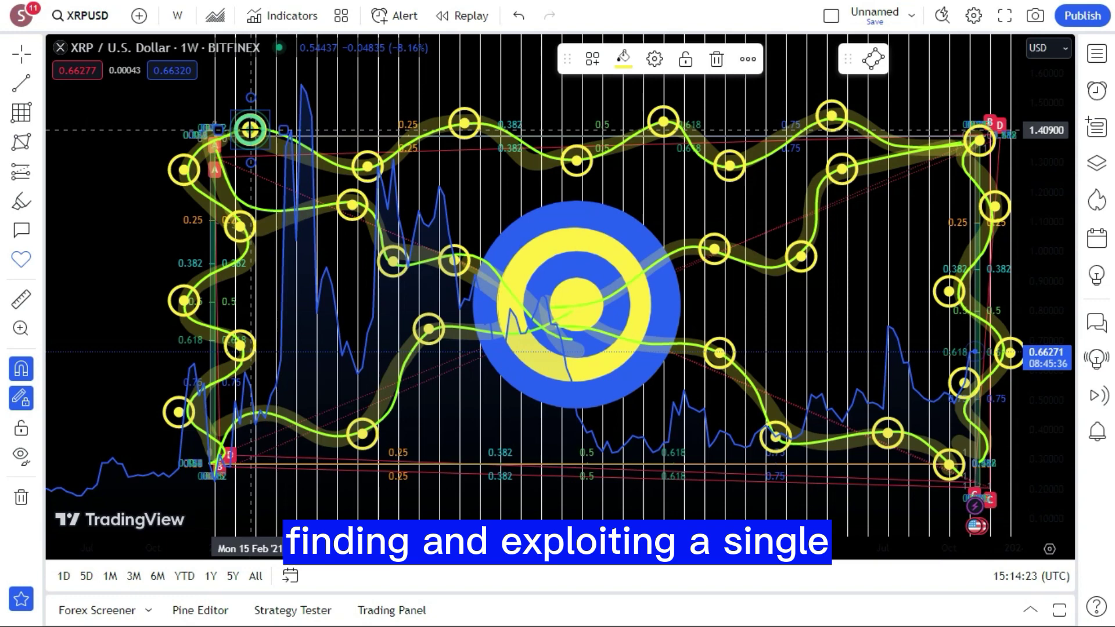
pyautogui.click(622, 58)
pyautogui.click(625, 94)
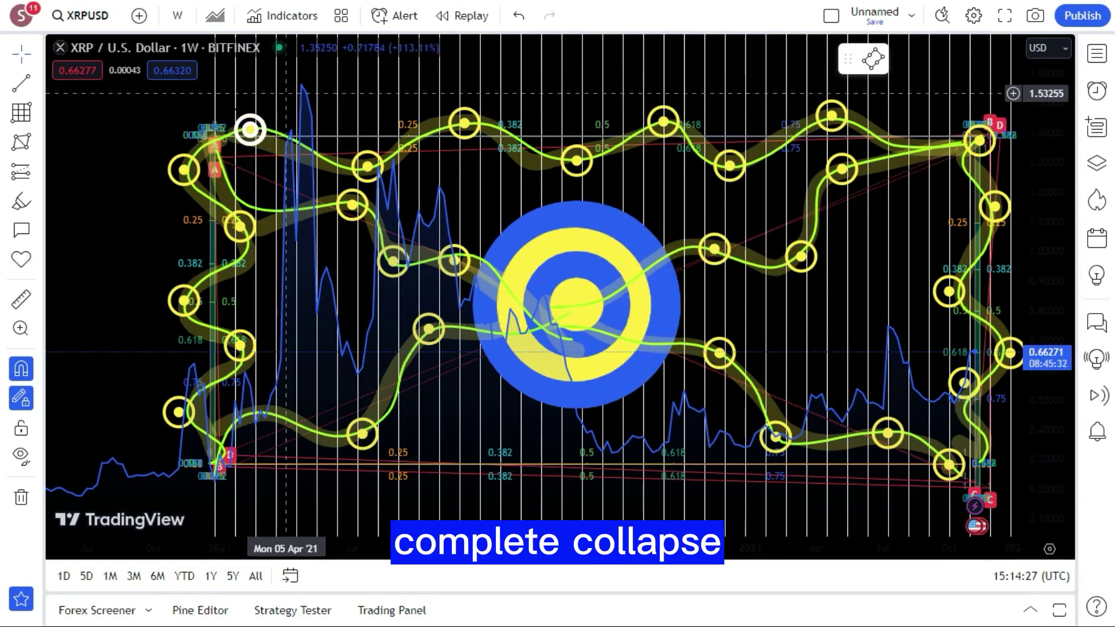
pyautogui.moveTo(284, 128); pyautogui.dragTo(277, 131)
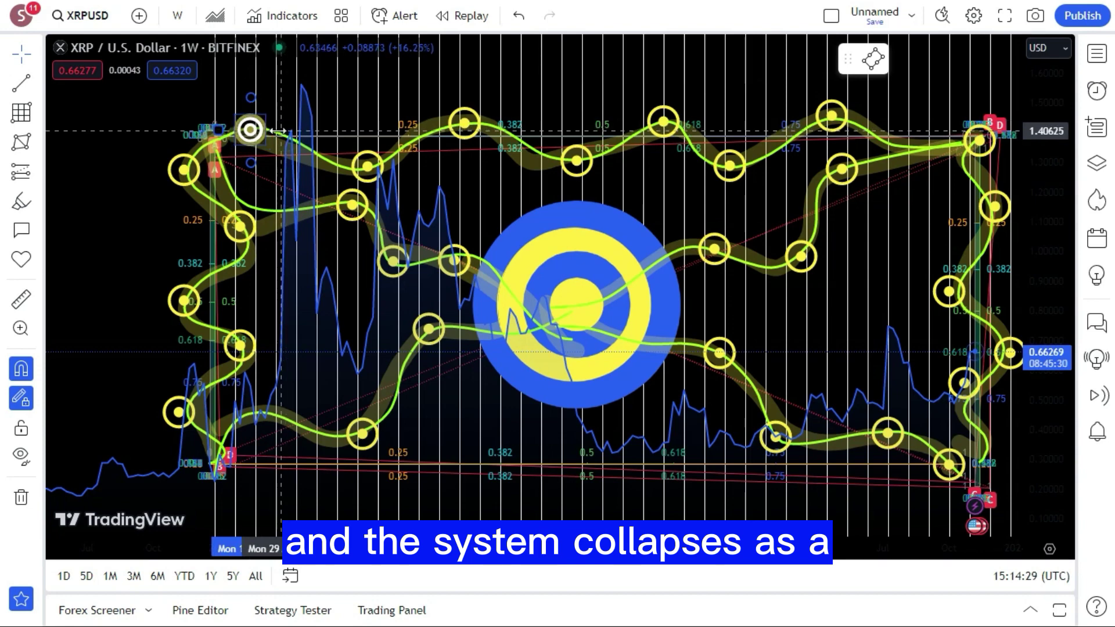
pyautogui.click(144, 107)
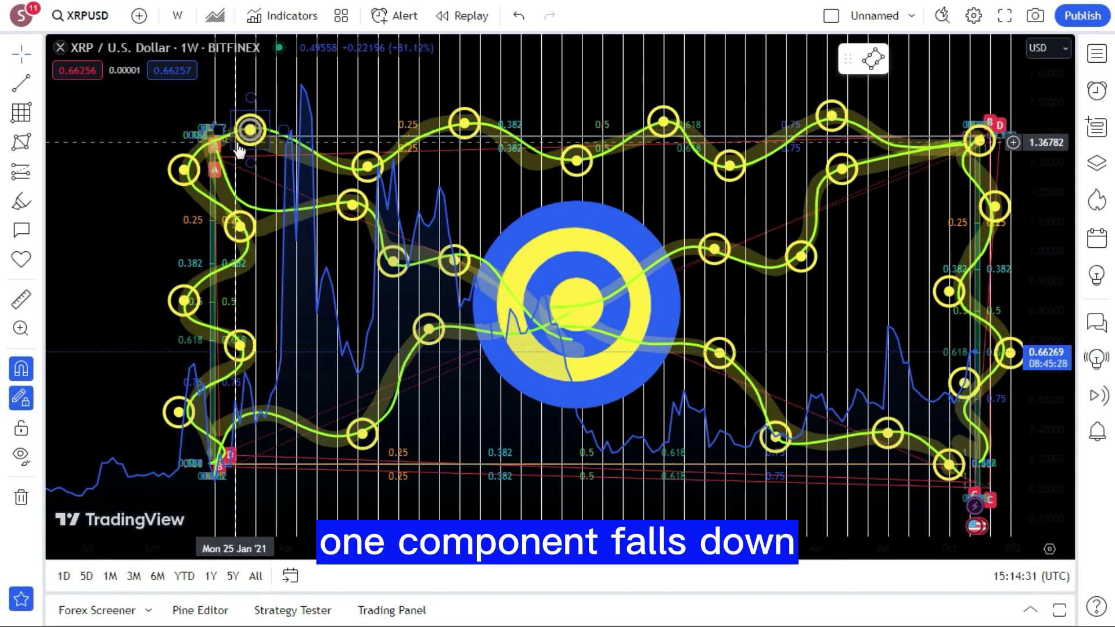
pyautogui.click(21, 259)
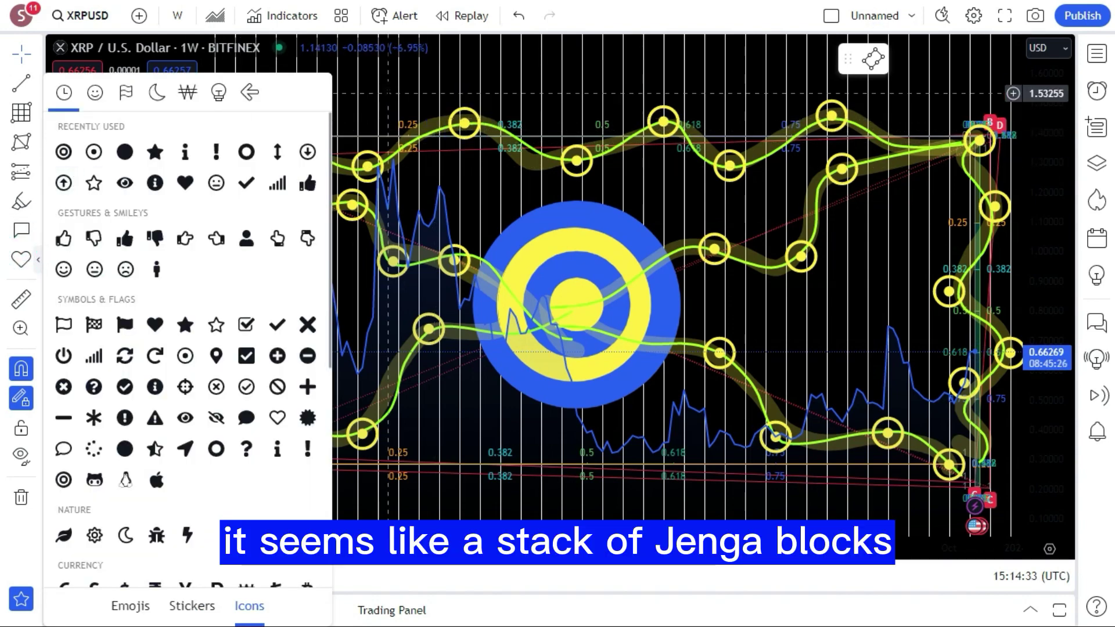
# - Recheck the top-left target's colour, briefly trying red before keeping it white
pyautogui.click(251, 130)
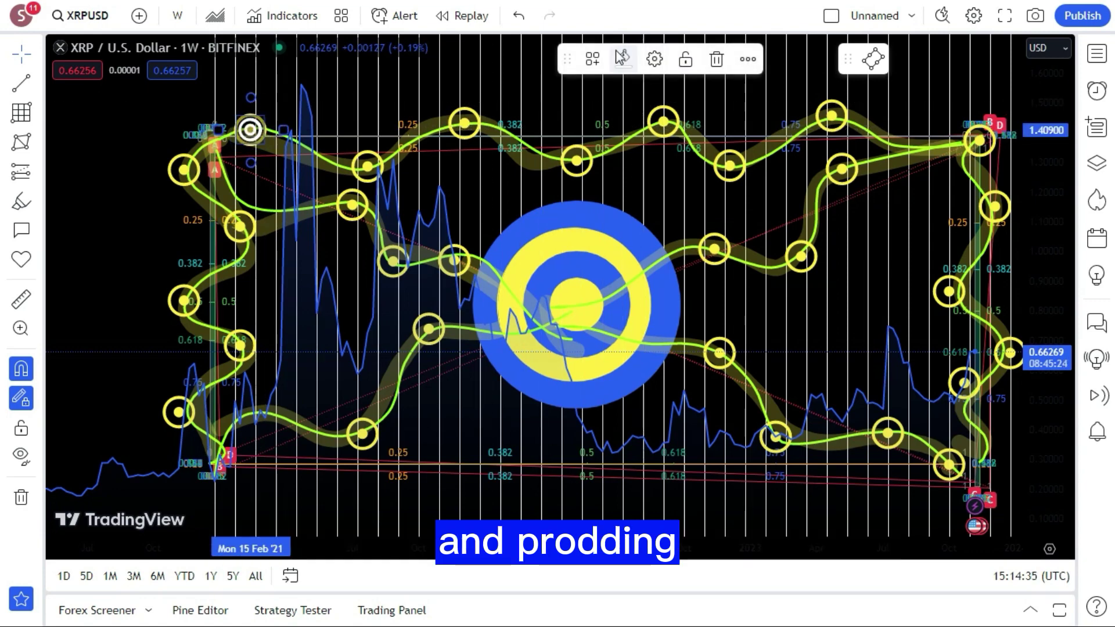
pyautogui.click(623, 58)
pyautogui.click(630, 114)
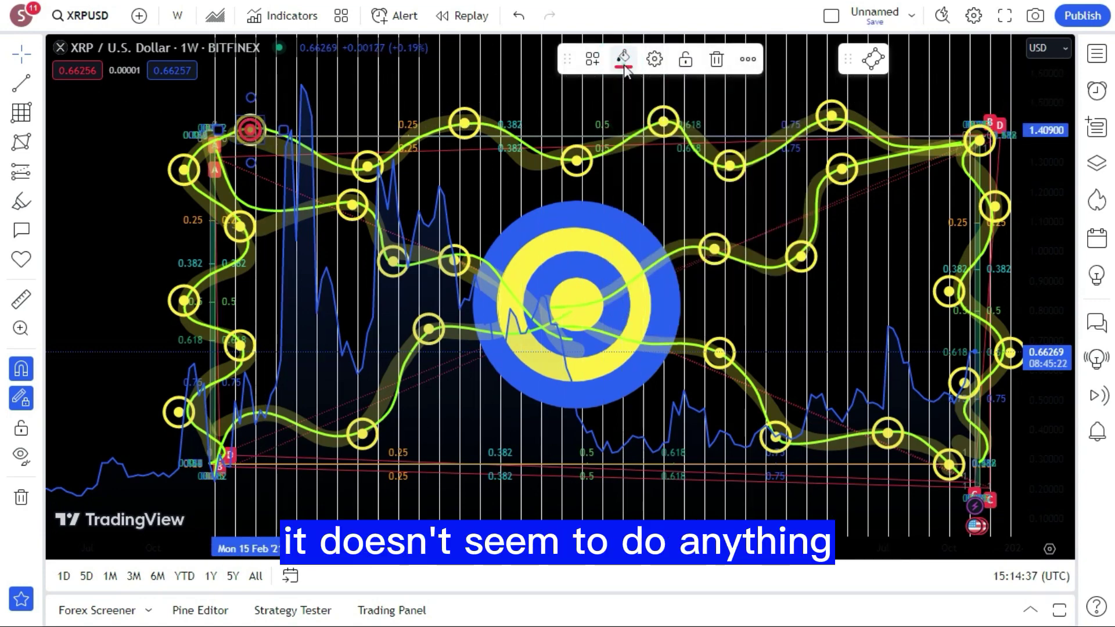
pyautogui.click(623, 58)
pyautogui.click(625, 95)
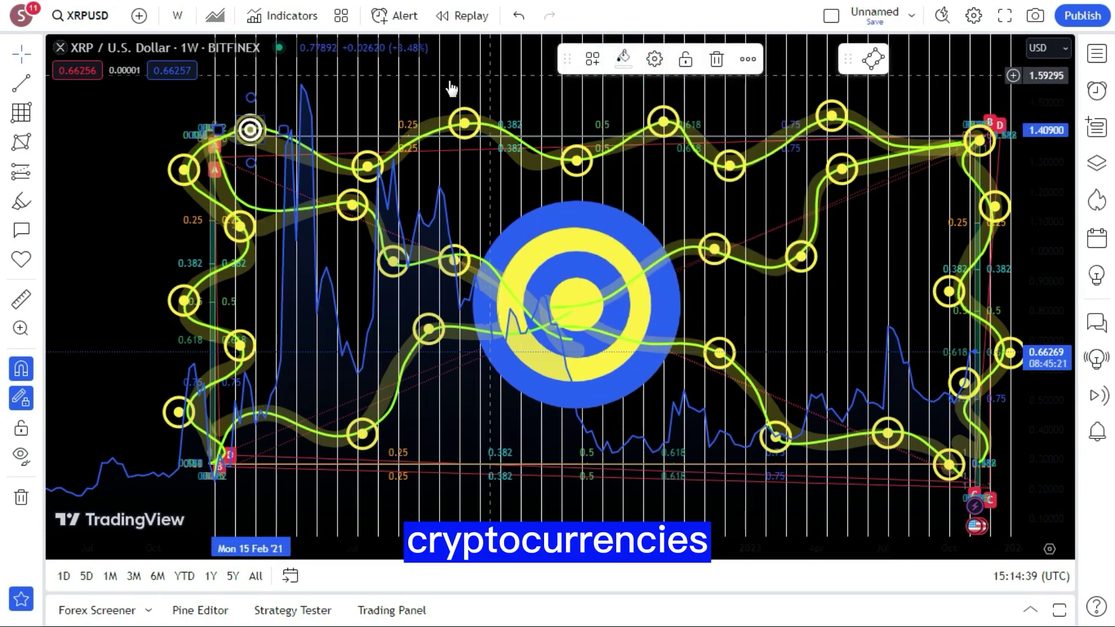
pyautogui.click(165, 95)
# - Place white targets on the upper-curve nodes, including those near the 0.25 and 0.618 levels
pyautogui.click(21, 257)
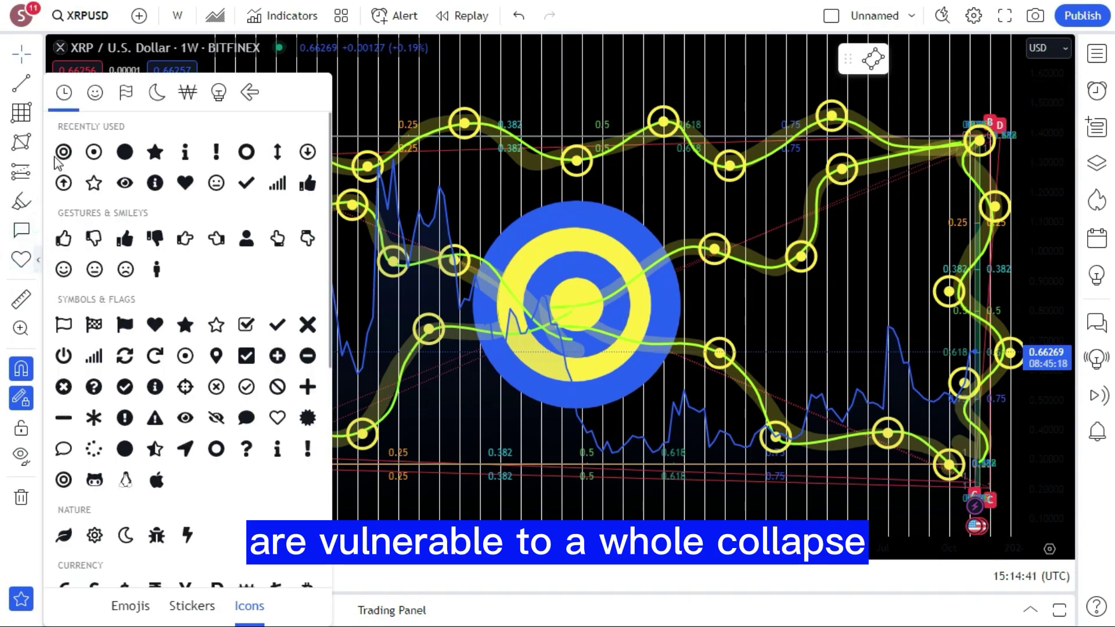
pyautogui.click(63, 152)
pyautogui.click(352, 150)
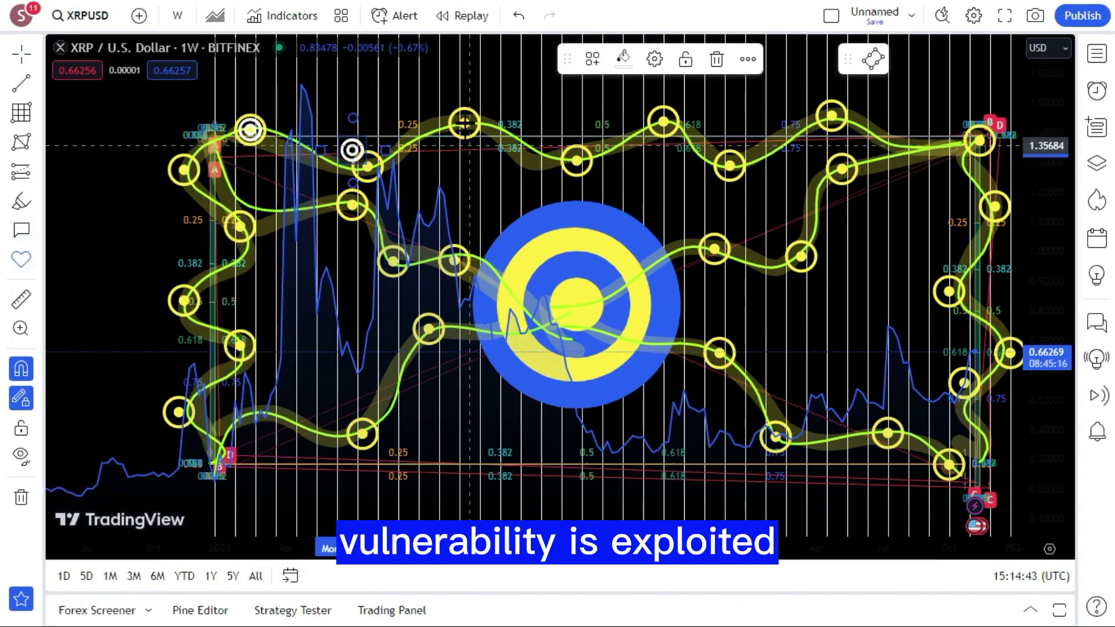
pyautogui.click(465, 123)
pyautogui.click(576, 162)
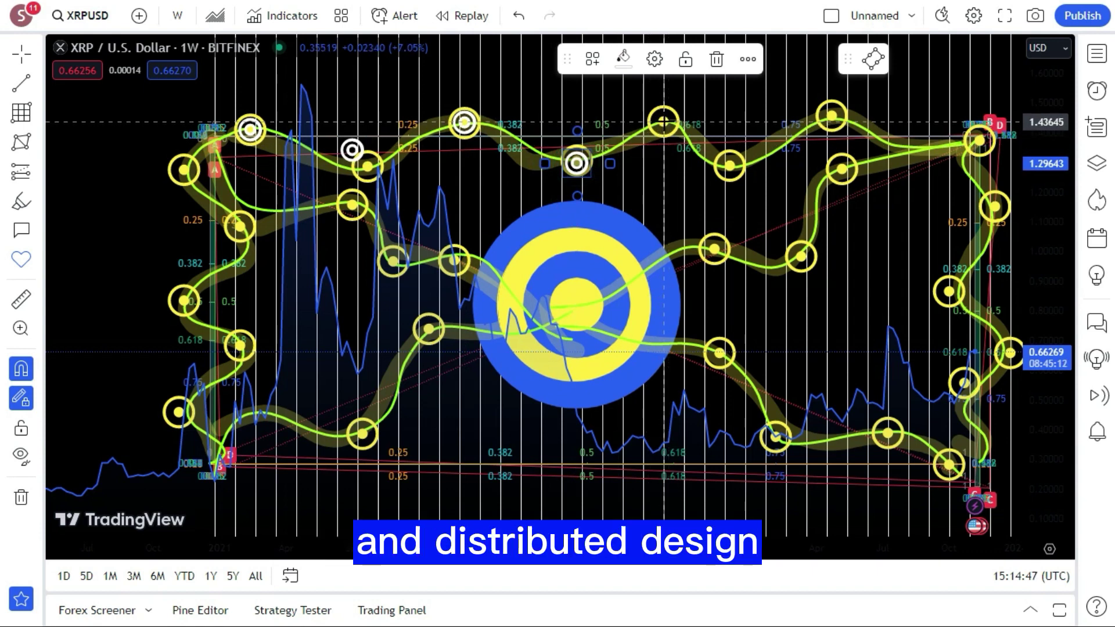
pyautogui.click(663, 122)
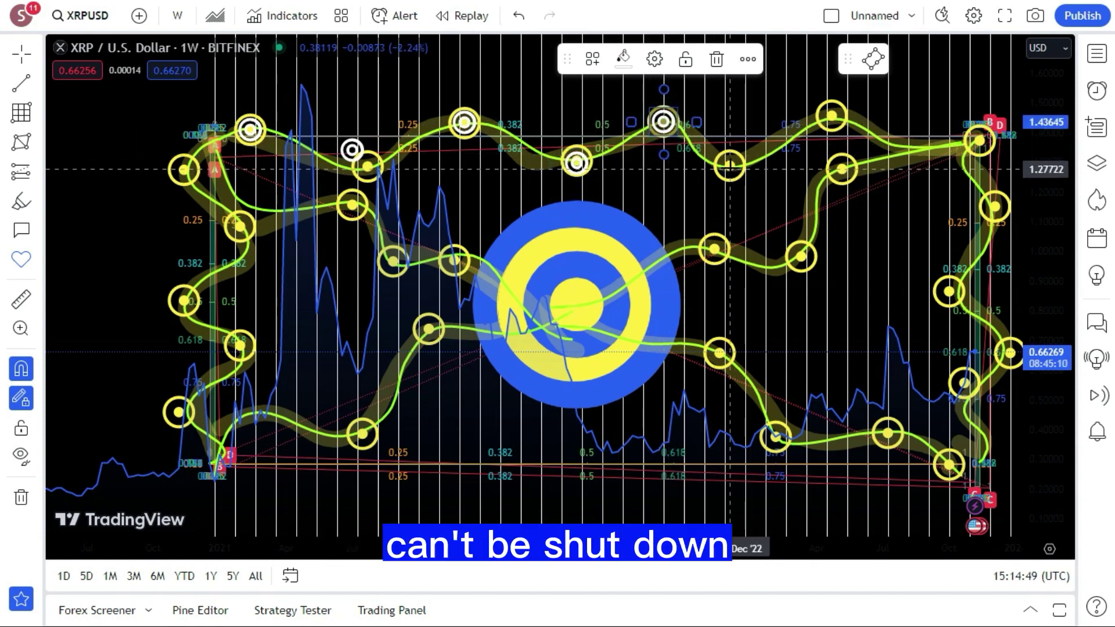
pyautogui.click(730, 167)
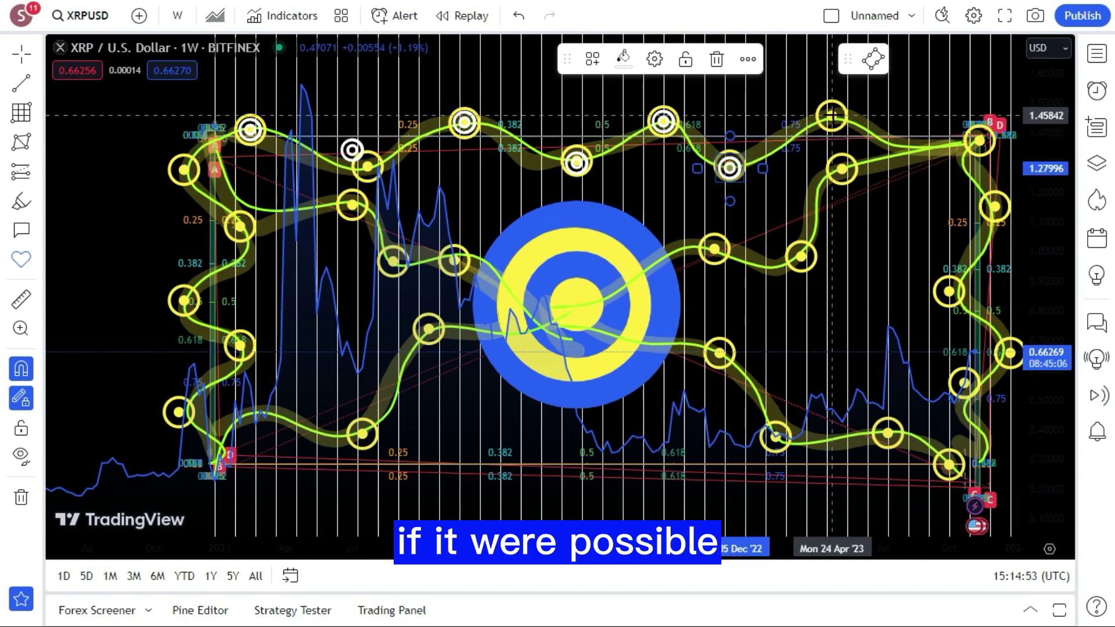
# - Add white targets on the topmost, top-right, inner-curve and right-side nodes
pyautogui.click(832, 116)
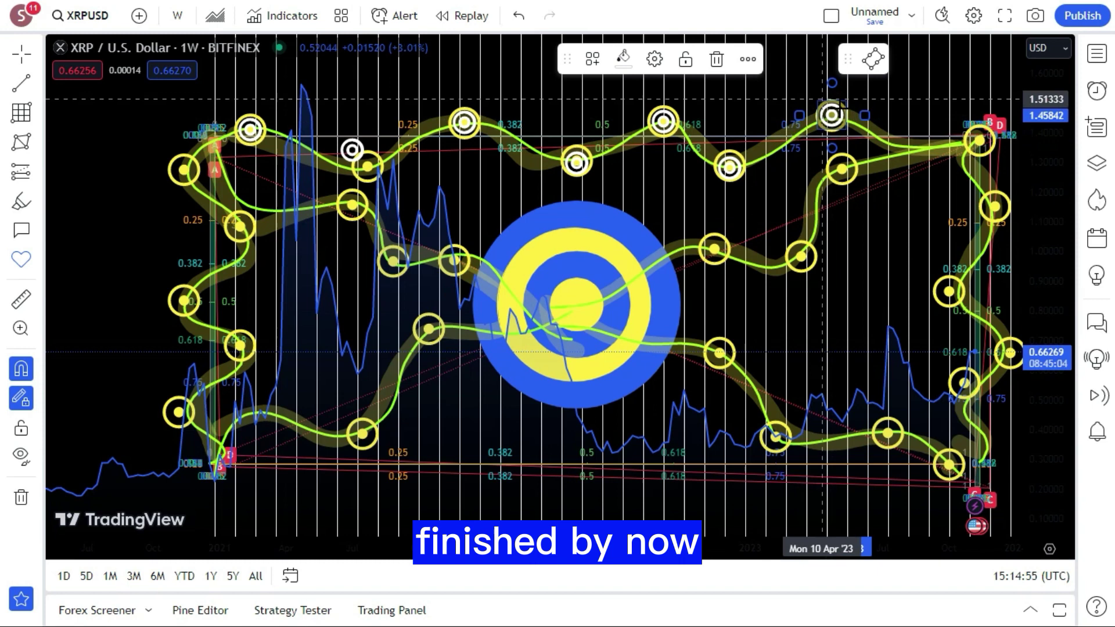
pyautogui.click(980, 141)
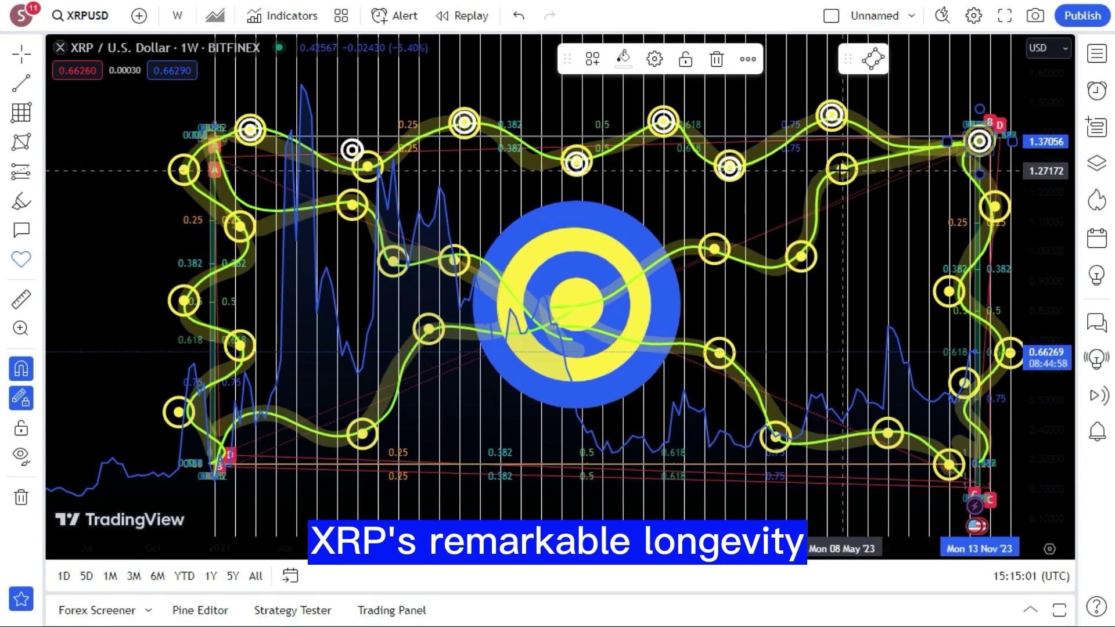
pyautogui.click(842, 169)
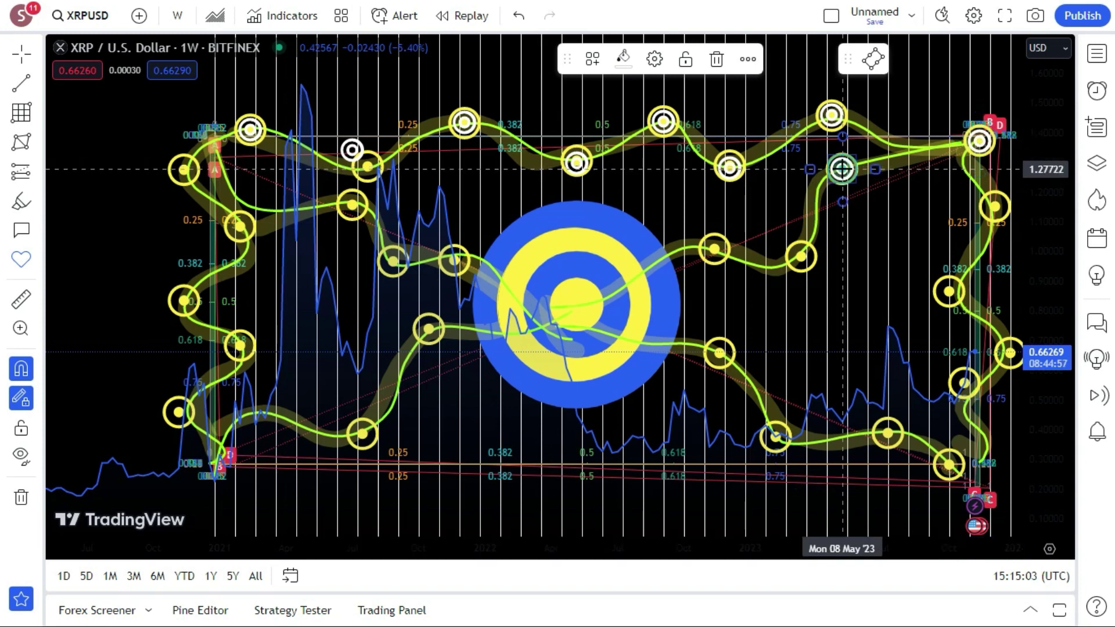
pyautogui.click(802, 256)
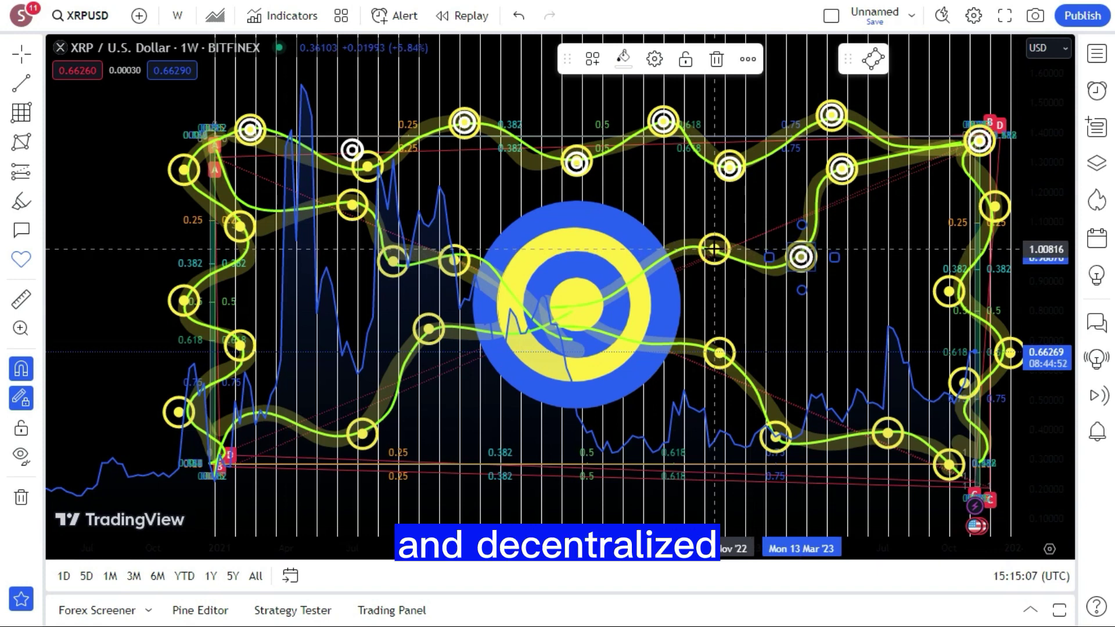
pyautogui.click(714, 249)
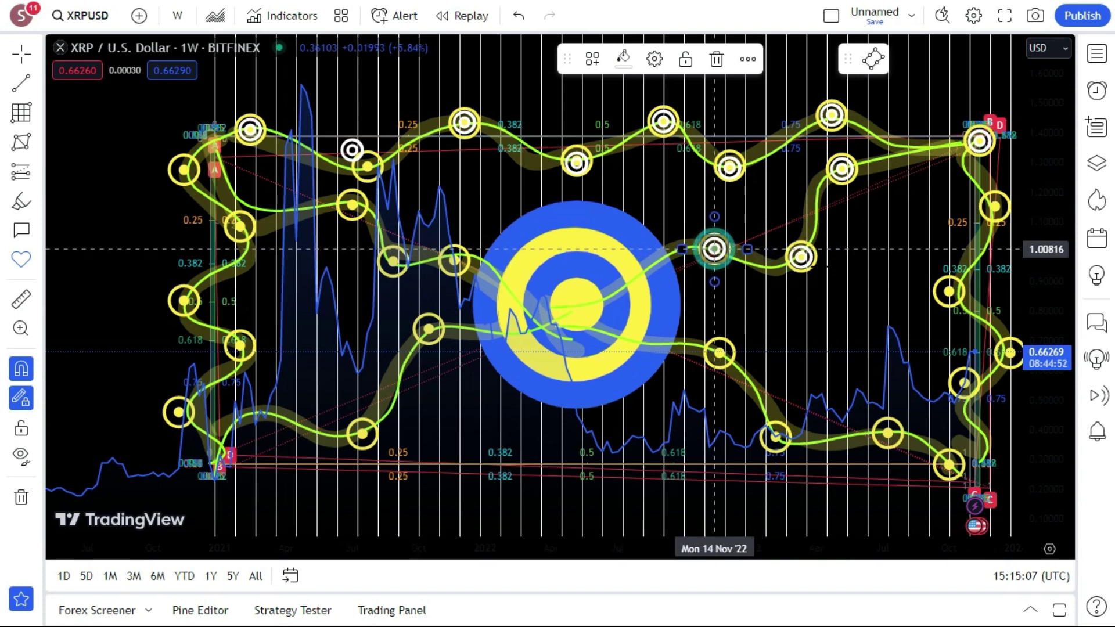
pyautogui.click(995, 207)
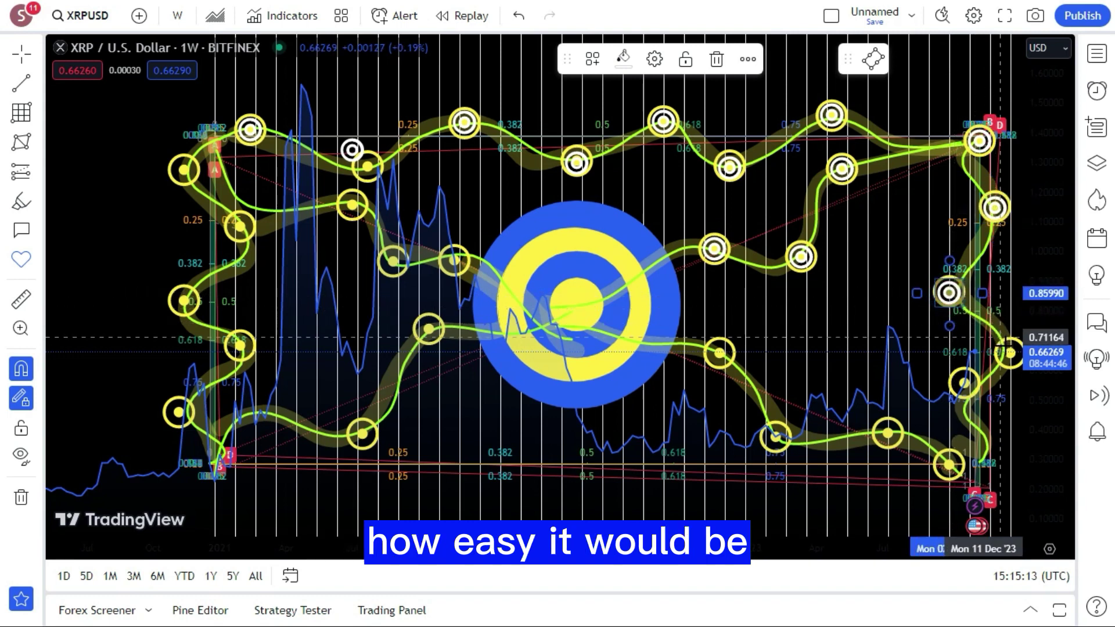
# - Add white targets on the right-side, lower-right corner and lower-curve nodes
pyautogui.click(963, 383)
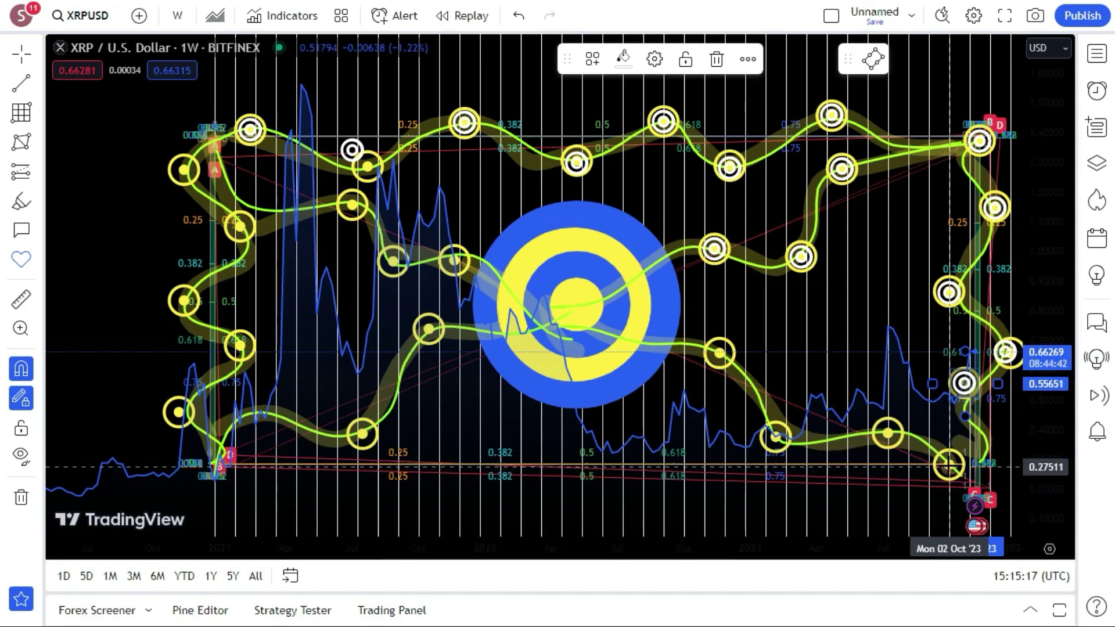
pyautogui.click(948, 465)
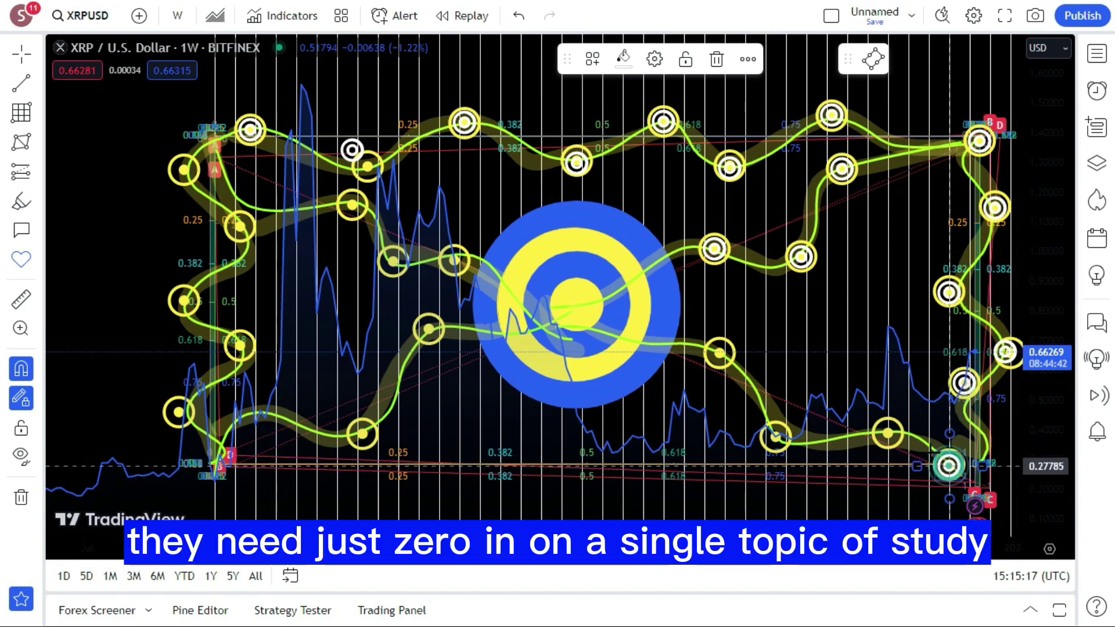
pyautogui.click(886, 432)
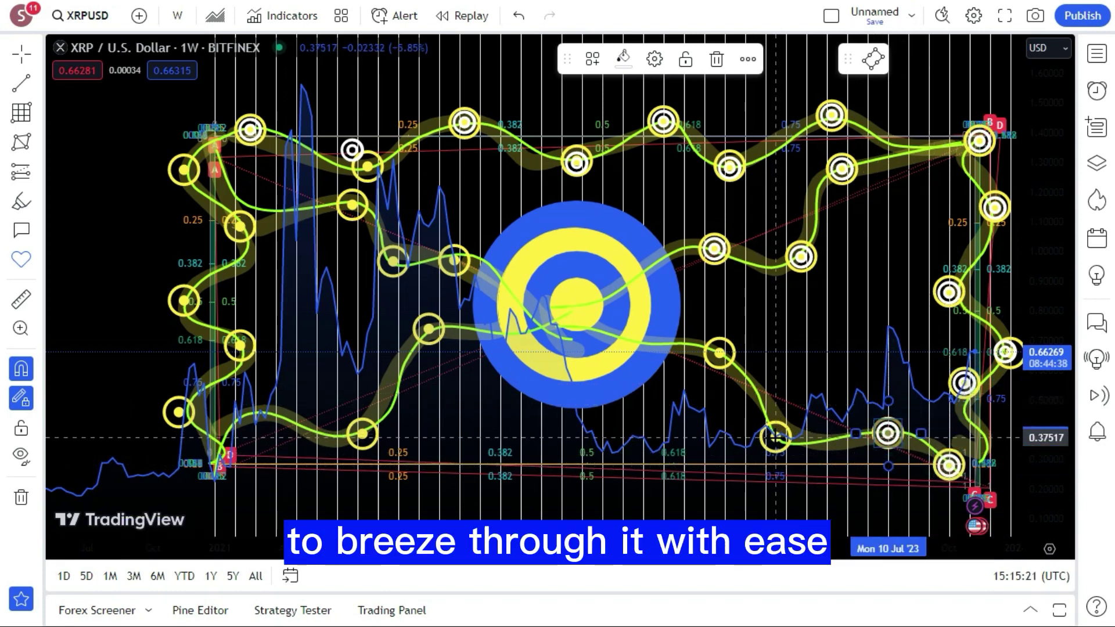
pyautogui.click(776, 437)
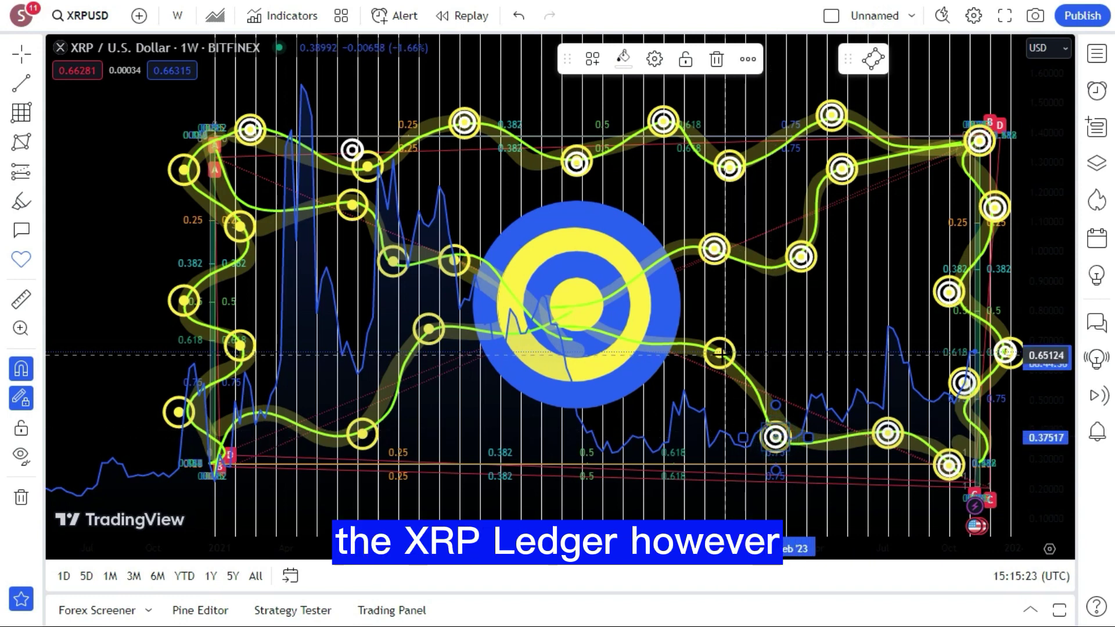
pyautogui.click(720, 353)
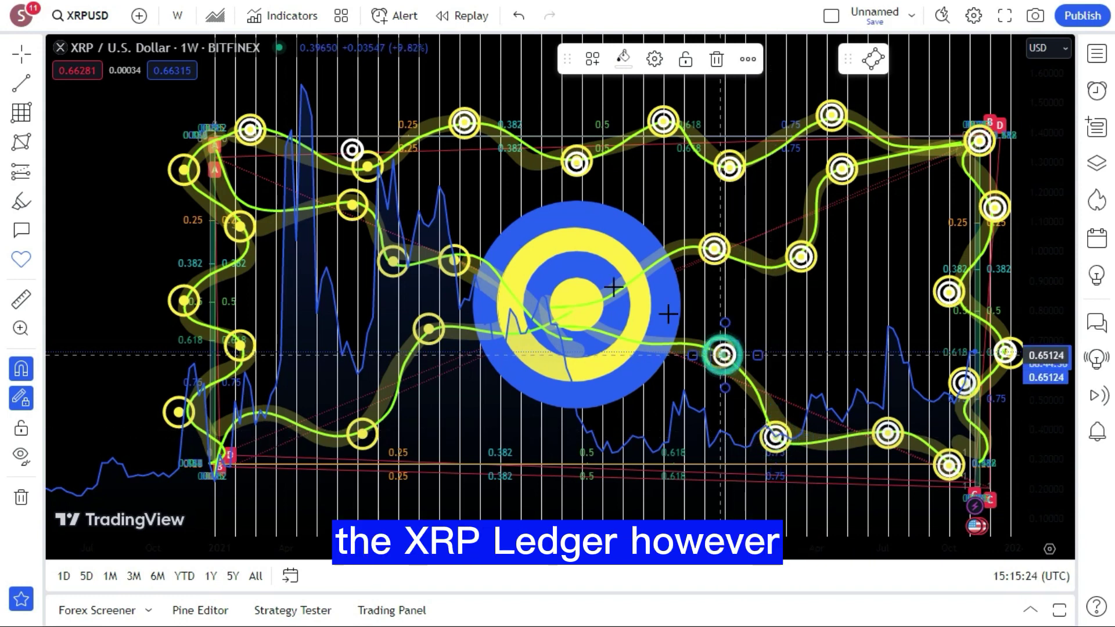
# - Add white targets on the middle-left, left-edge and lower-left nodes, then select ring markers to adjust
pyautogui.click(458, 261)
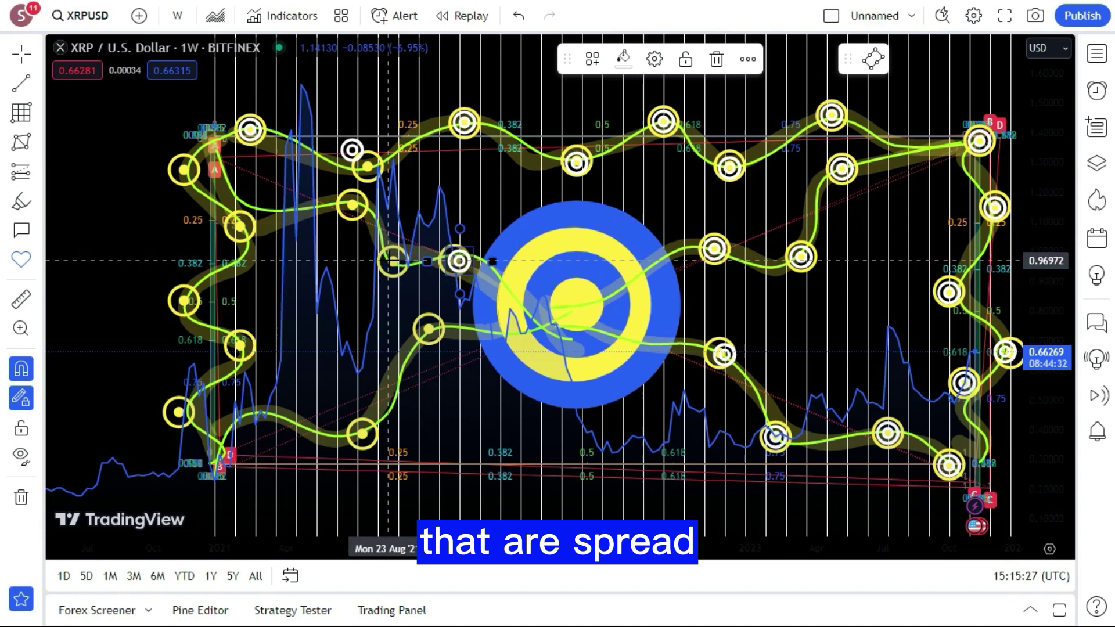
pyautogui.click(394, 261)
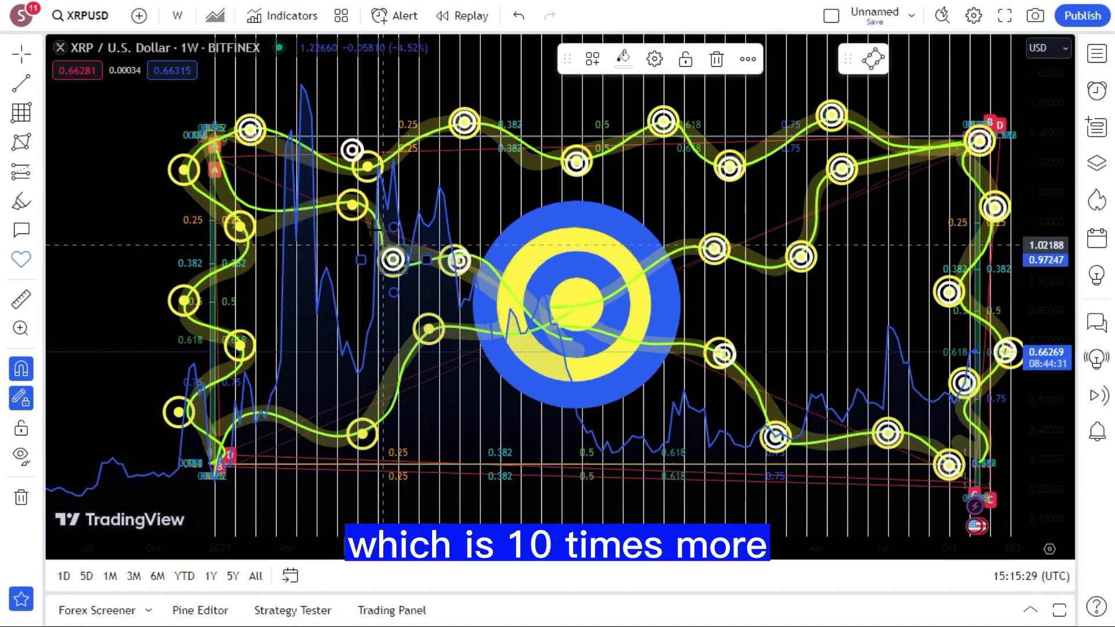
pyautogui.click(353, 205)
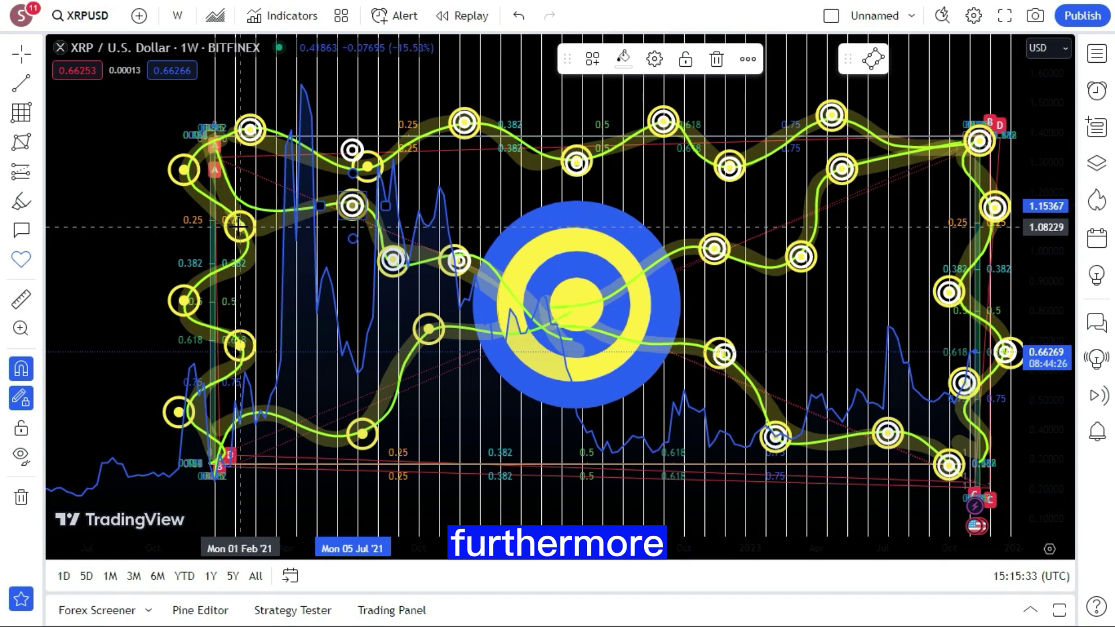
pyautogui.click(240, 226)
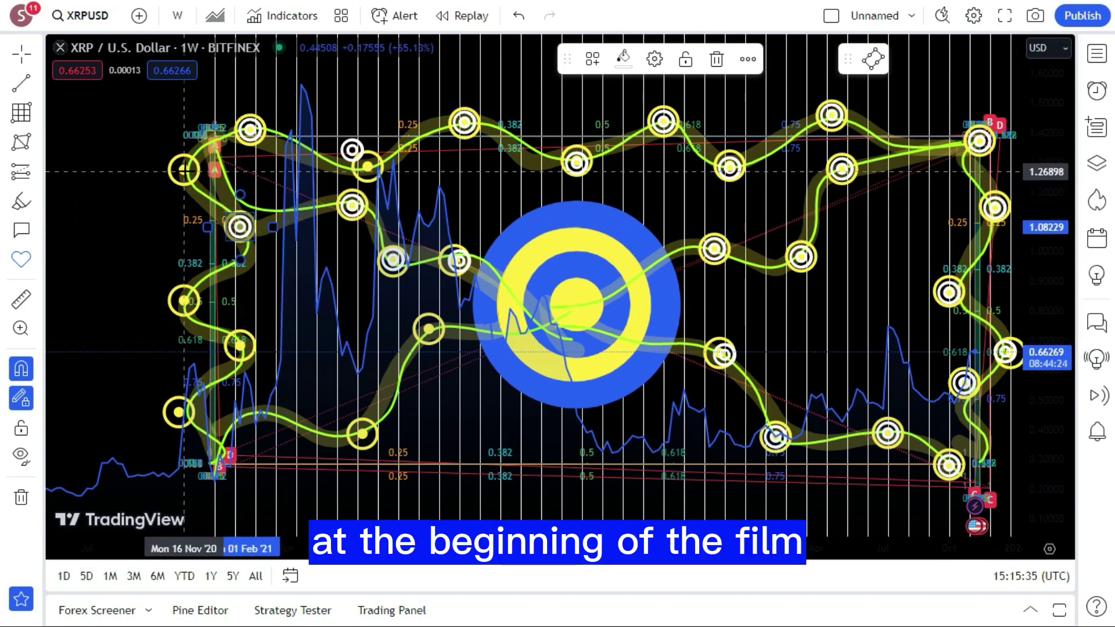
pyautogui.click(183, 171)
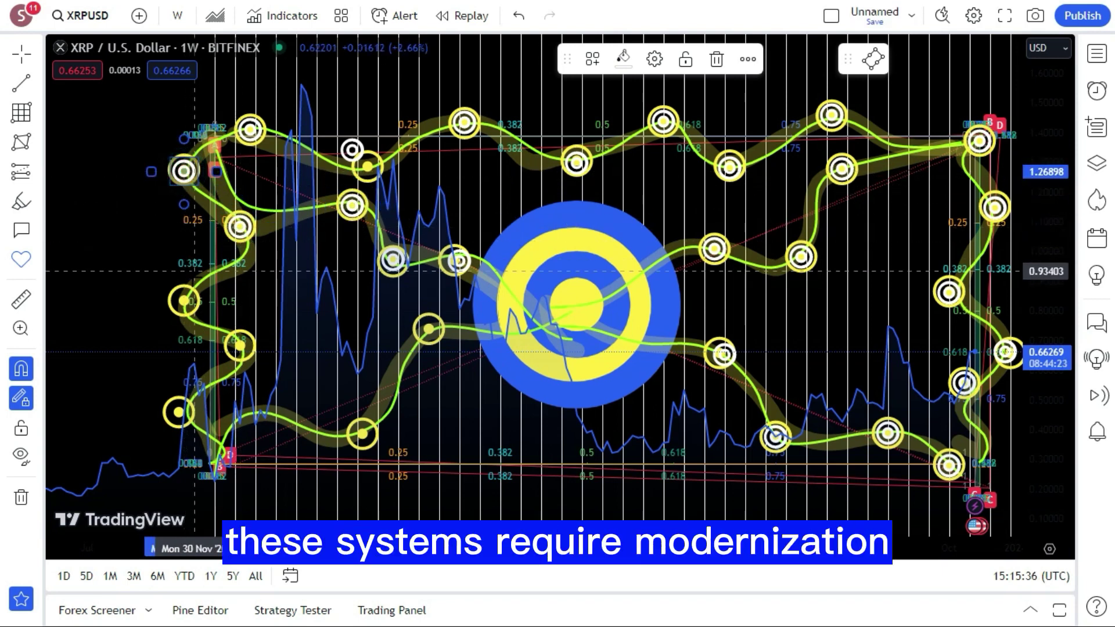
pyautogui.click(184, 300)
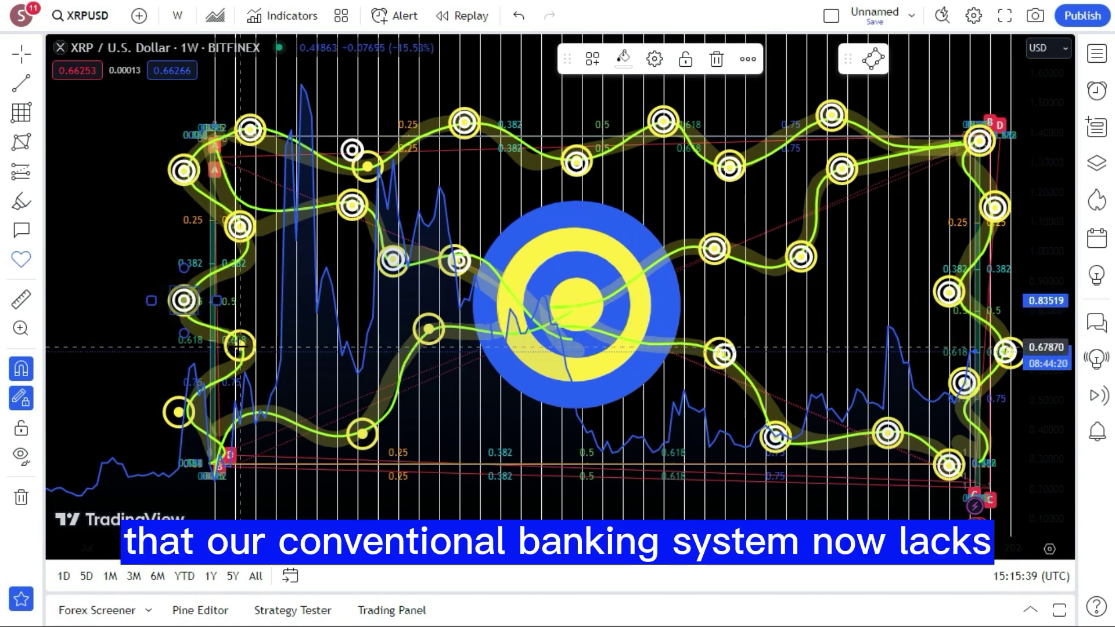
pyautogui.click(178, 411)
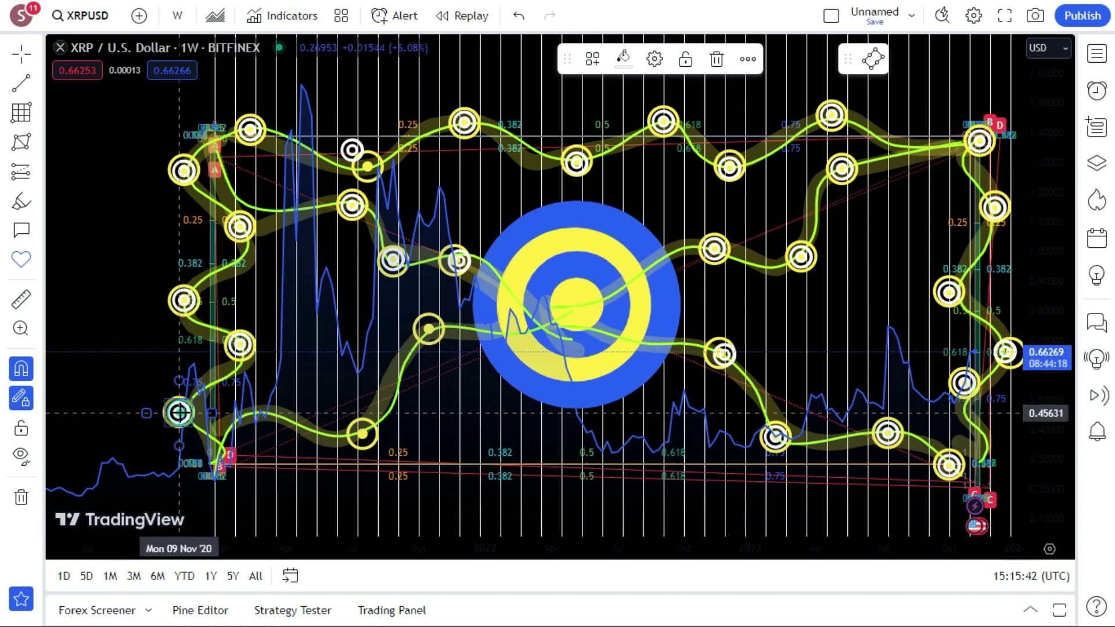
pyautogui.click(362, 433)
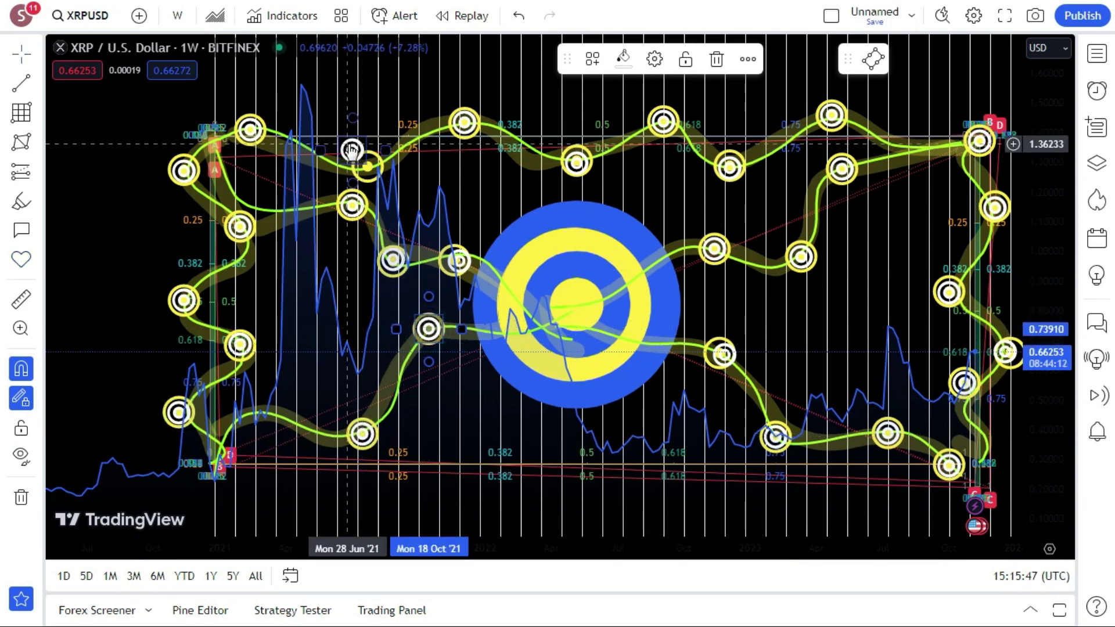
pyautogui.click(365, 165)
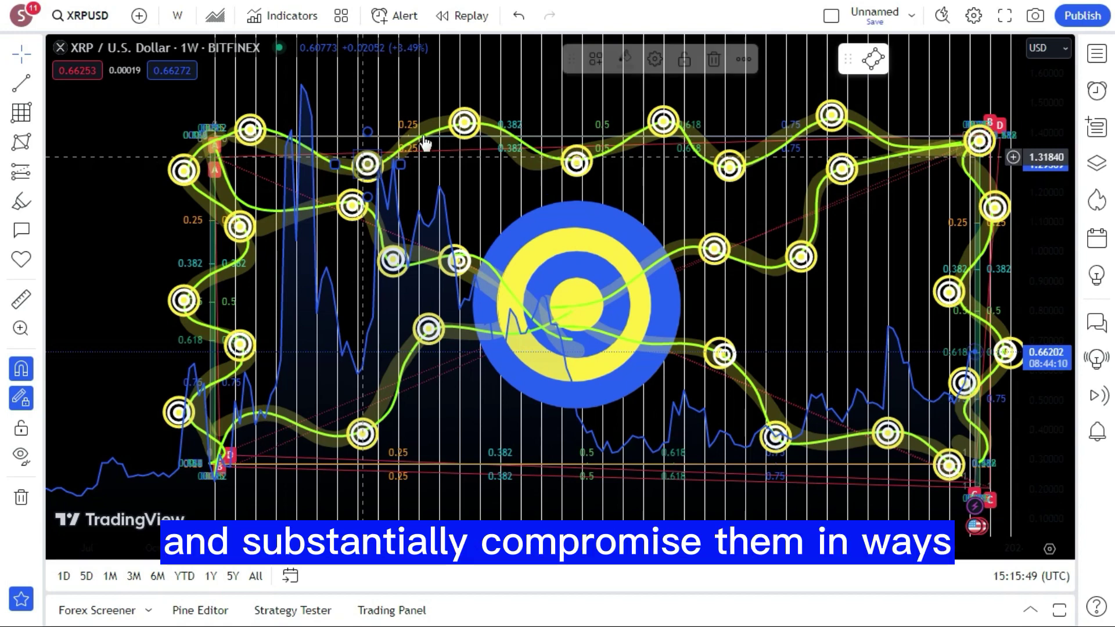
pyautogui.click(154, 114)
pyautogui.scroll(5, 164, 125)
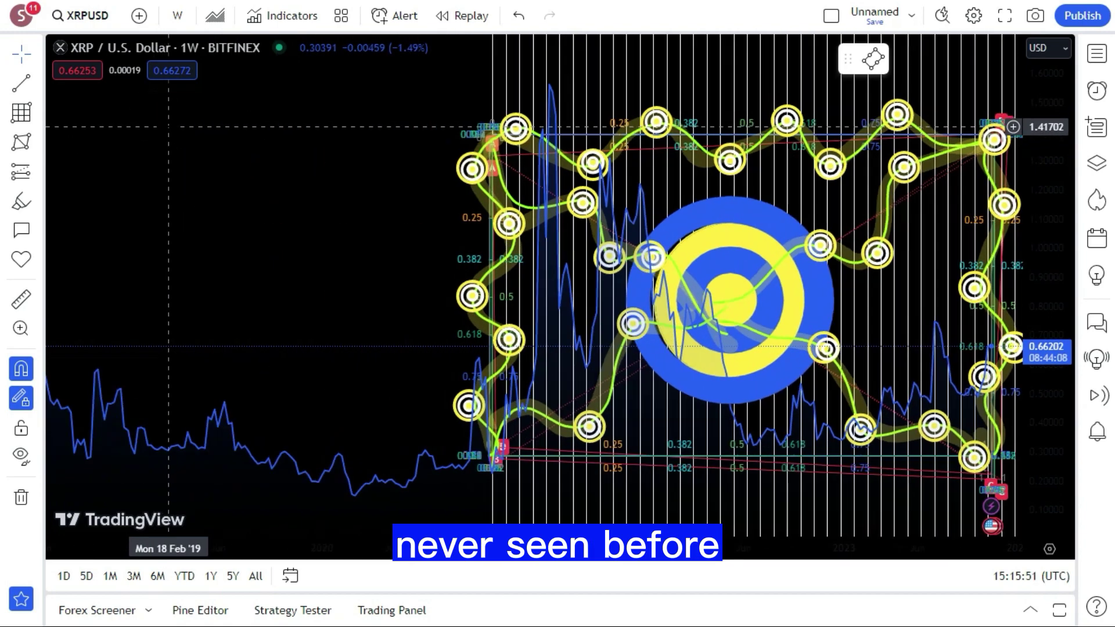
pyautogui.scroll(-5, 166, 127)
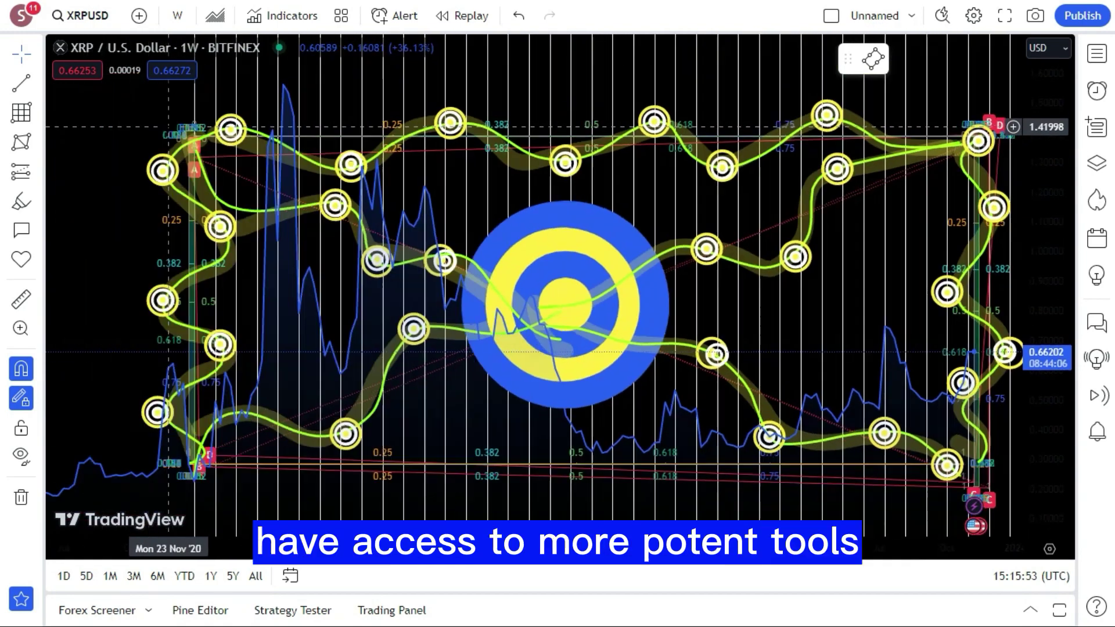
pyautogui.scroll(2, 198, 155)
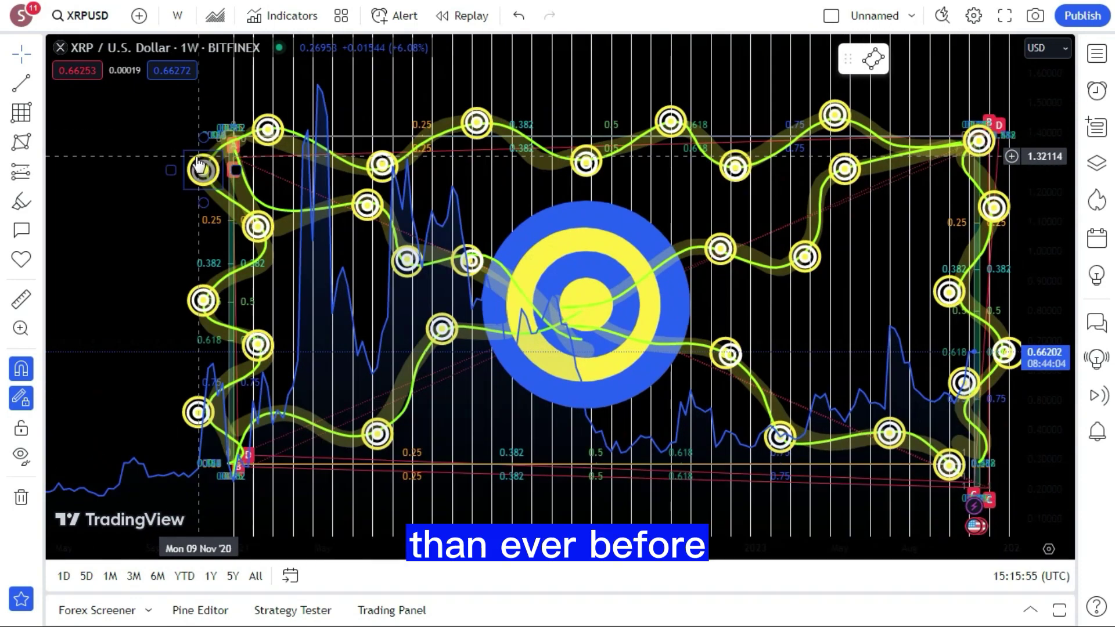
pyautogui.scroll(1, 165, 168)
pyautogui.scroll(-2, 171, 180)
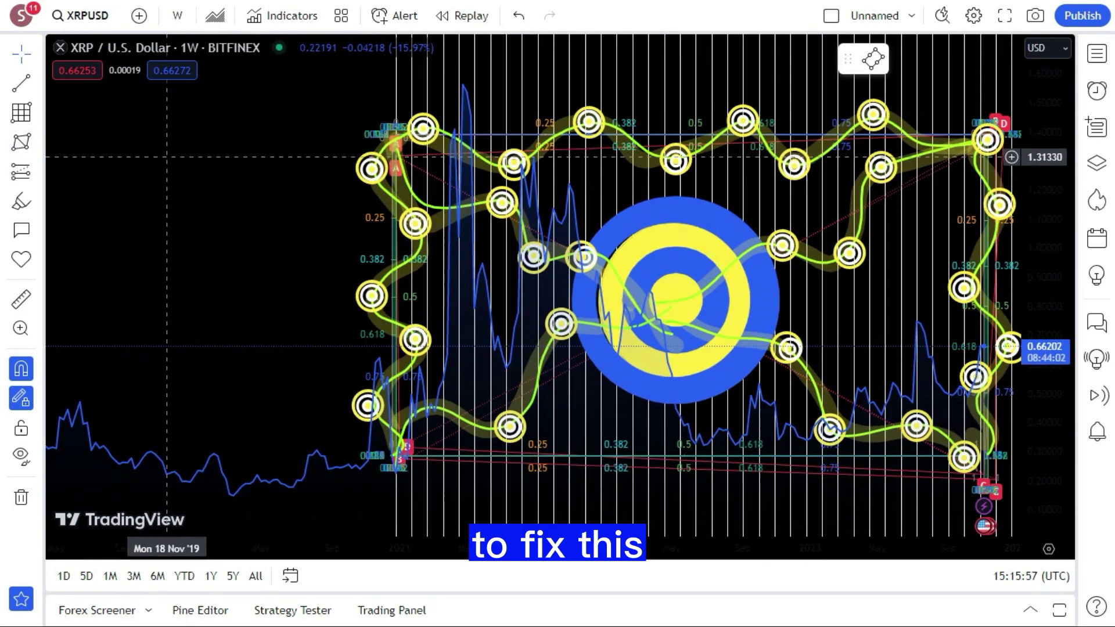
pyautogui.scroll(1, 183, 200)
pyautogui.scroll(1, 185, 202)
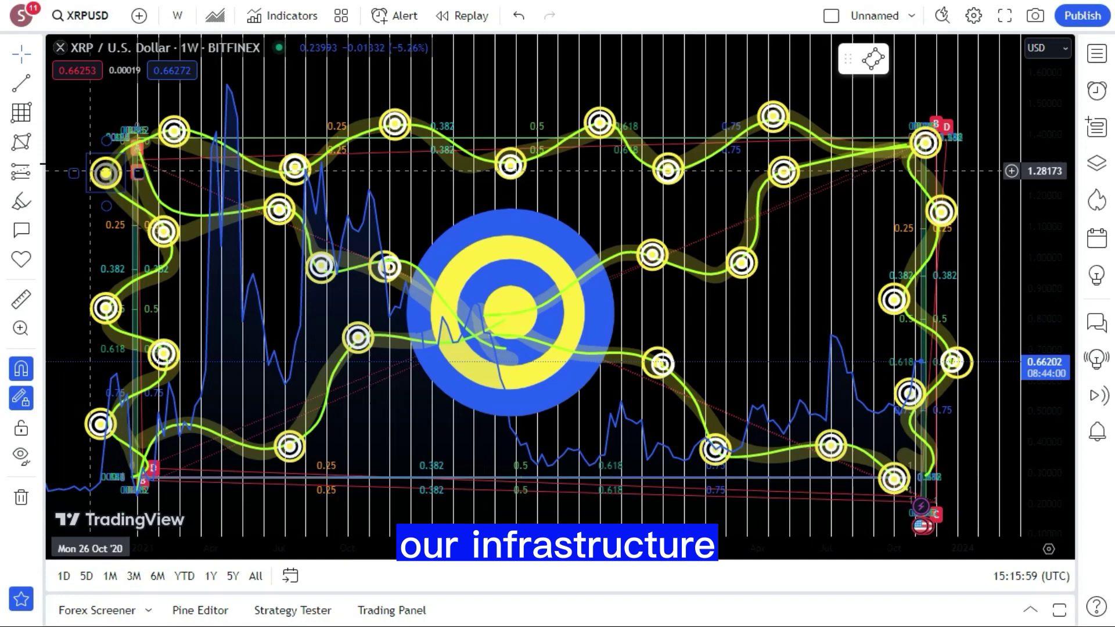
# - Draw a rectangle around the whole pattern, fill it translucent yellow, and raise its top edge
pyautogui.click(39, 201)
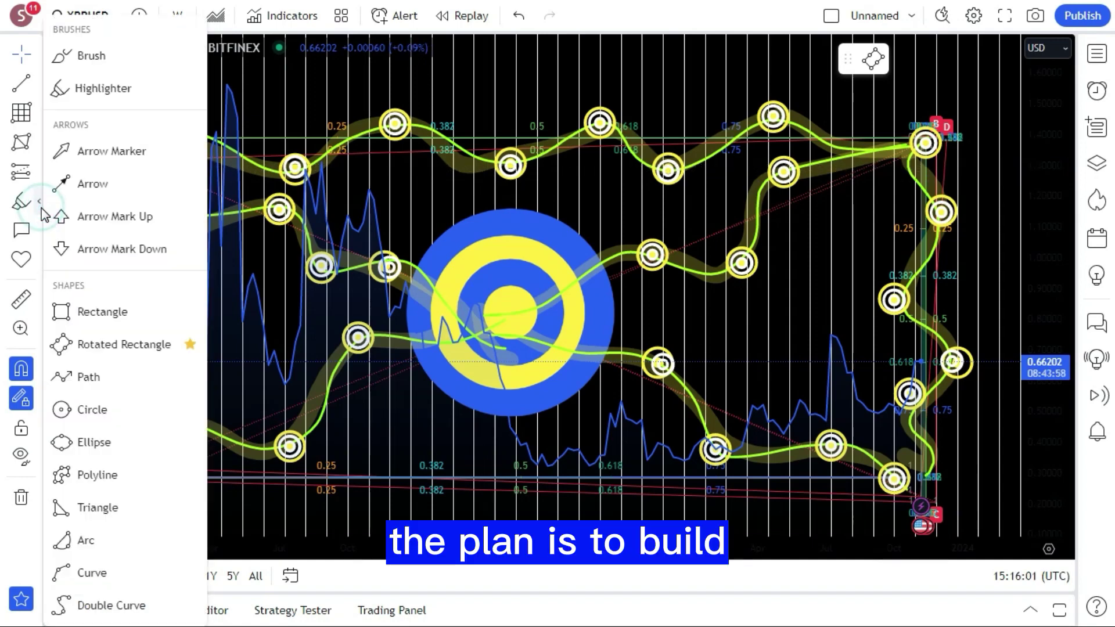
pyautogui.click(104, 316)
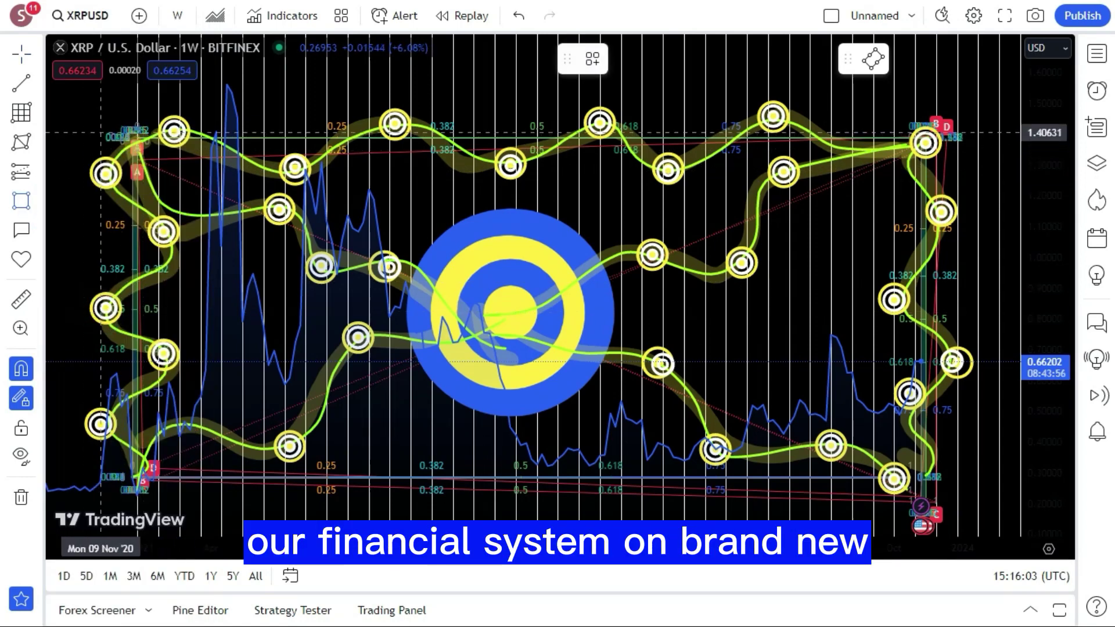
pyautogui.moveTo(82, 115); pyautogui.dragTo(865, 533)
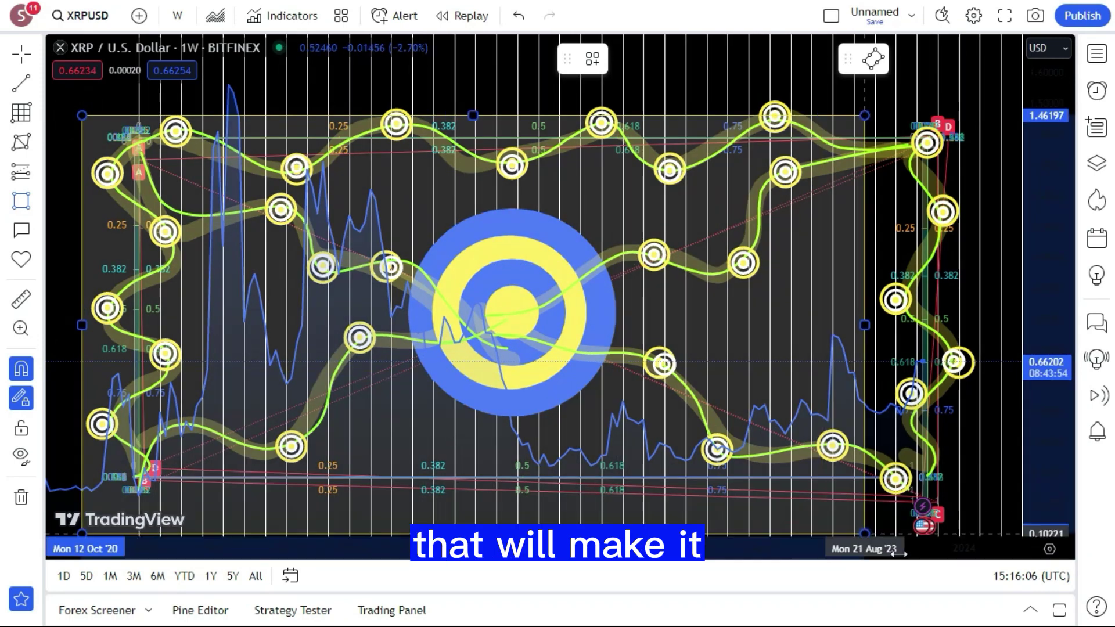
pyautogui.click(975, 500)
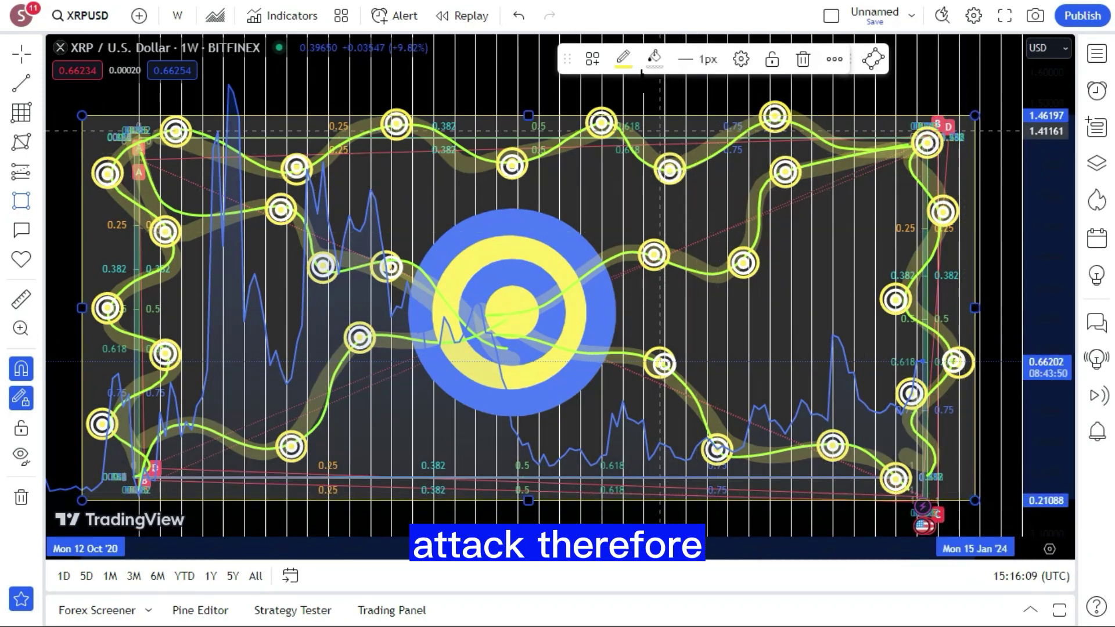
pyautogui.click(652, 59)
pyautogui.click(691, 115)
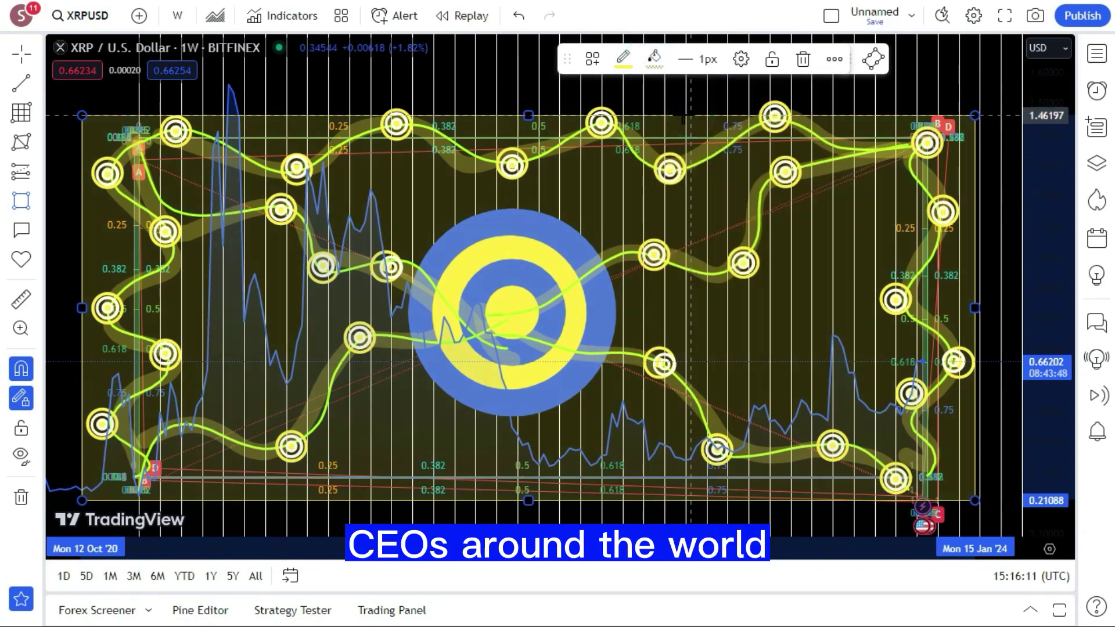
pyautogui.moveTo(528, 115); pyautogui.dragTo(526, 99)
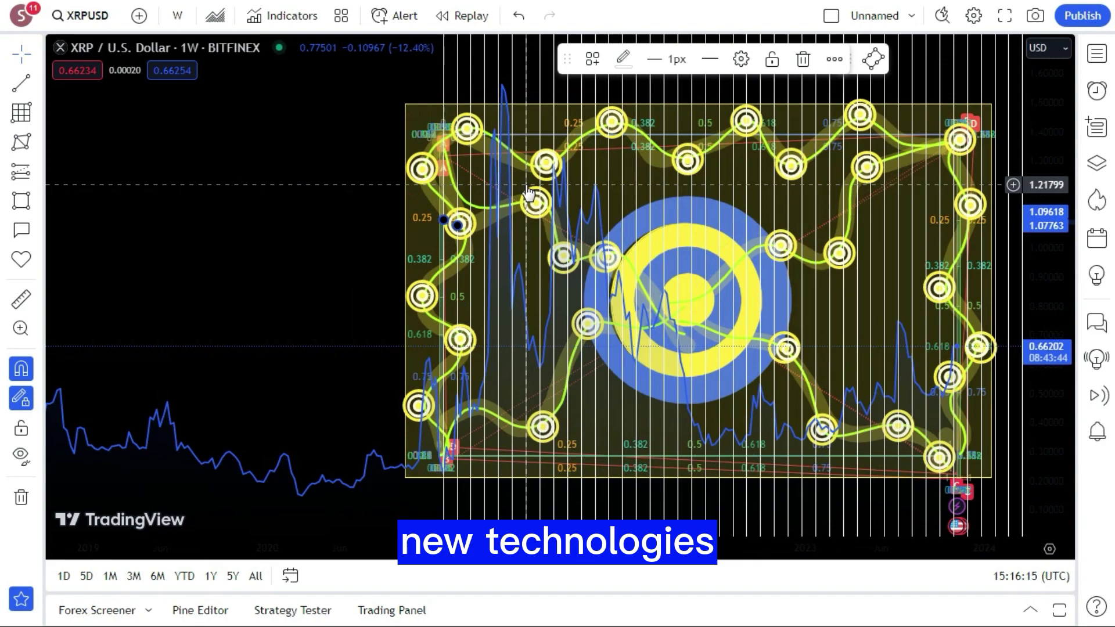
pyautogui.scroll(-3, 526, 185)
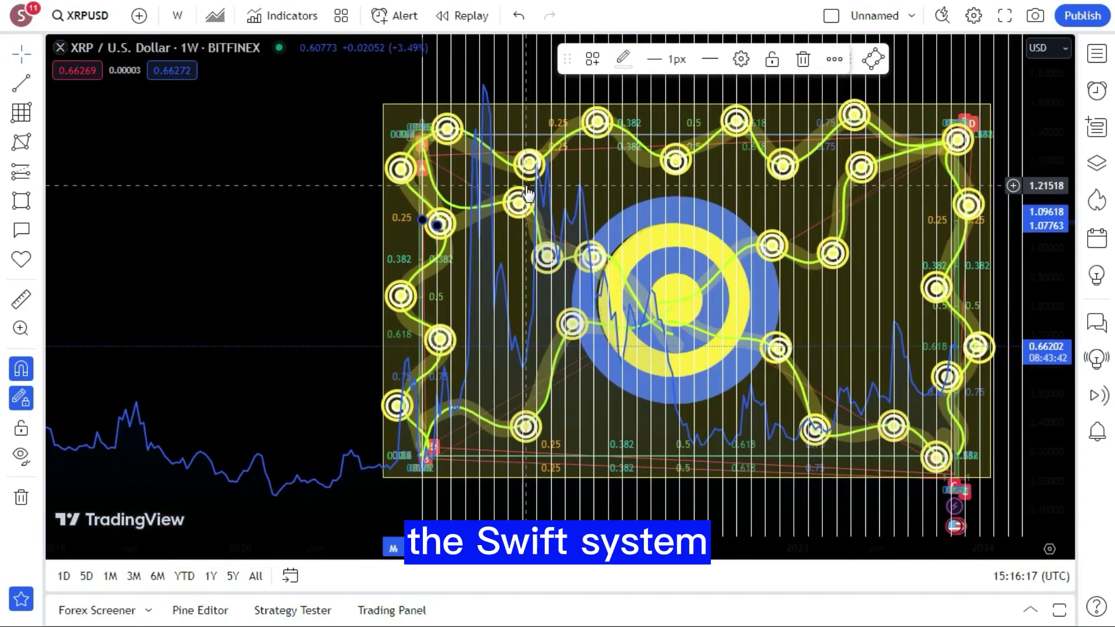
pyautogui.scroll(3, 526, 189)
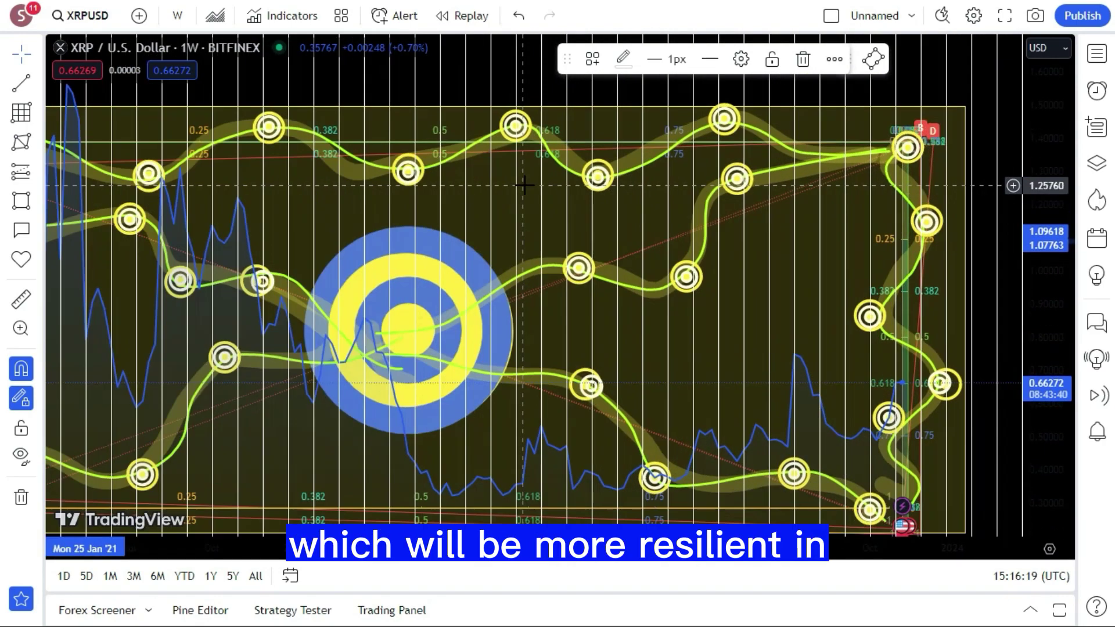
pyautogui.scroll(-4, 526, 189)
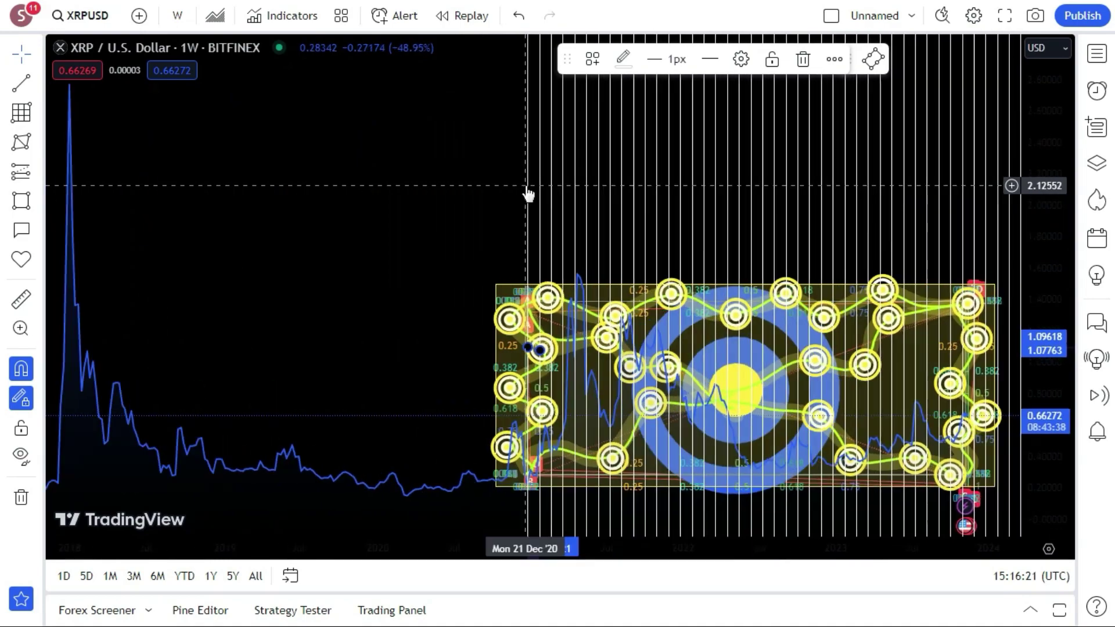
pyautogui.scroll(2, 527, 192)
pyautogui.scroll(3, 526, 189)
pyautogui.scroll(-5, 526, 186)
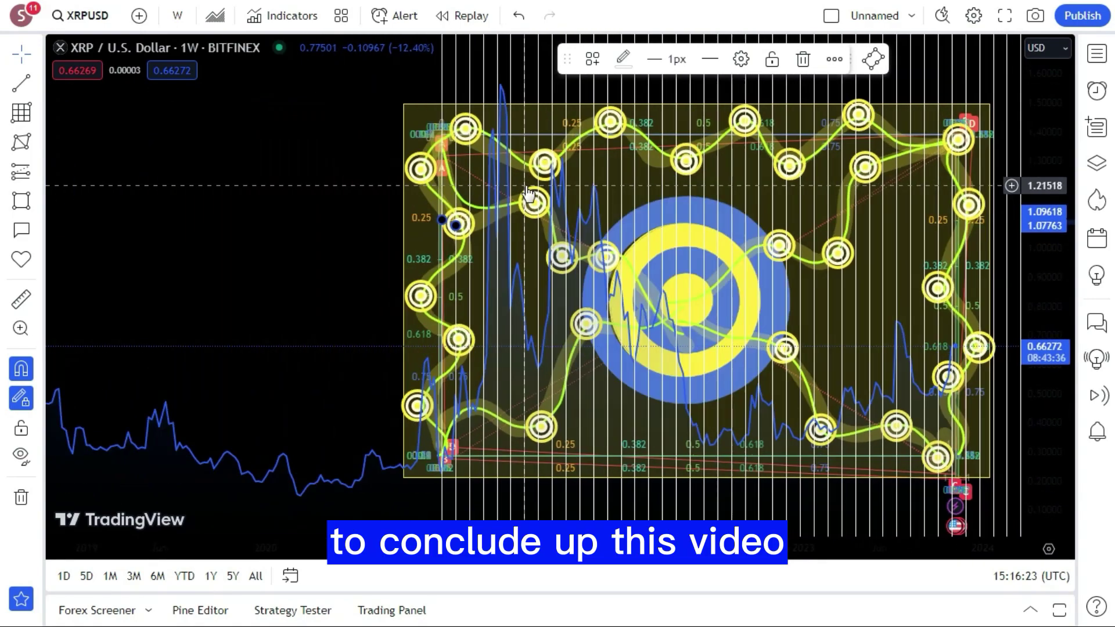
pyautogui.scroll(4, 527, 185)
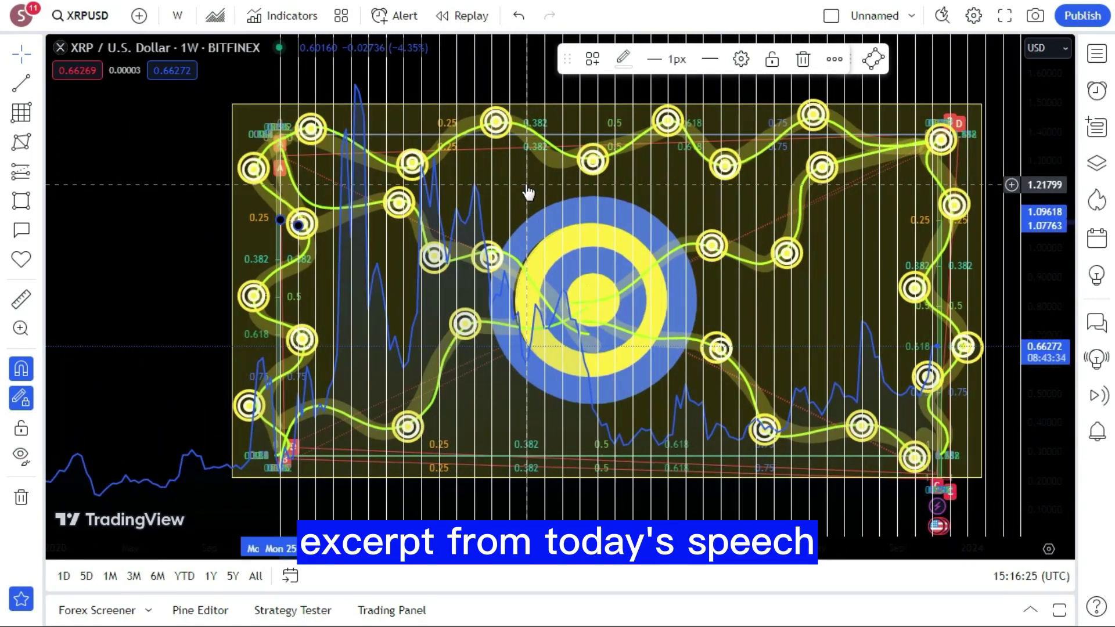
pyautogui.scroll(-1, 527, 190)
pyautogui.scroll(-3, 527, 189)
pyautogui.scroll(5, 526, 185)
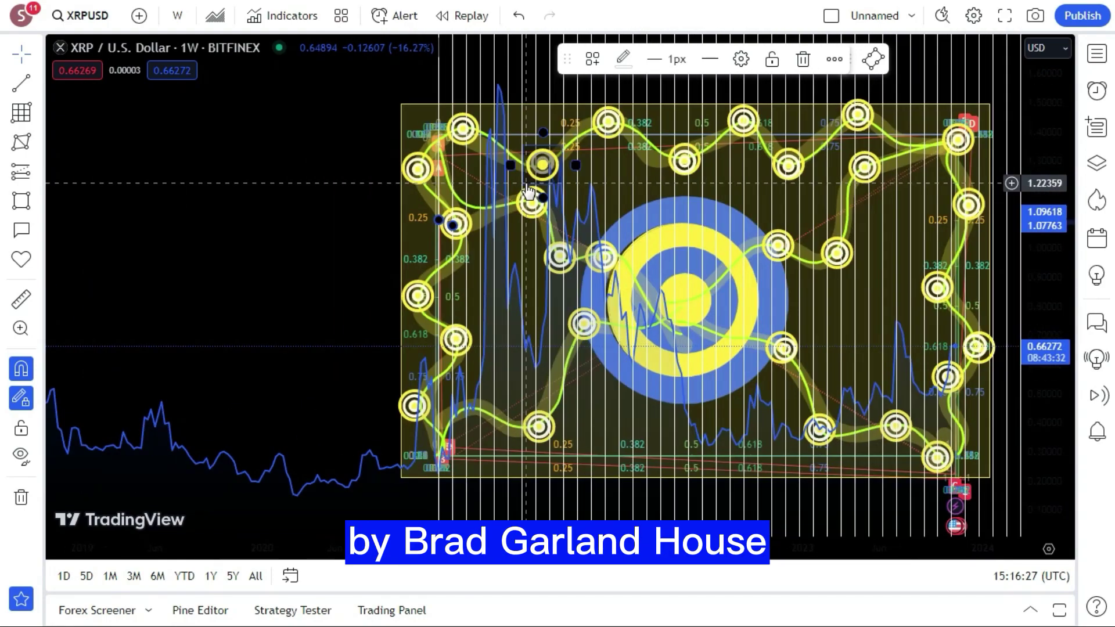
pyautogui.scroll(-4, 526, 184)
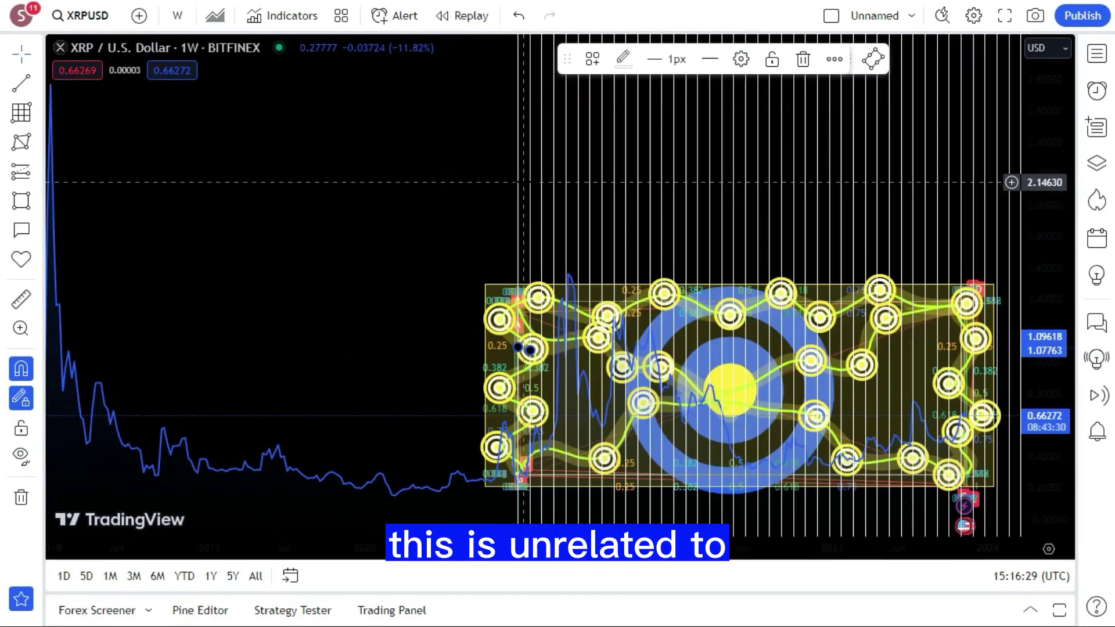
pyautogui.scroll(3, 527, 188)
pyautogui.scroll(-4, 526, 187)
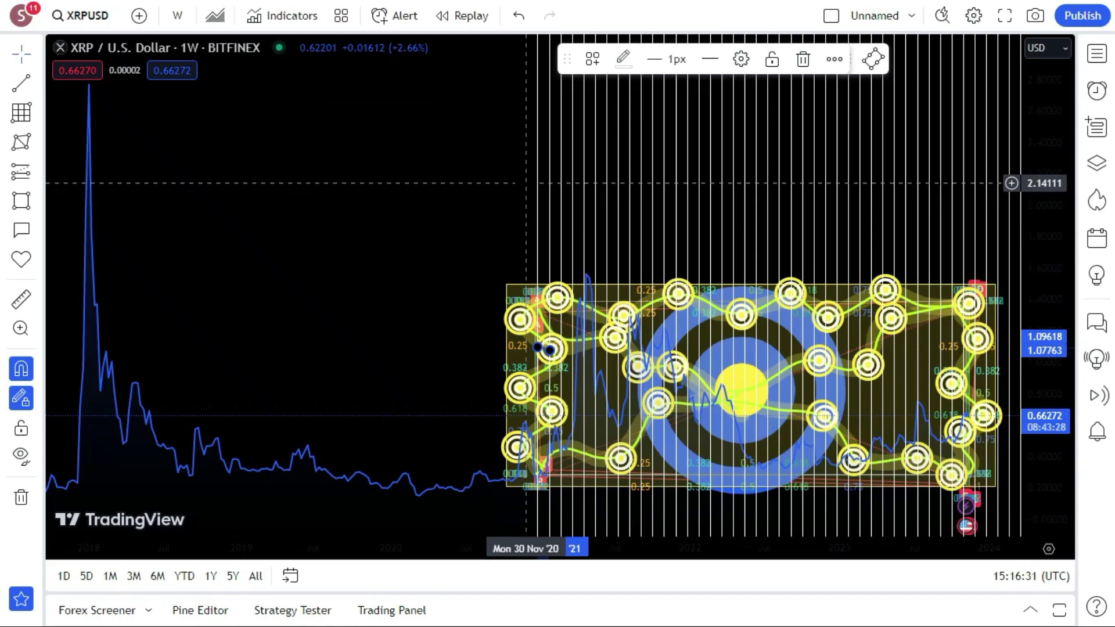
pyautogui.scroll(1, 525, 183)
pyautogui.scroll(4, 526, 185)
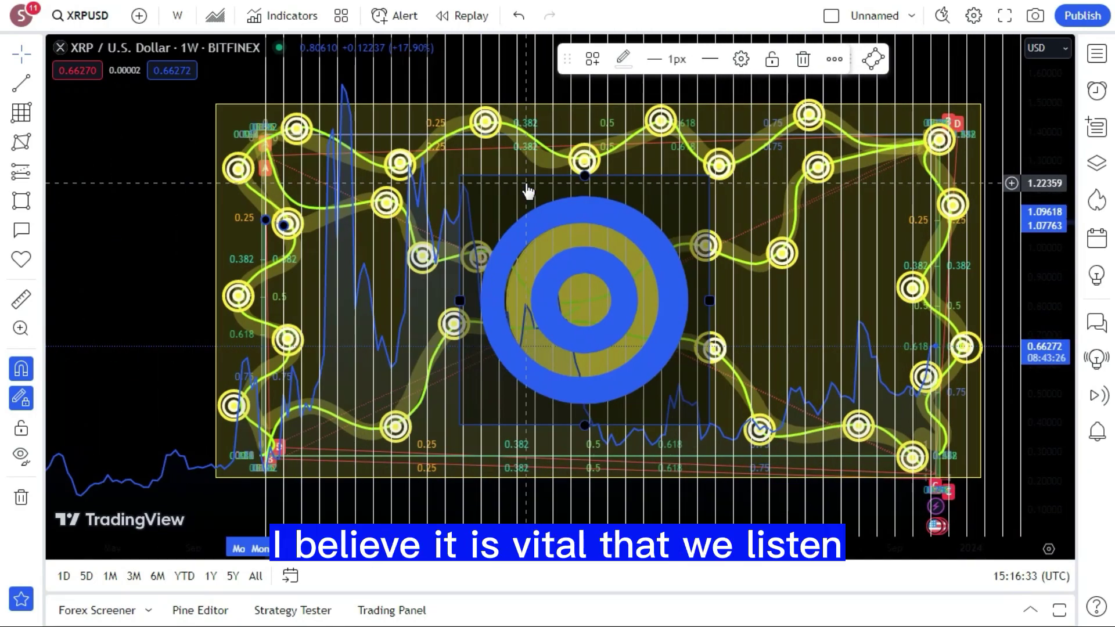
pyautogui.scroll(-1, 528, 188)
pyautogui.scroll(-4, 528, 191)
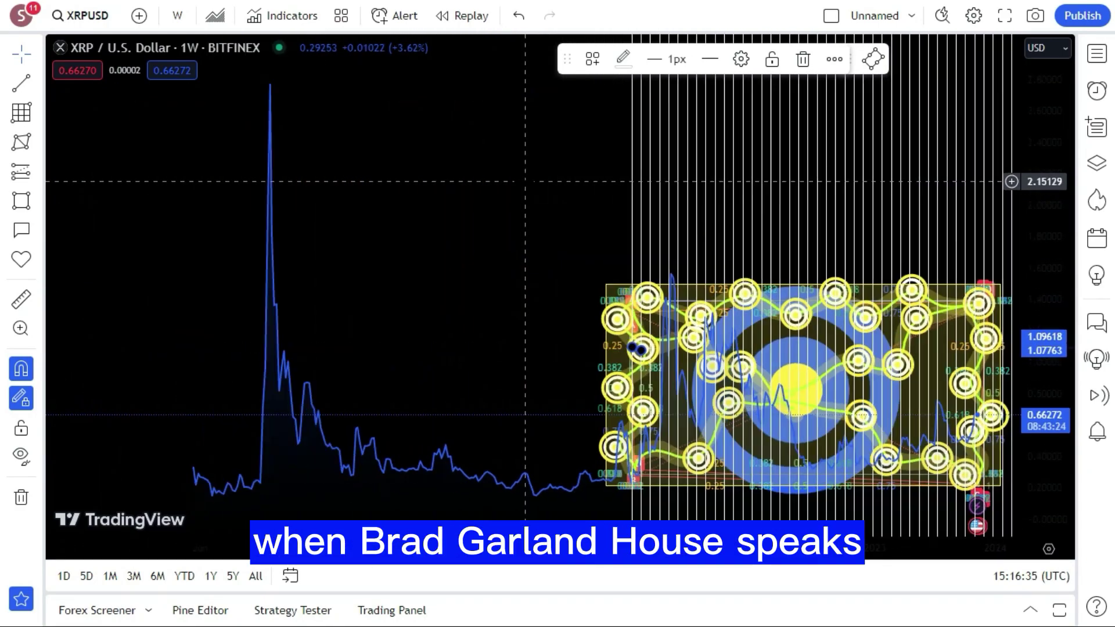
pyautogui.scroll(3, 528, 191)
pyautogui.scroll(1, 527, 183)
pyautogui.scroll(-3, 528, 186)
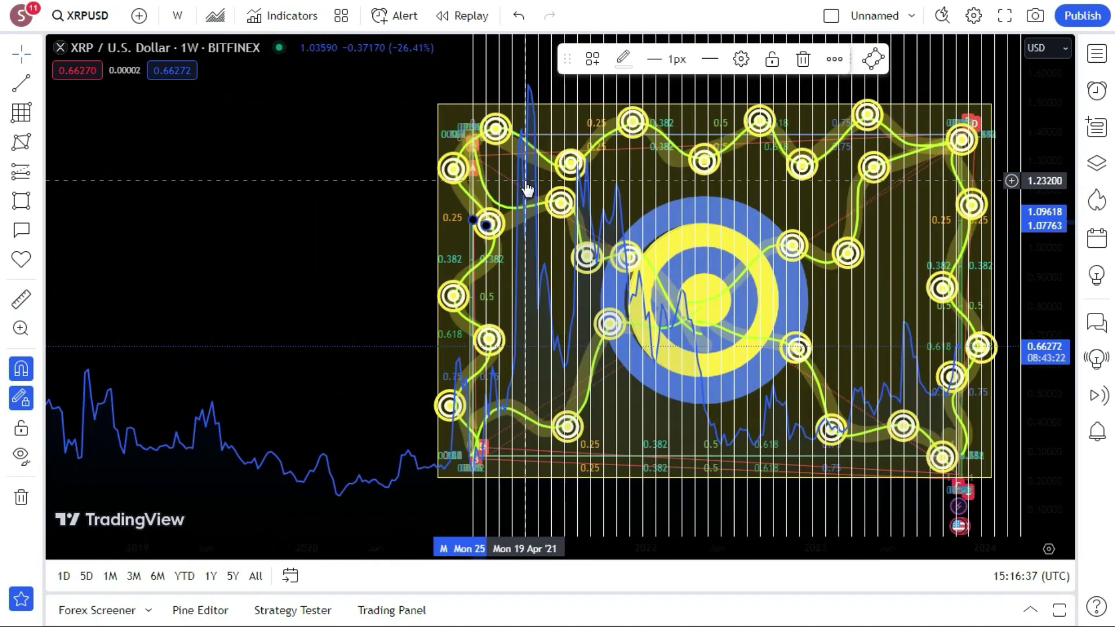
pyautogui.scroll(-2, 524, 179)
pyautogui.scroll(-3, 524, 178)
pyautogui.scroll(4, 525, 180)
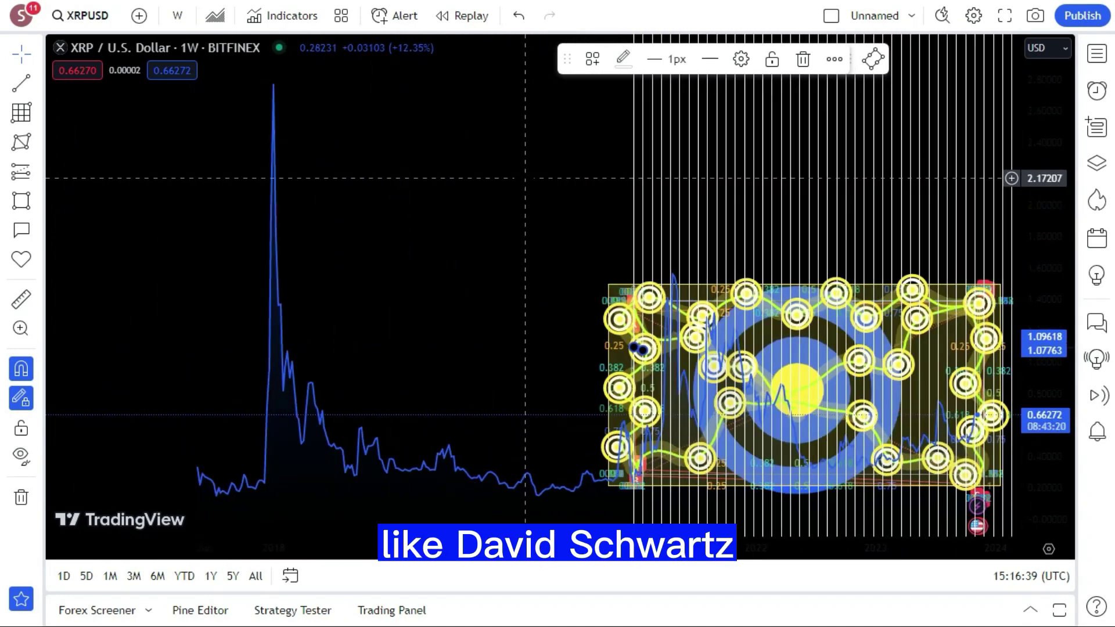
pyautogui.scroll(1, 529, 181)
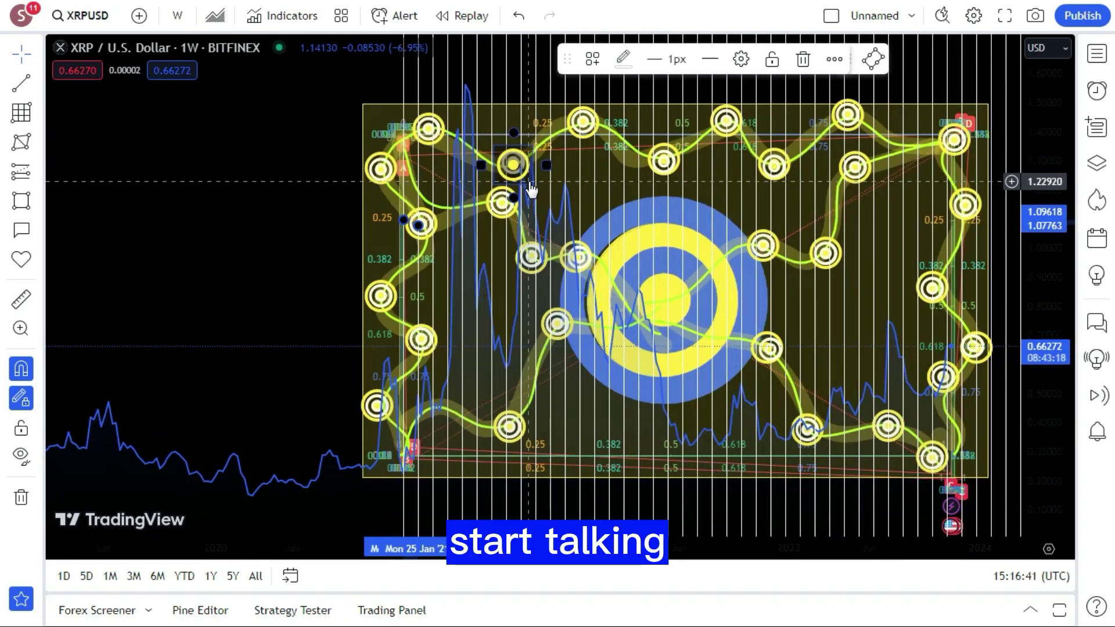
pyautogui.scroll(3, 528, 181)
pyautogui.scroll(3, 528, 181)
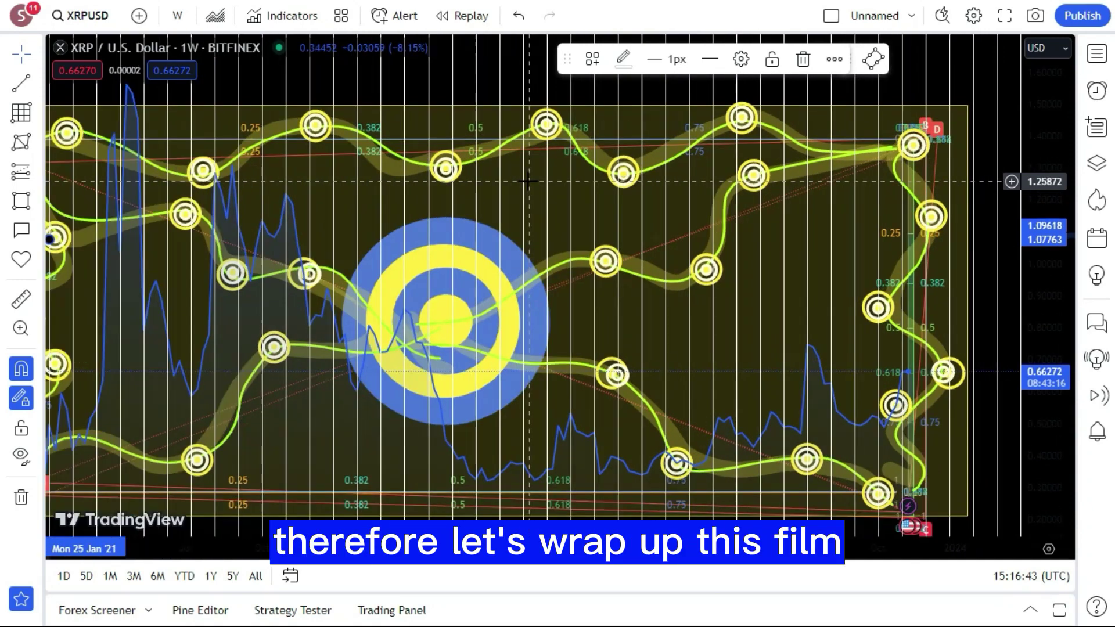
pyautogui.scroll(-2, 530, 186)
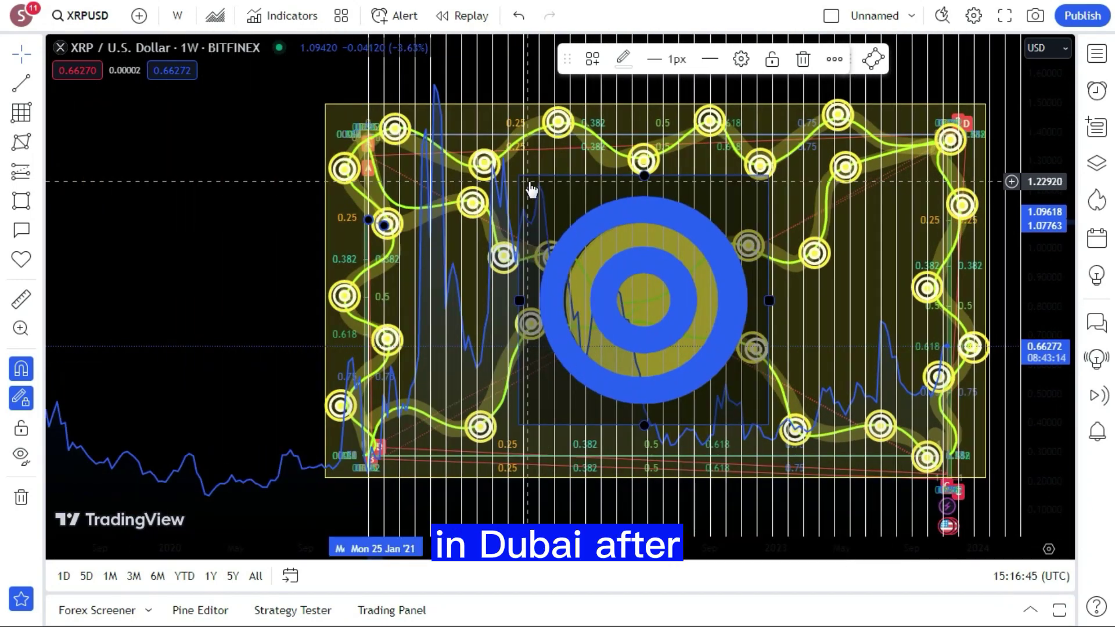
pyautogui.scroll(1, 530, 187)
pyautogui.scroll(1, 538, 184)
pyautogui.scroll(-2, 591, 166)
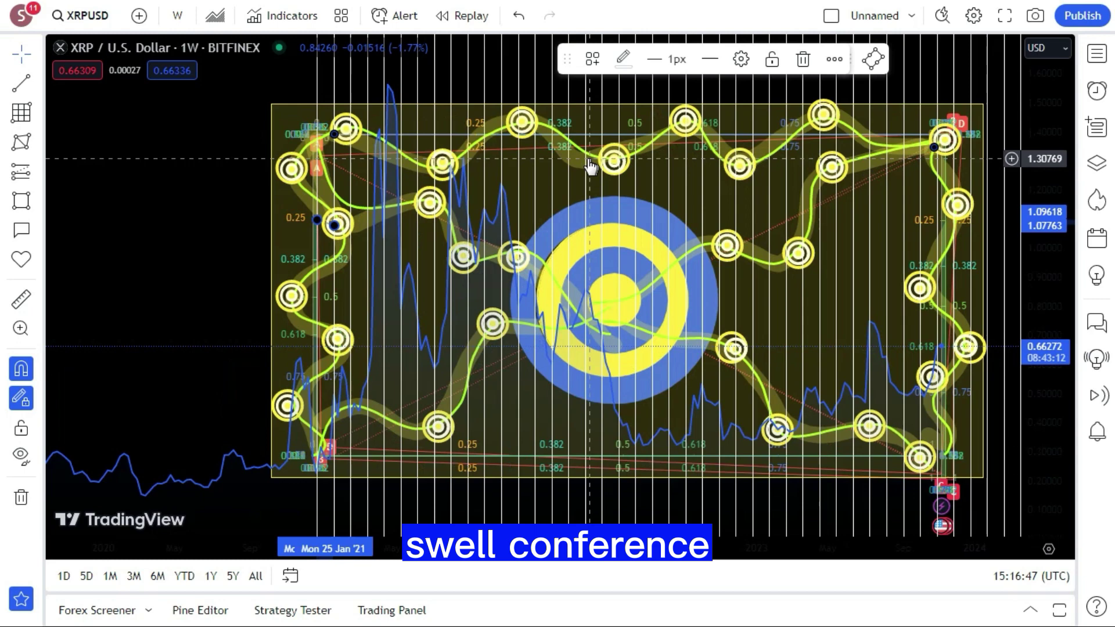
pyautogui.scroll(-3, 590, 167)
pyautogui.scroll(3, 575, 163)
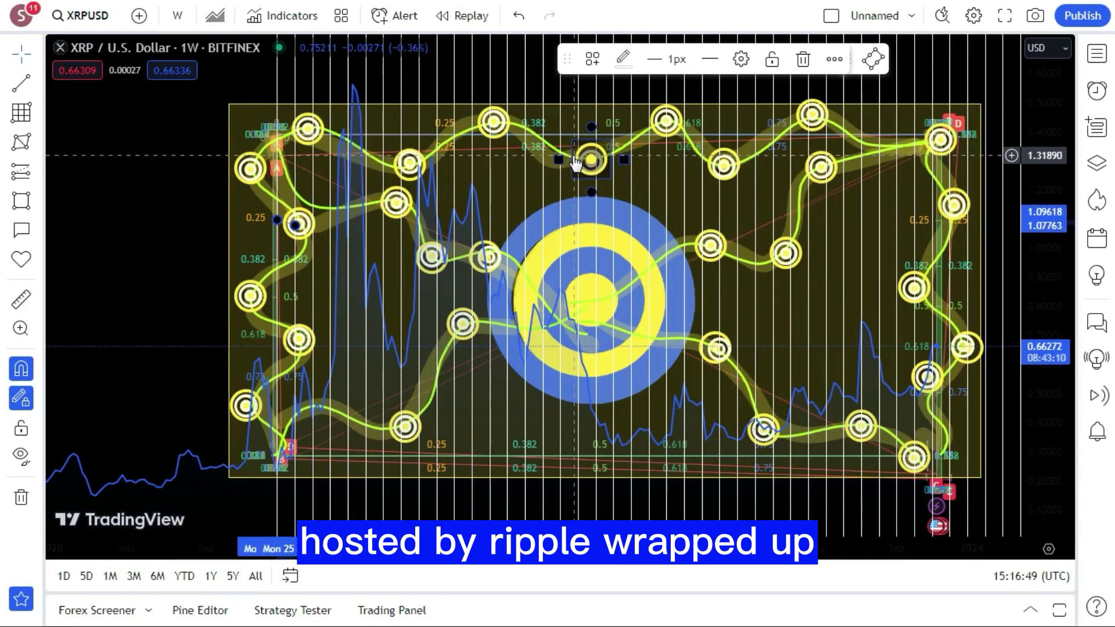
pyautogui.scroll(2, 573, 162)
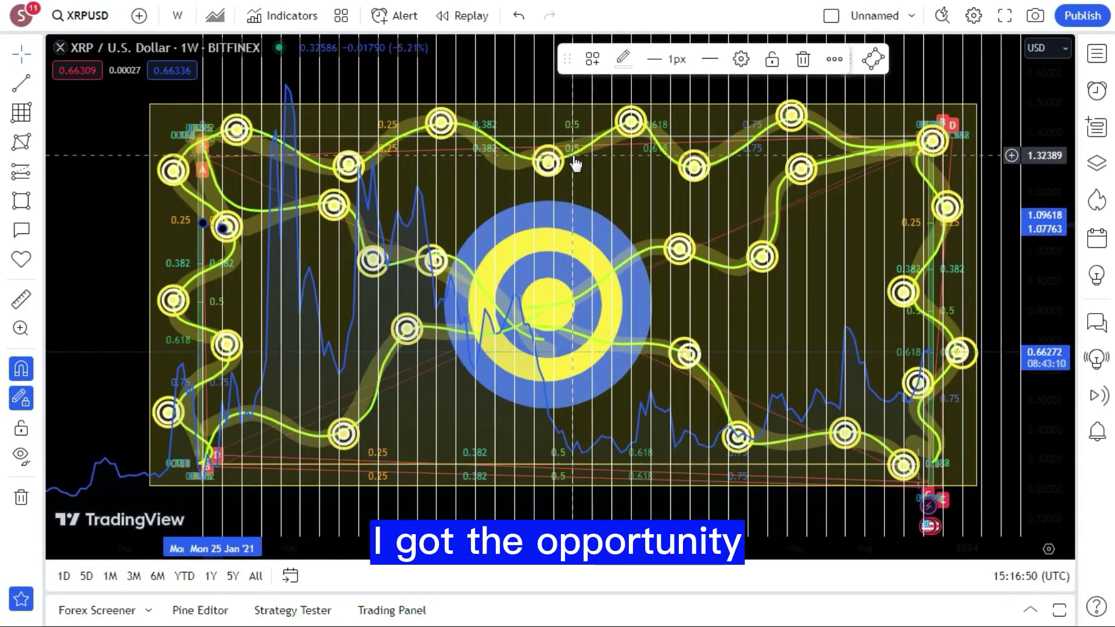
# - Draw a thin rotated-rectangle band from the grid's top-left corner to the target centre
pyautogui.click(36, 203)
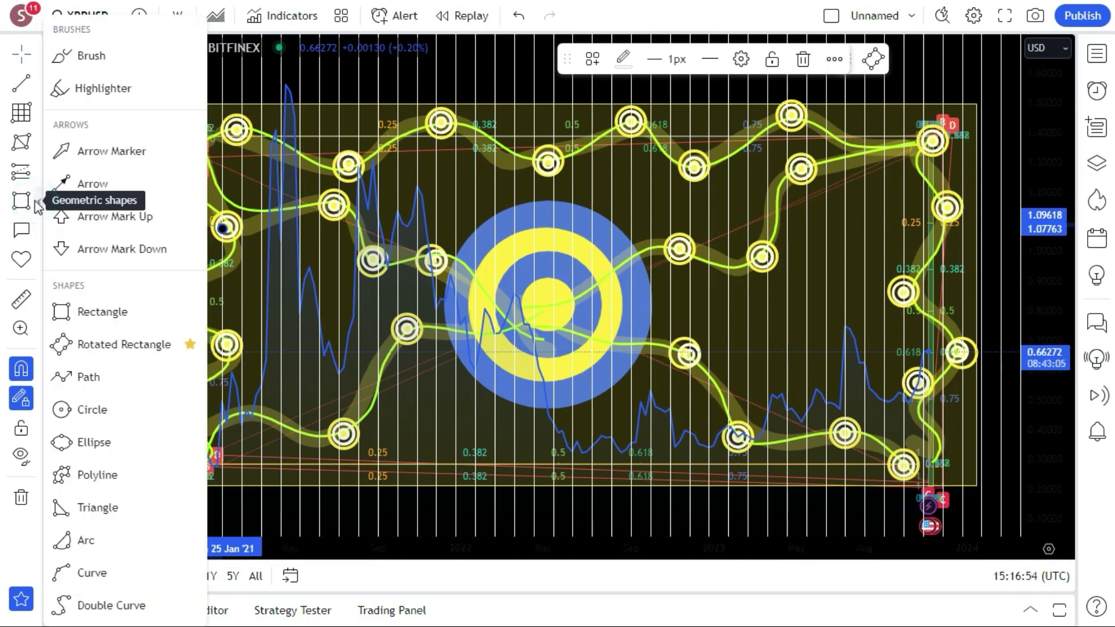
pyautogui.click(100, 344)
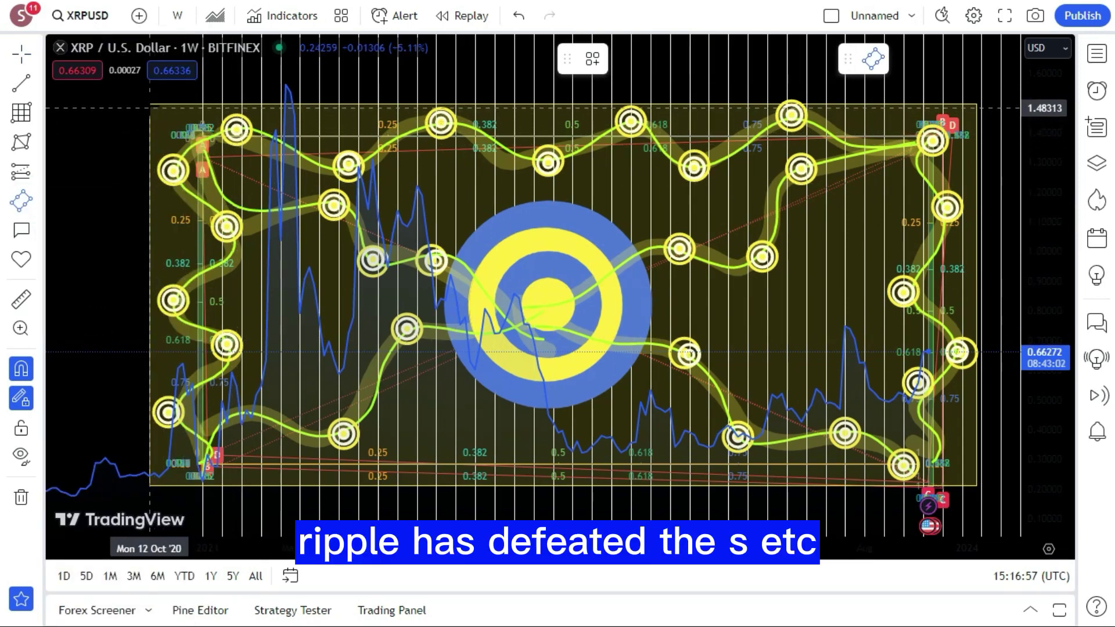
pyautogui.click(150, 106)
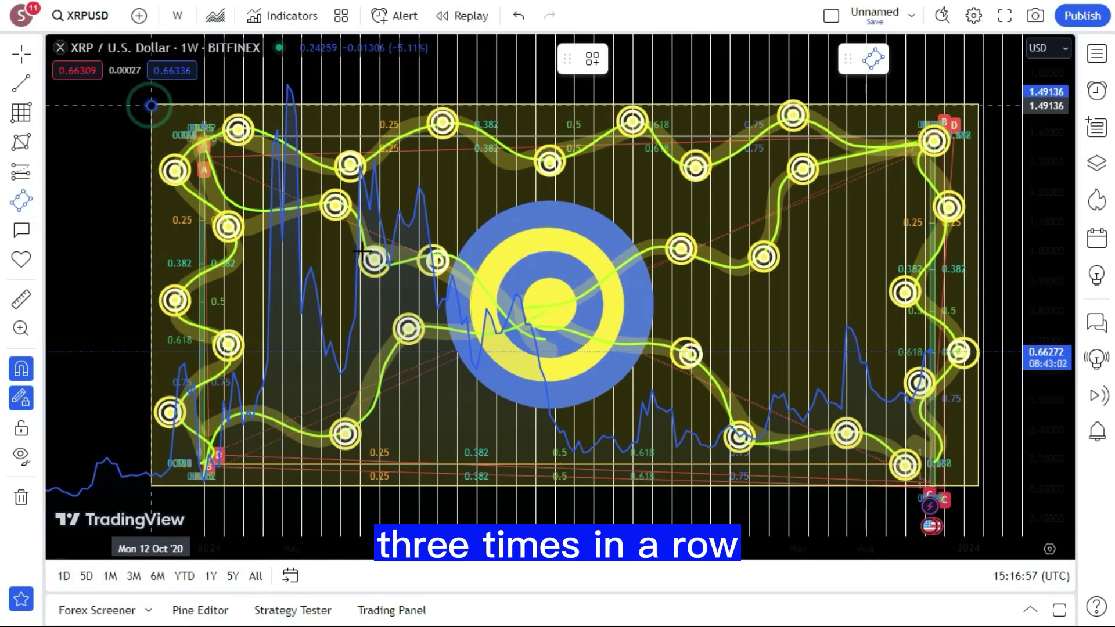
pyautogui.click(541, 314)
pyautogui.click(545, 314)
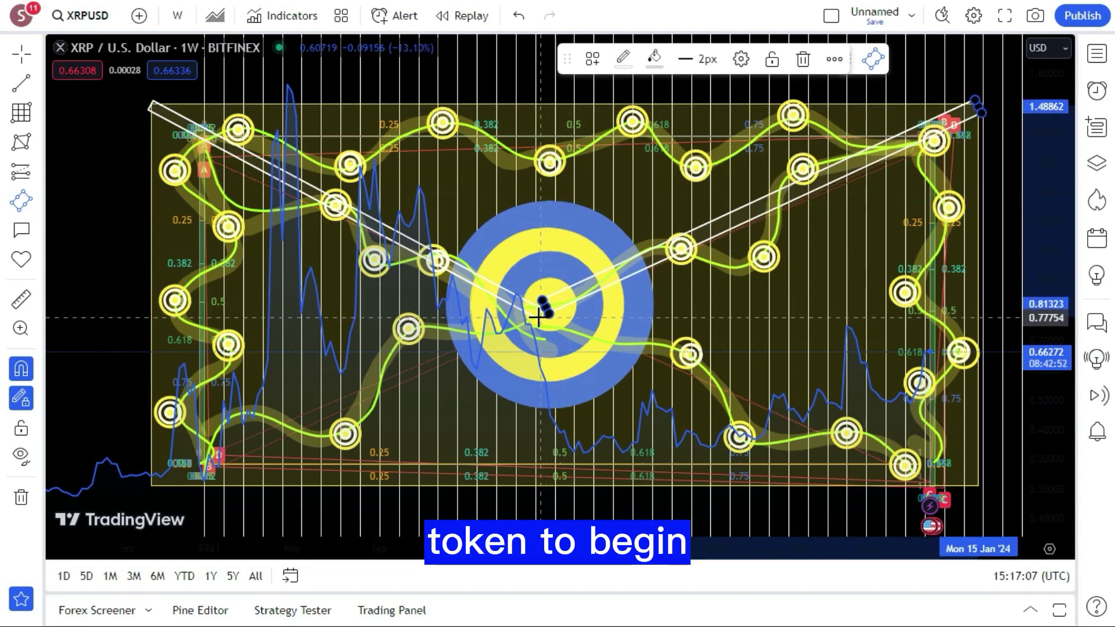
pyautogui.click(538, 315)
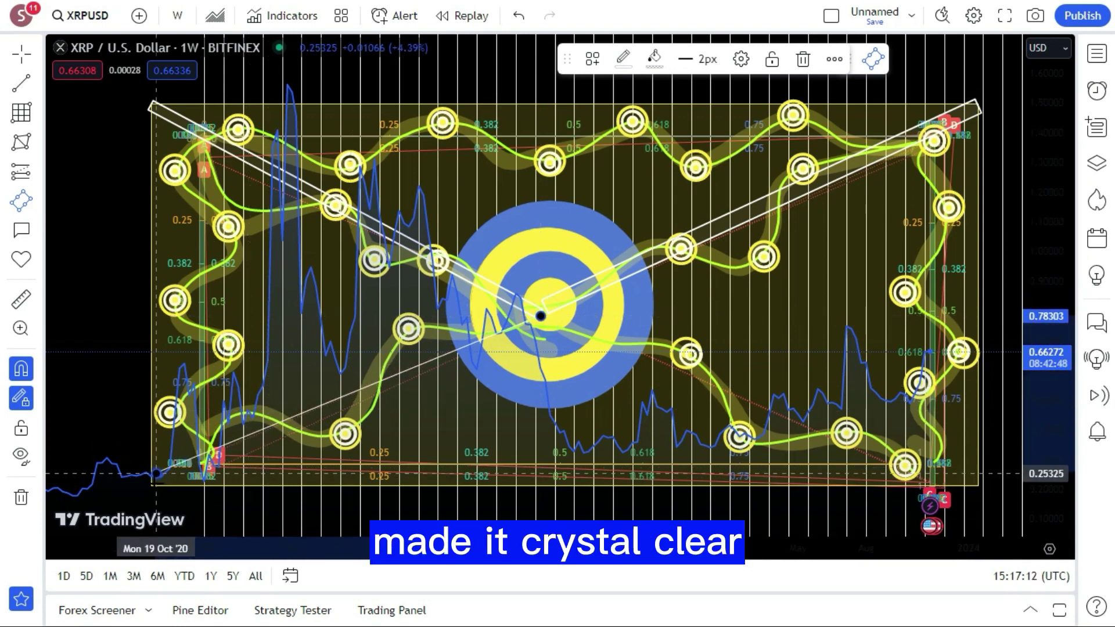
# - Add bands to the bottom-left and bottom-right corners, fine-tuning the last endpoint at the centre
pyautogui.click(154, 475)
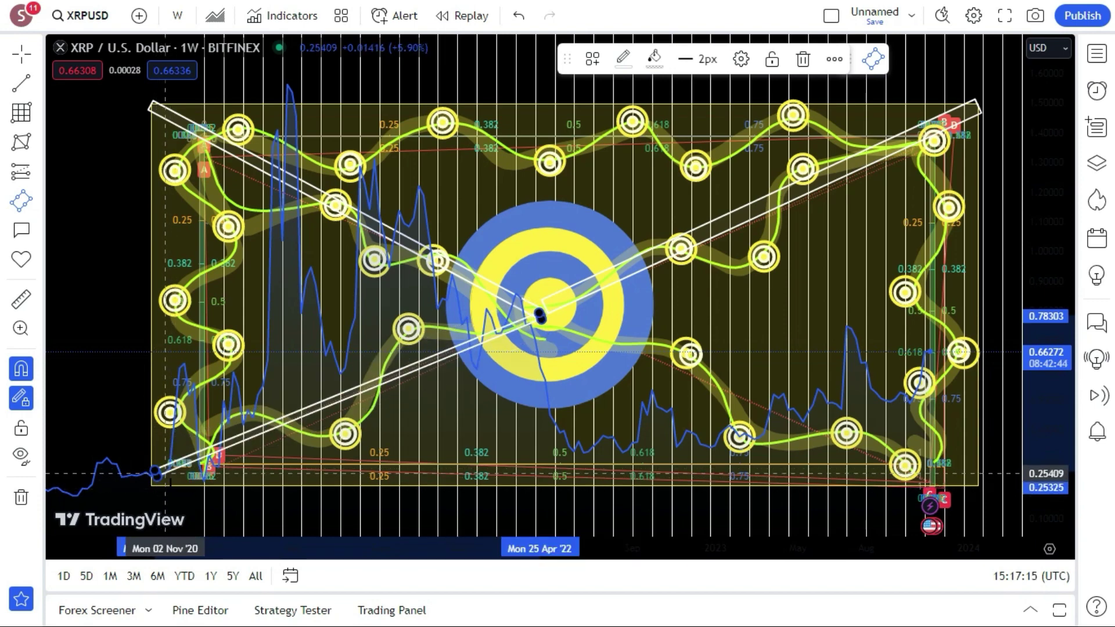
pyautogui.click(170, 487)
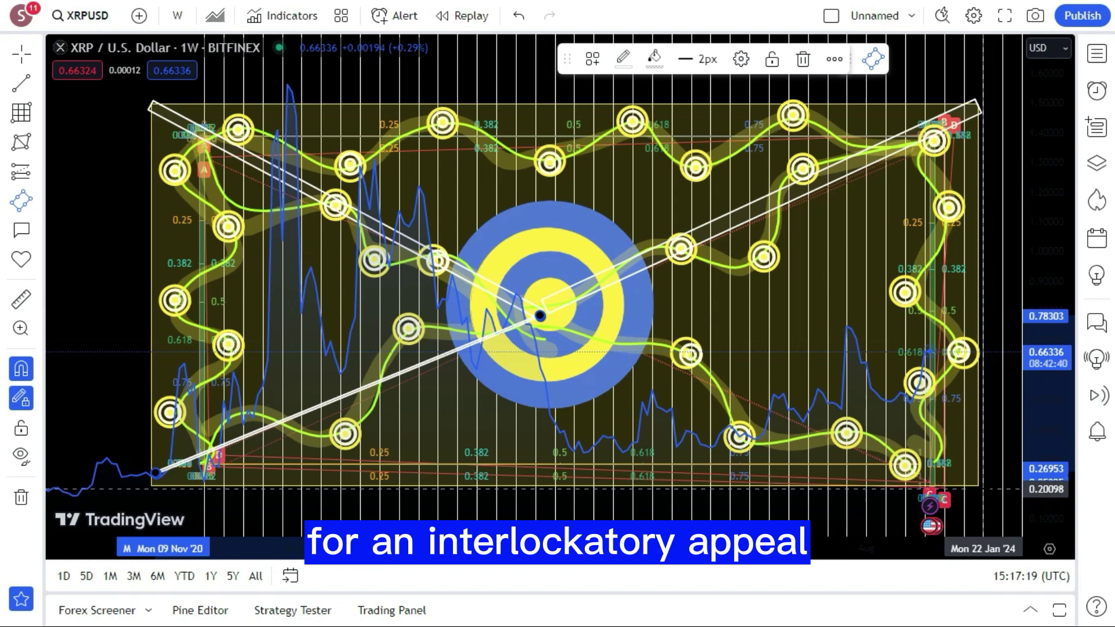
pyautogui.click(980, 488)
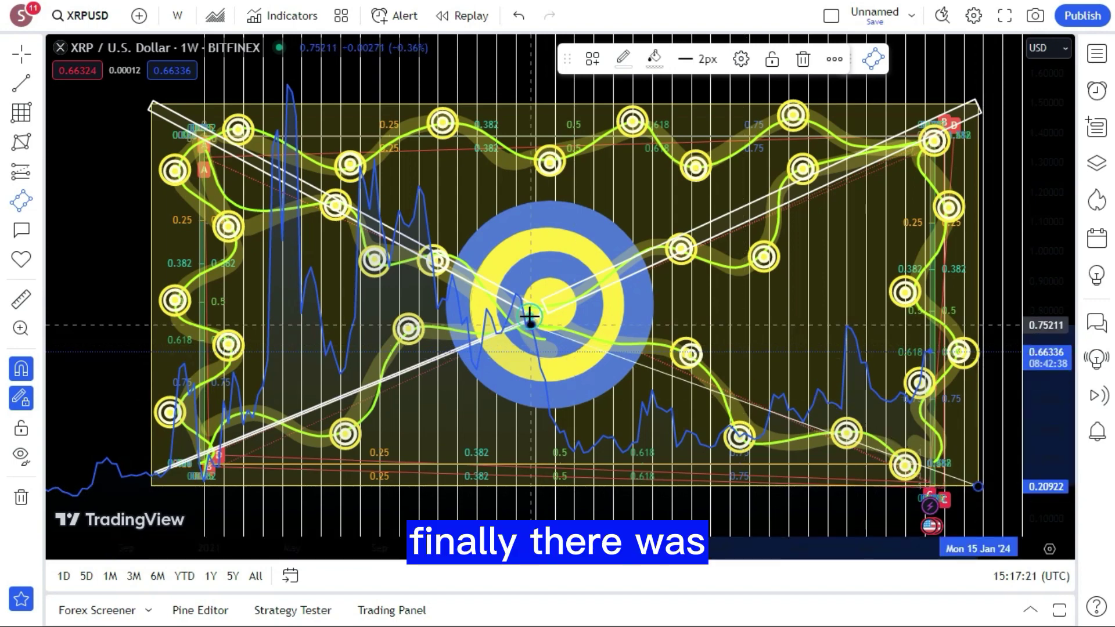
pyautogui.moveTo(529, 316); pyautogui.dragTo(534, 308)
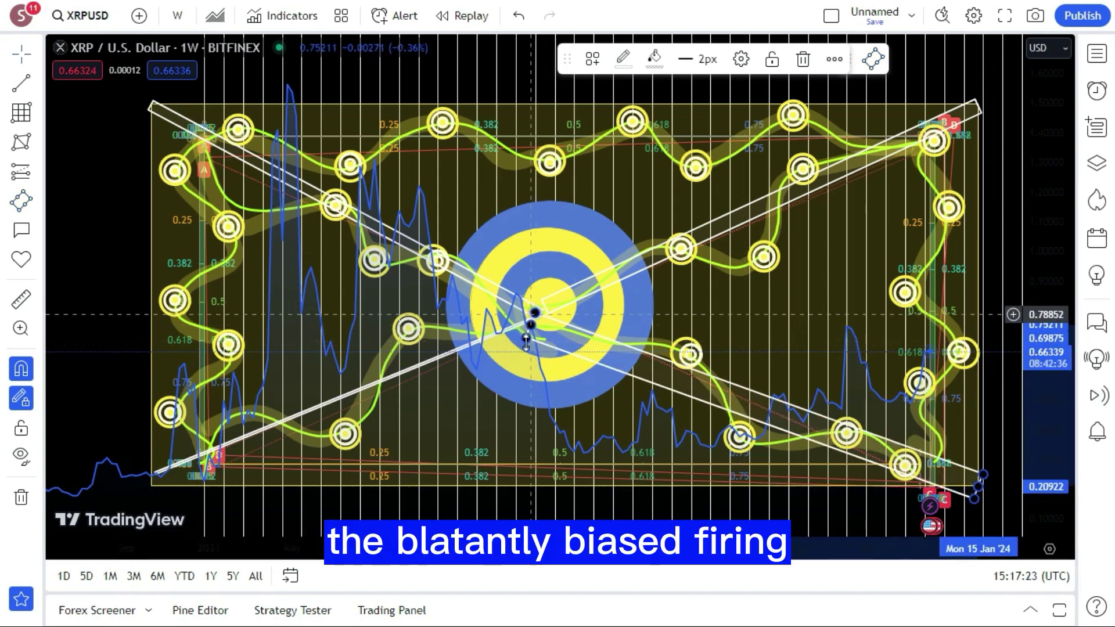
pyautogui.moveTo(525, 341); pyautogui.dragTo(526, 331)
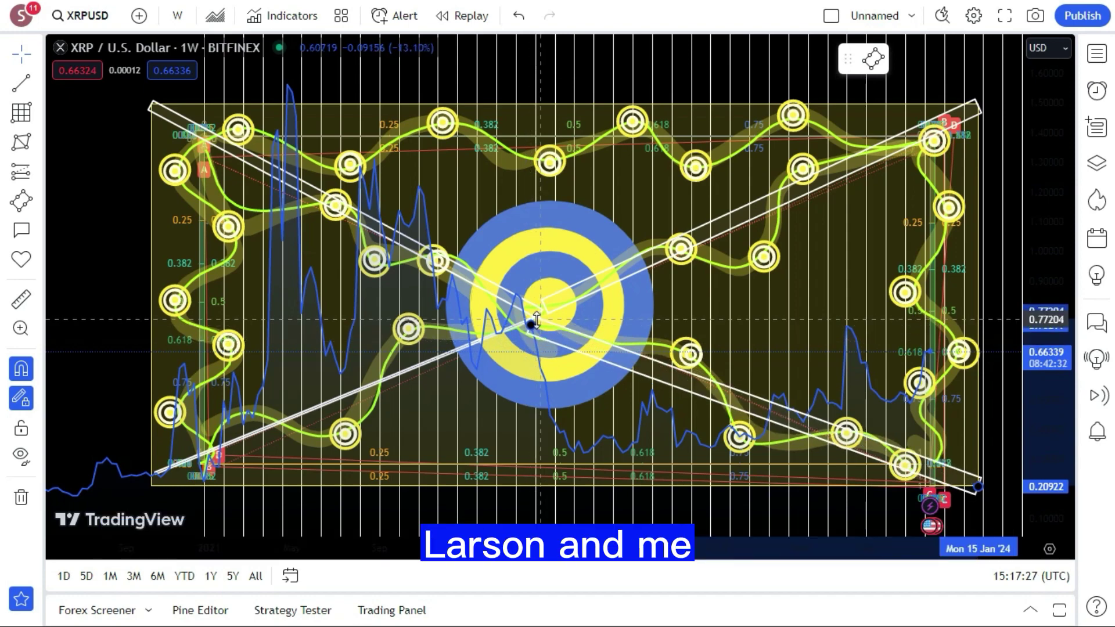
pyautogui.moveTo(536, 319); pyautogui.dragTo(533, 323)
pyautogui.click(534, 329)
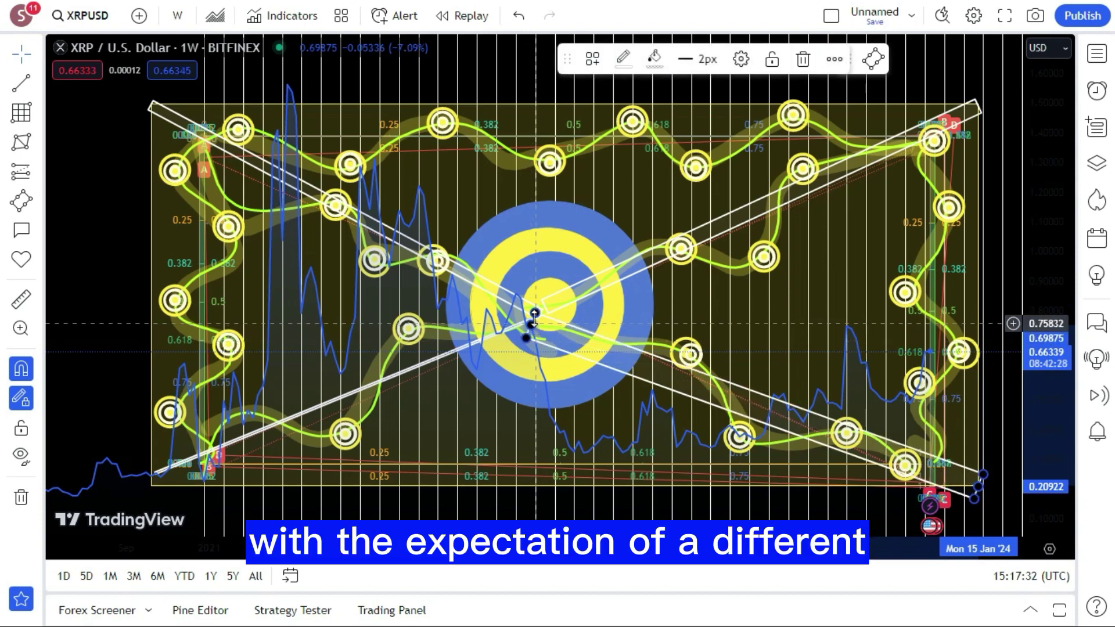
pyautogui.rightClick(534, 325)
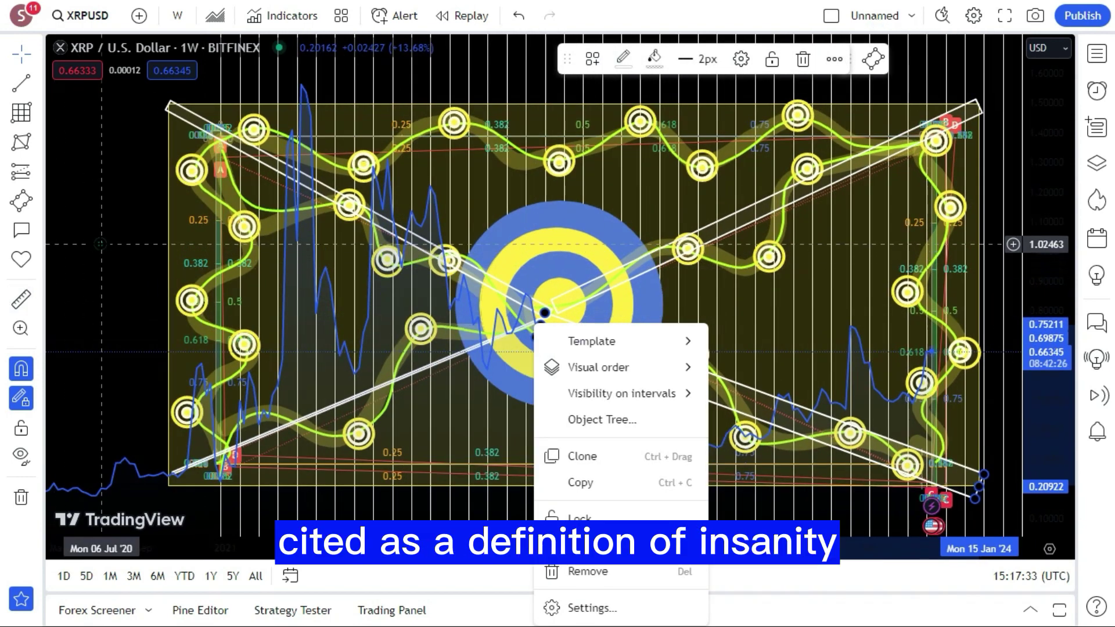
pyautogui.click(245, 227)
pyautogui.scroll(-3, 264, 241)
pyautogui.scroll(2, 266, 244)
pyautogui.scroll(2, 266, 244)
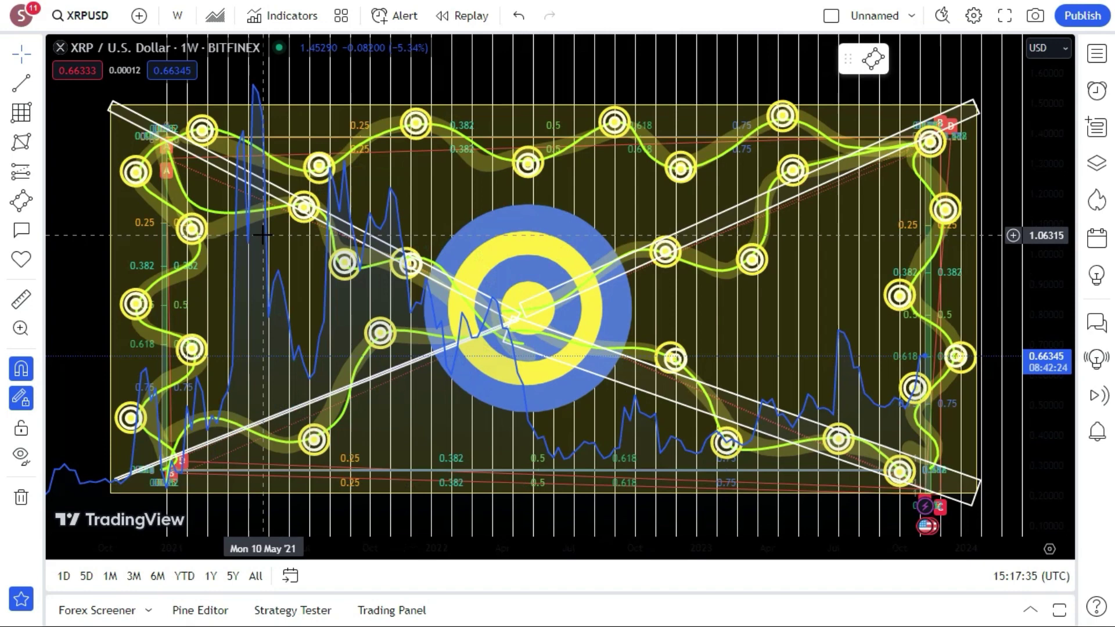
pyautogui.scroll(-3, 250, 239)
pyautogui.scroll(2, 233, 236)
pyautogui.scroll(3, 227, 235)
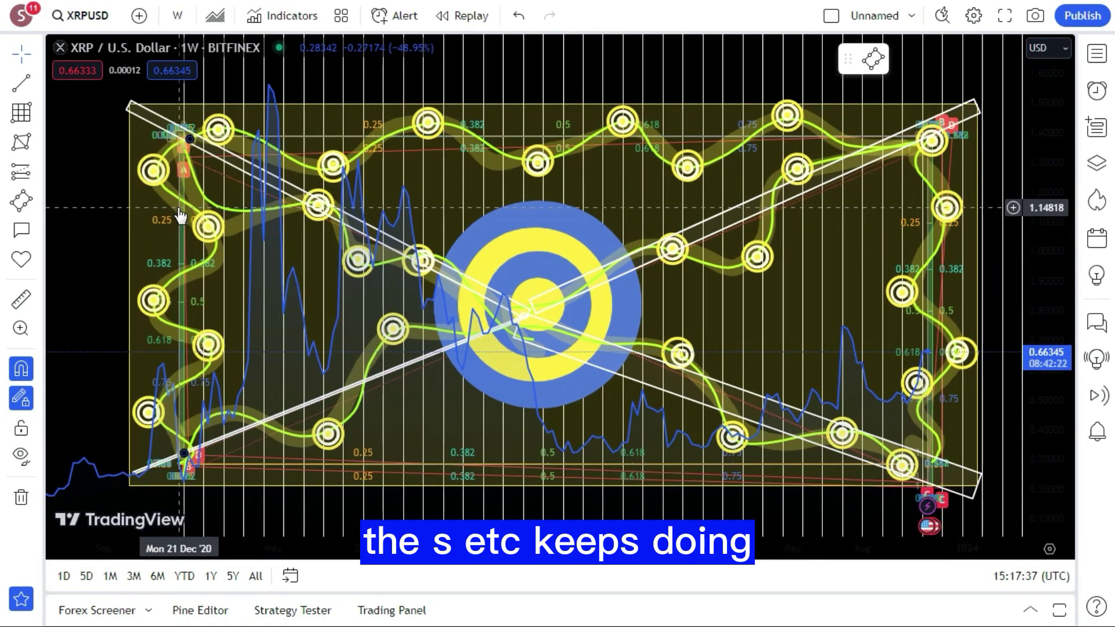
pyautogui.scroll(-4, 198, 221)
pyautogui.scroll(3, 179, 206)
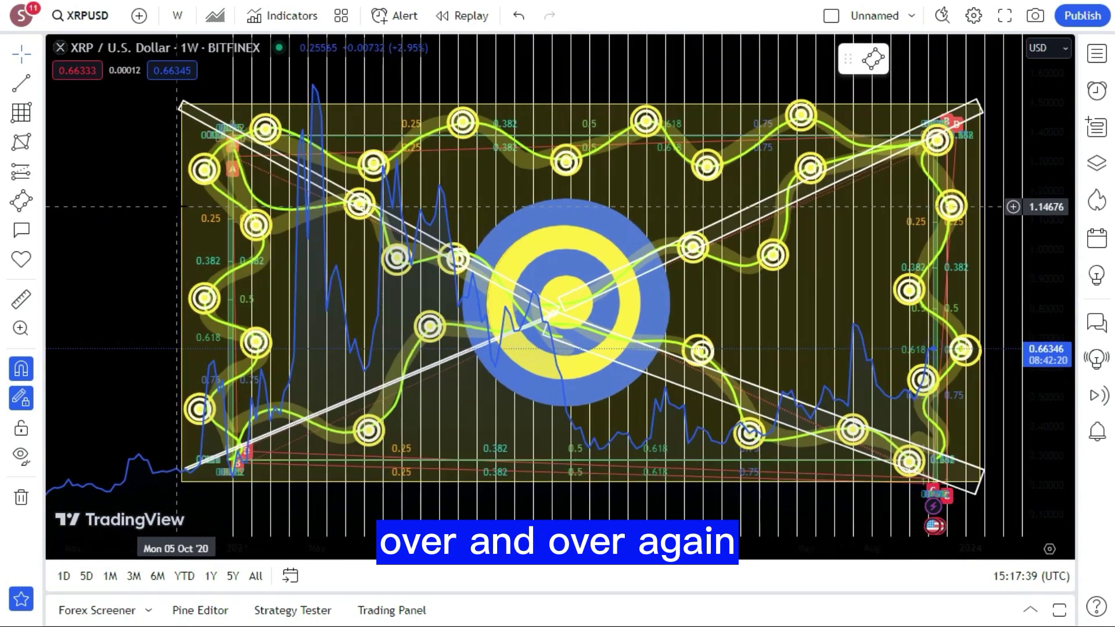
pyautogui.scroll(-3, 503, 334)
pyautogui.scroll(3, 503, 335)
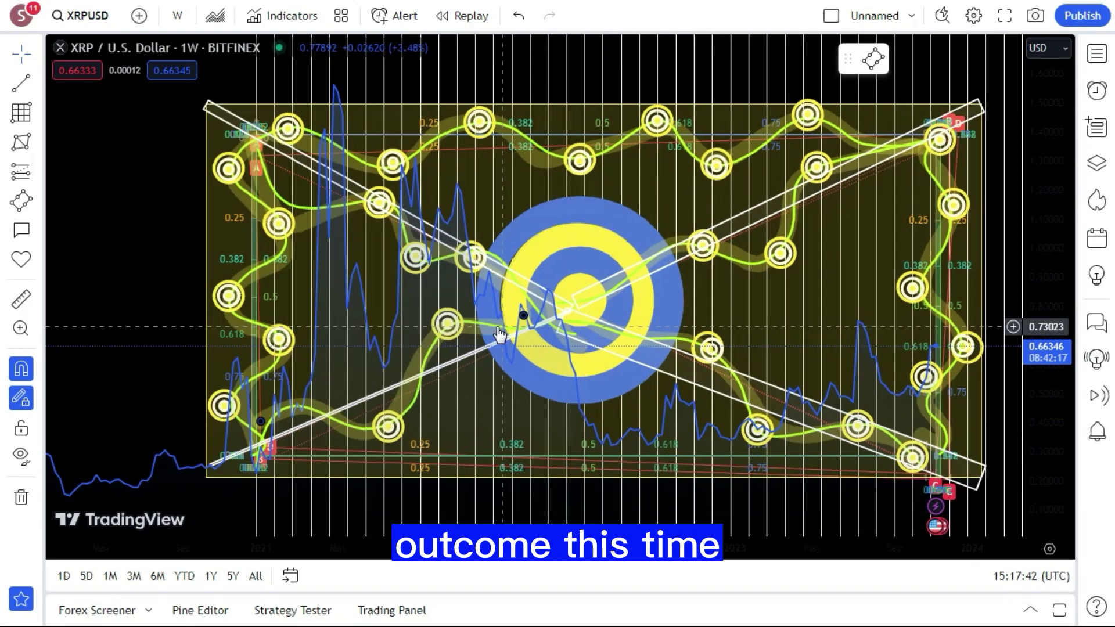
# - Place an enlarged magenta up-arrow icon on the target's centre
pyautogui.click(24, 260)
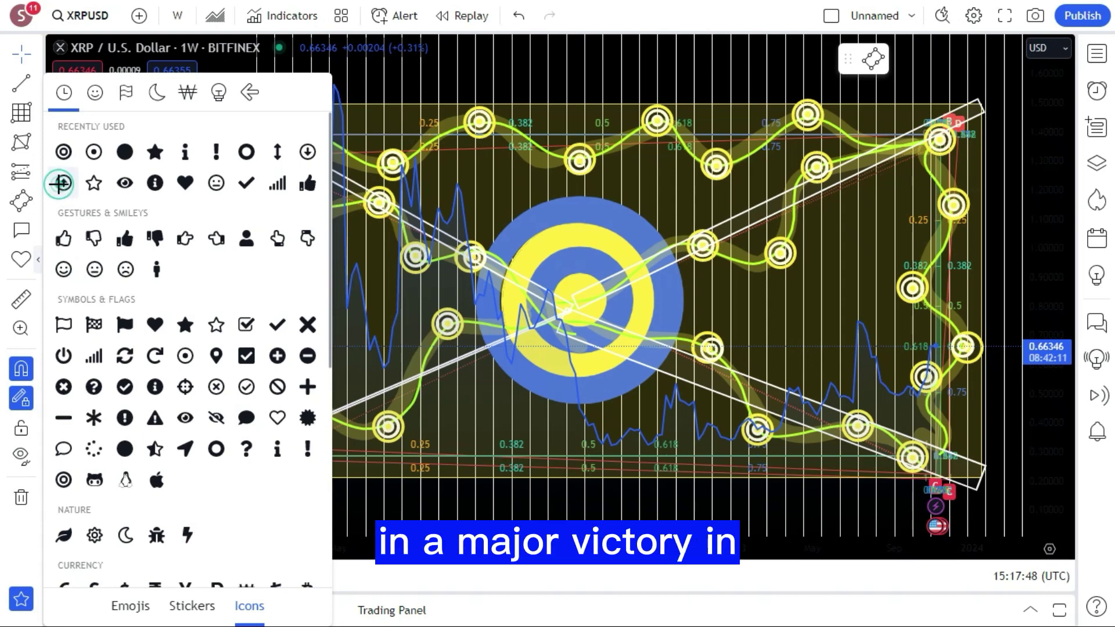
pyautogui.click(64, 182)
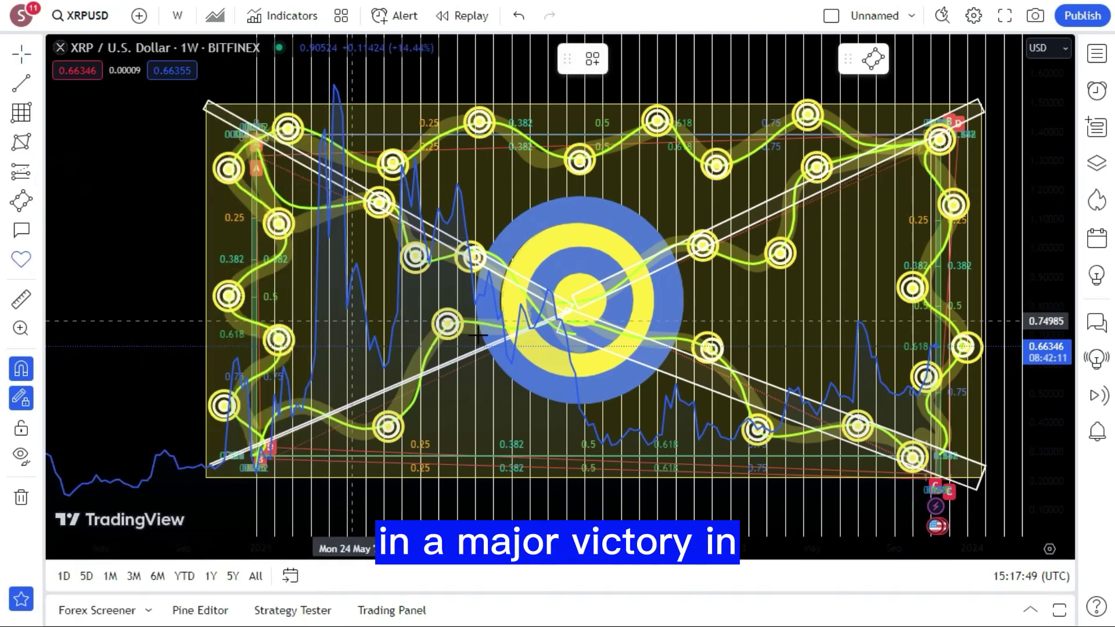
pyautogui.click(572, 307)
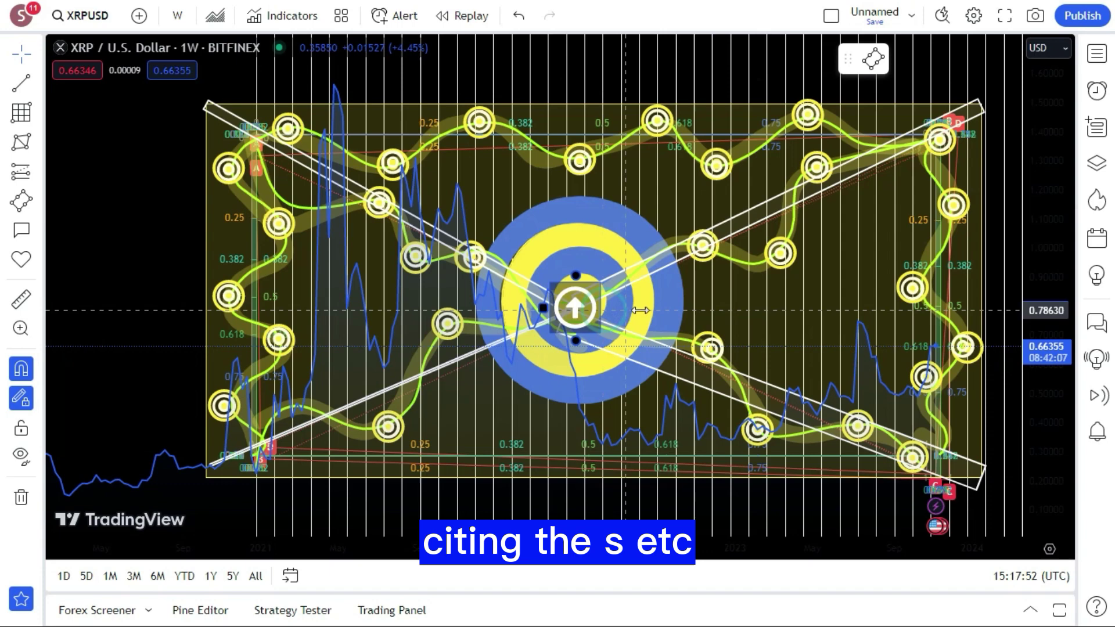
pyautogui.moveTo(640, 311); pyautogui.dragTo(663, 316)
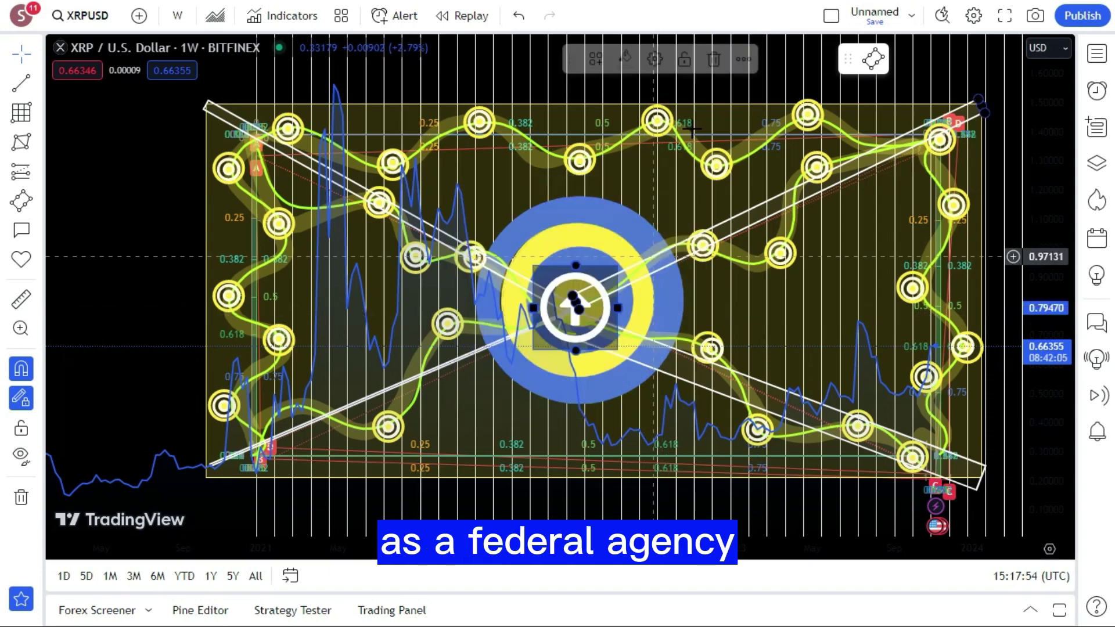
pyautogui.click(623, 55)
pyautogui.click(794, 115)
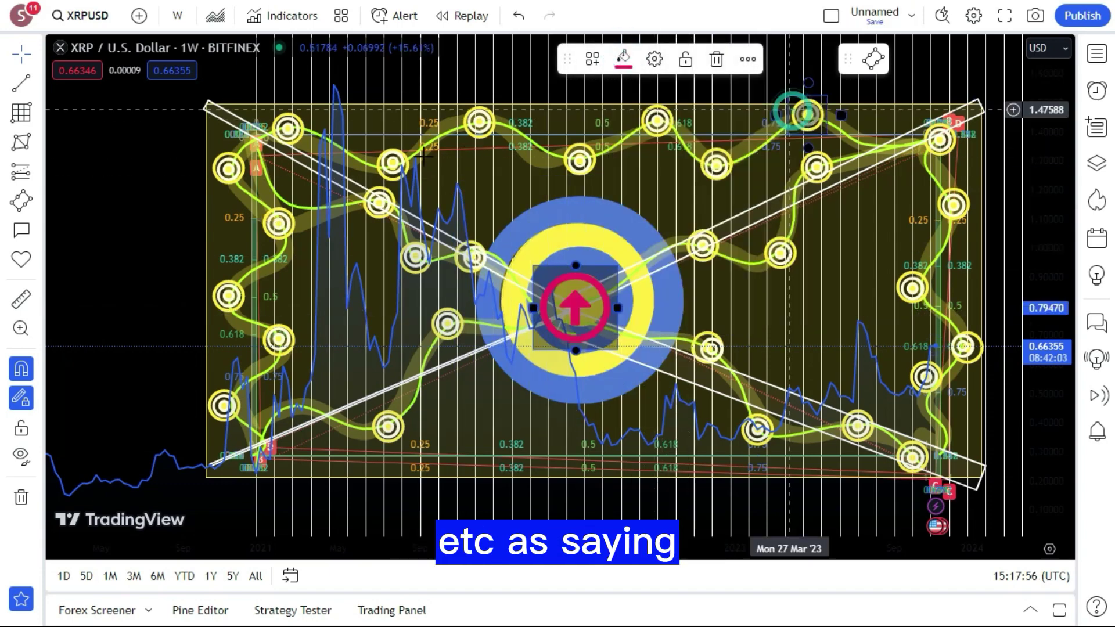
pyautogui.click(174, 204)
# - Place a small down-arrow icon at the grid's top-left corner
pyautogui.scroll(-3, 177, 206)
pyautogui.scroll(2, 177, 206)
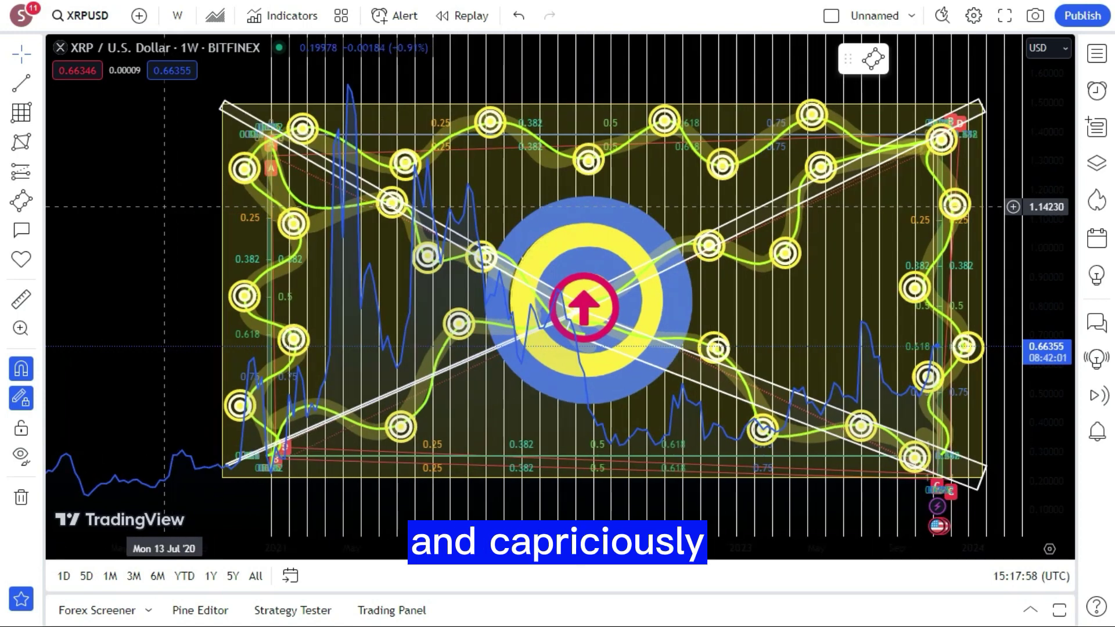
pyautogui.click(21, 259)
pyautogui.click(67, 176)
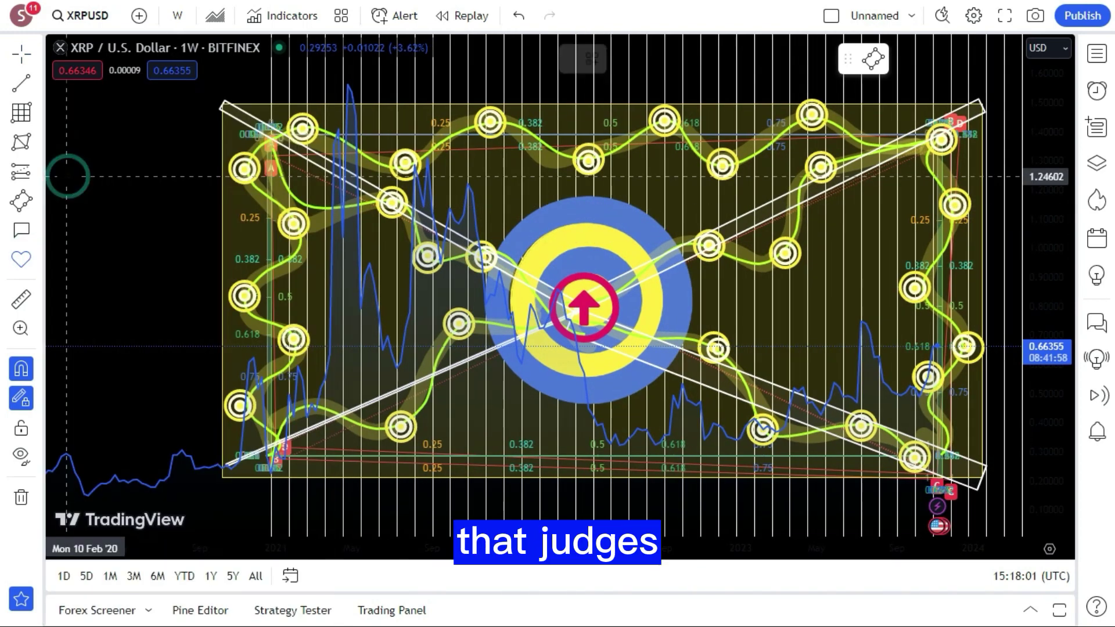
pyautogui.click(253, 123)
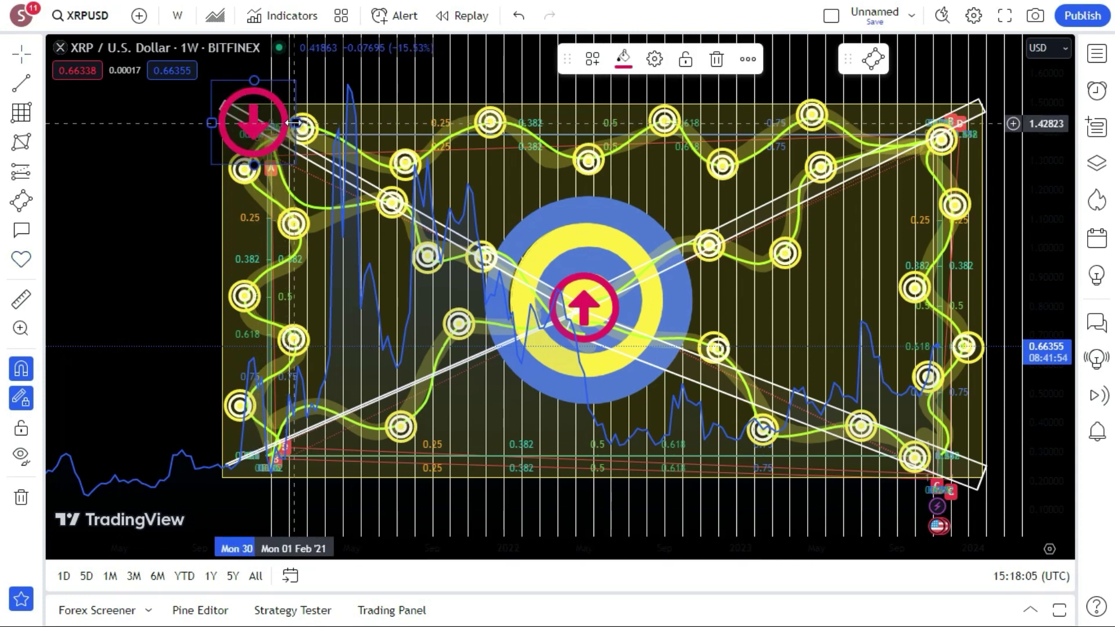
pyautogui.moveTo(296, 122)
pyautogui.mouseDown()
pyautogui.moveTo(276, 123)
pyautogui.moveTo(286, 123)
pyautogui.mouseUp()
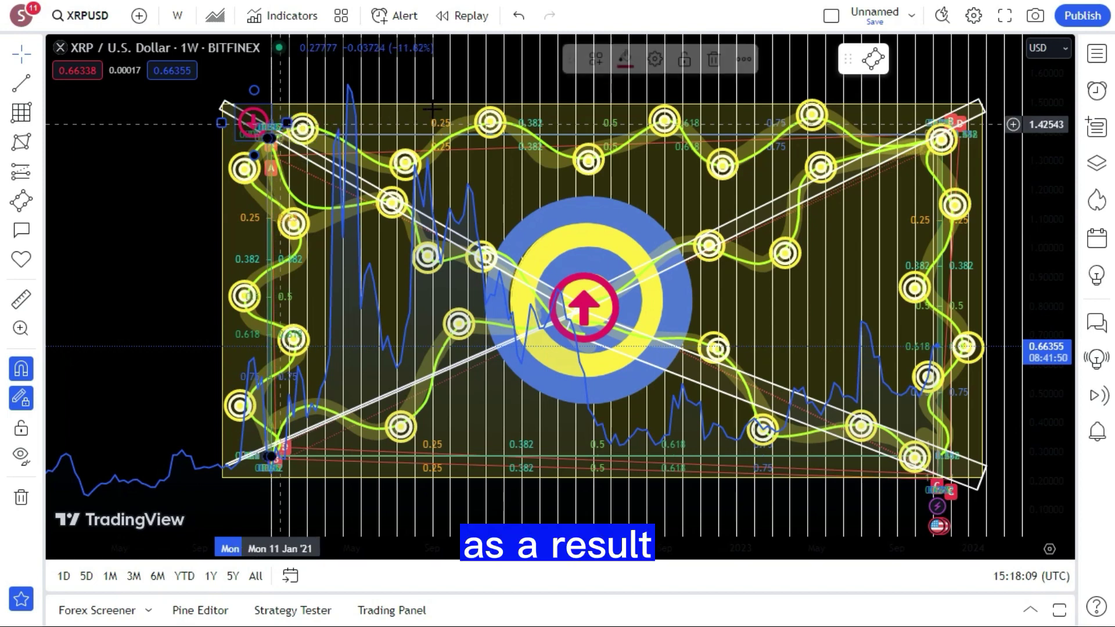
# - Make the down-arrow yellow and add four more along the X lines, nudging two into place
pyautogui.click(621, 65)
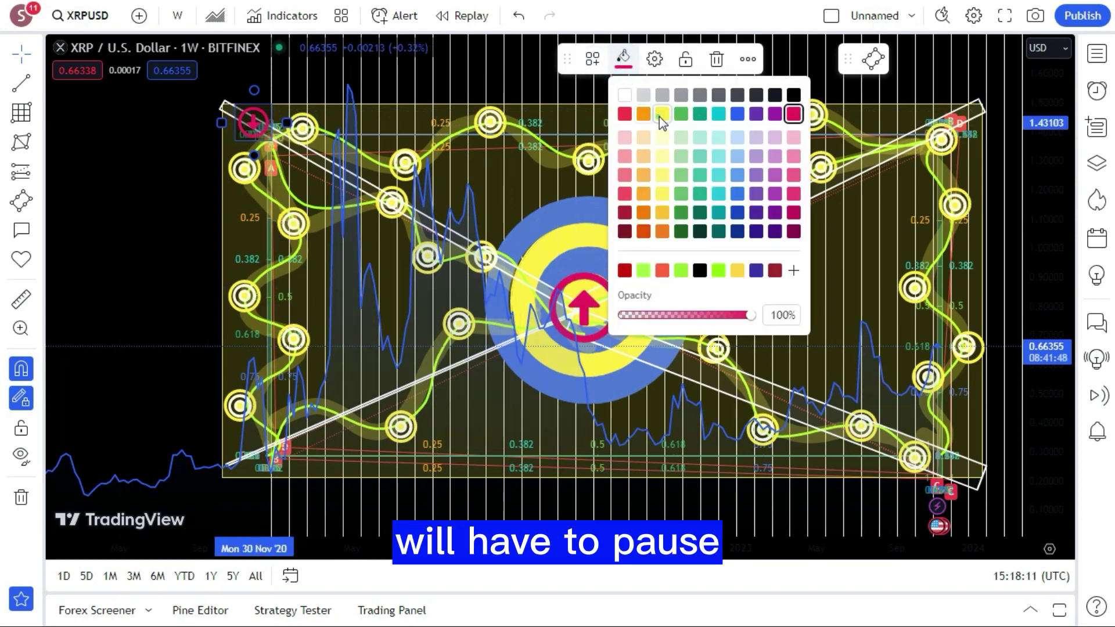
pyautogui.click(660, 117)
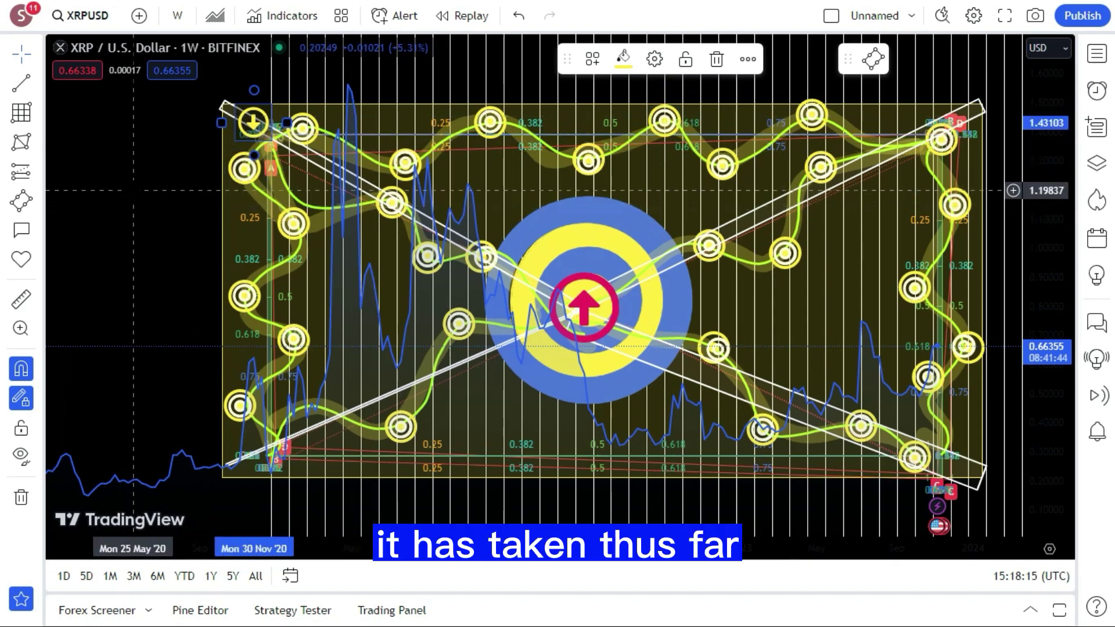
pyautogui.click(22, 259)
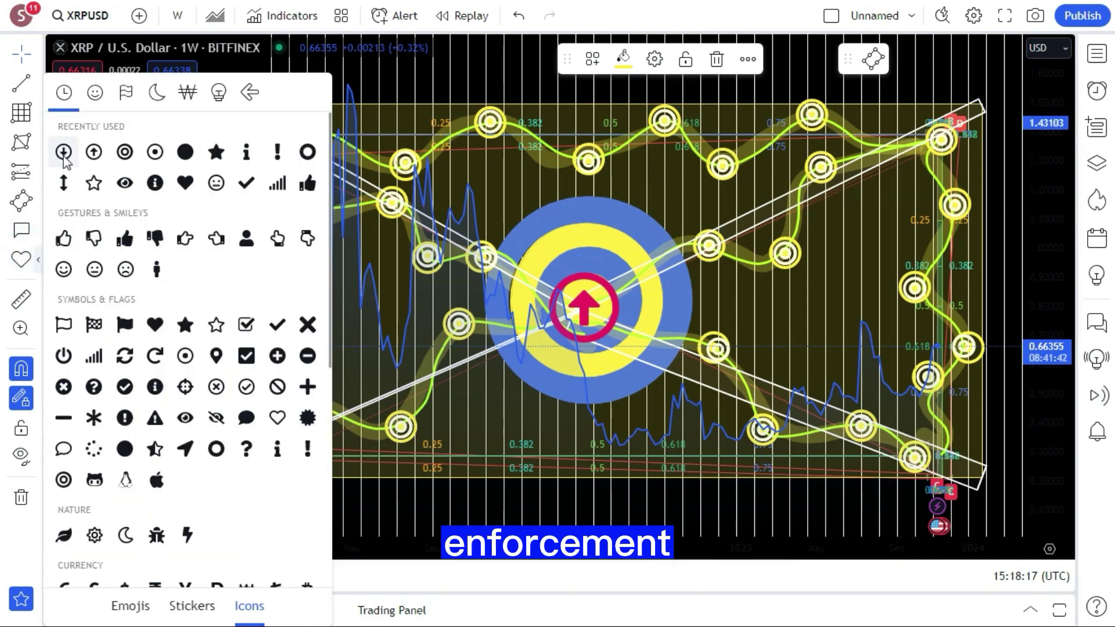
pyautogui.click(62, 154)
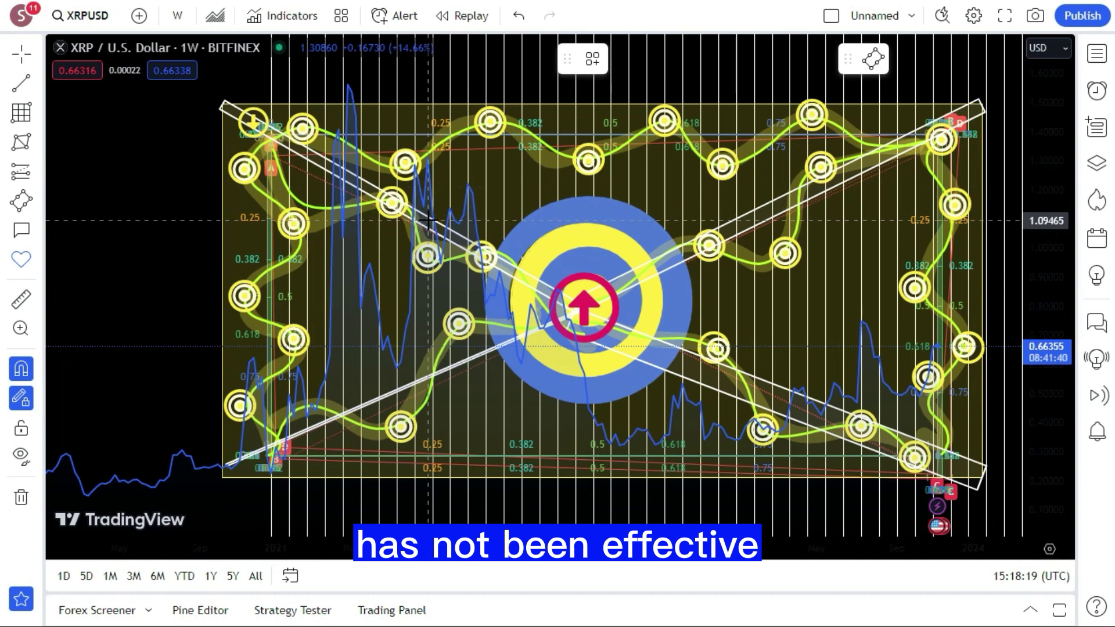
pyautogui.click(428, 221)
pyautogui.click(691, 402)
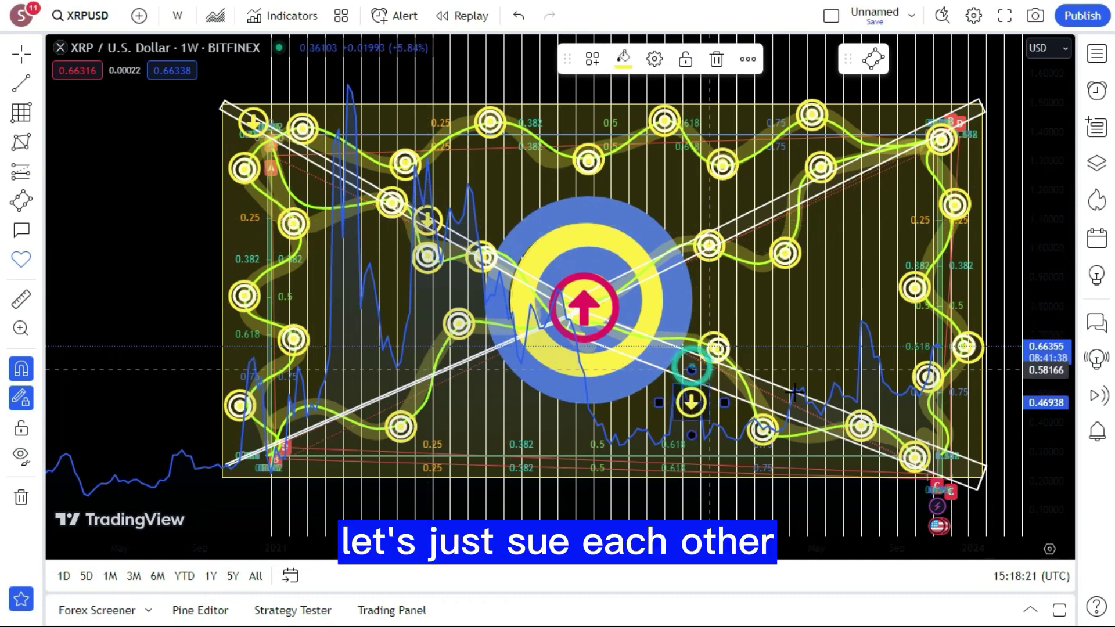
pyautogui.click(793, 391)
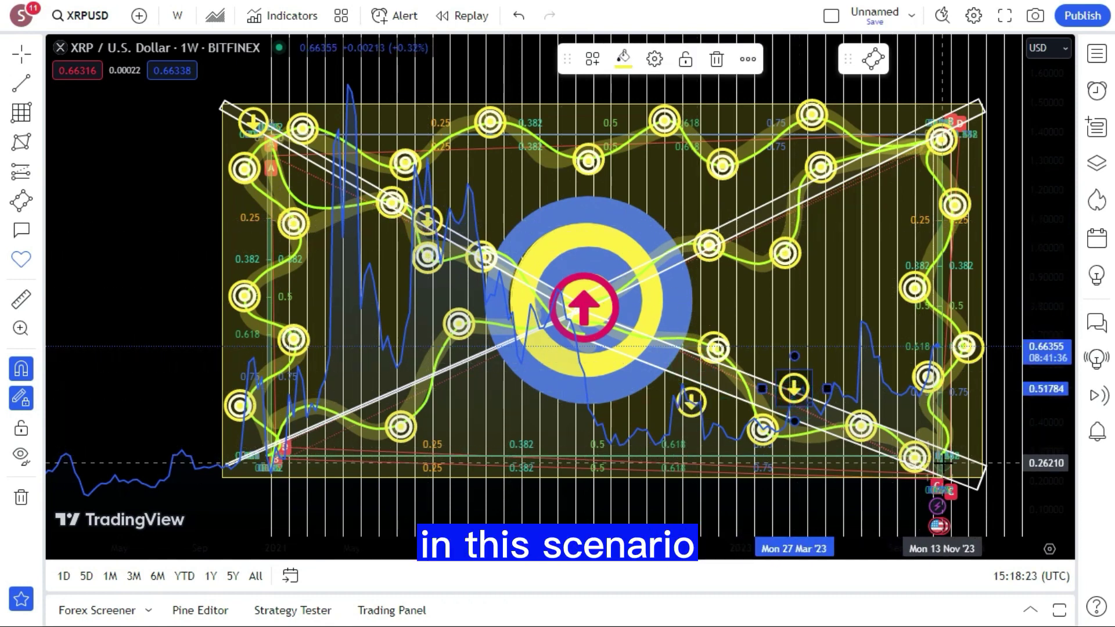
pyautogui.click(942, 463)
pyautogui.moveTo(794, 388); pyautogui.dragTo(785, 398)
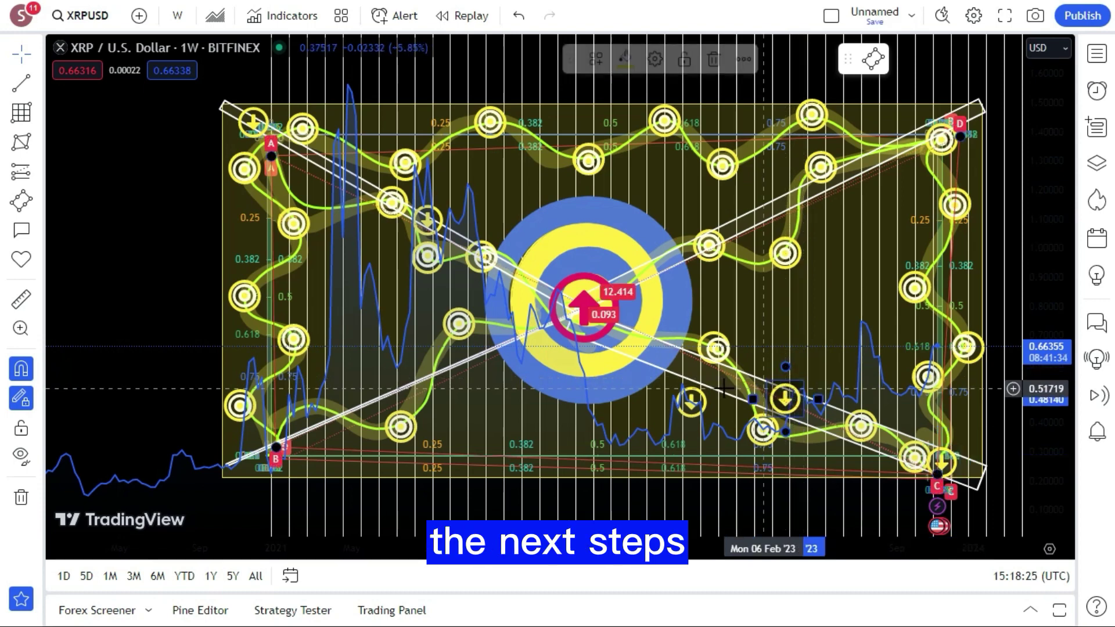
pyautogui.moveTo(691, 402)
pyautogui.mouseDown()
pyautogui.moveTo(703, 390)
pyautogui.moveTo(692, 367)
pyautogui.mouseUp()
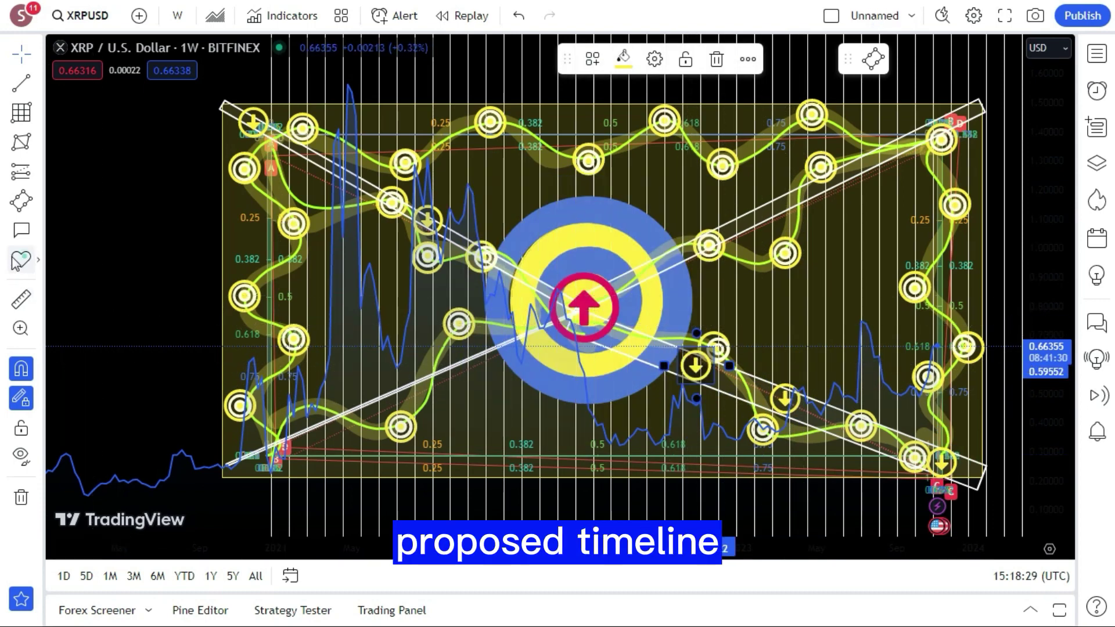
# - Add three more down-arrows along the upper-right part of the X lines
pyautogui.click(19, 261)
pyautogui.click(64, 152)
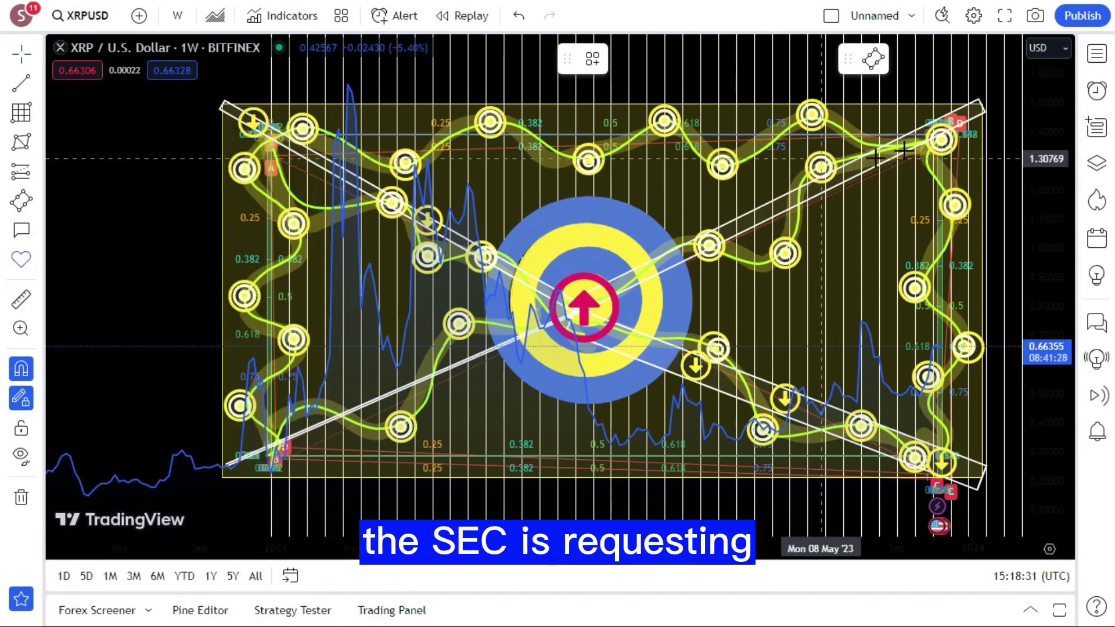
pyautogui.click(917, 137)
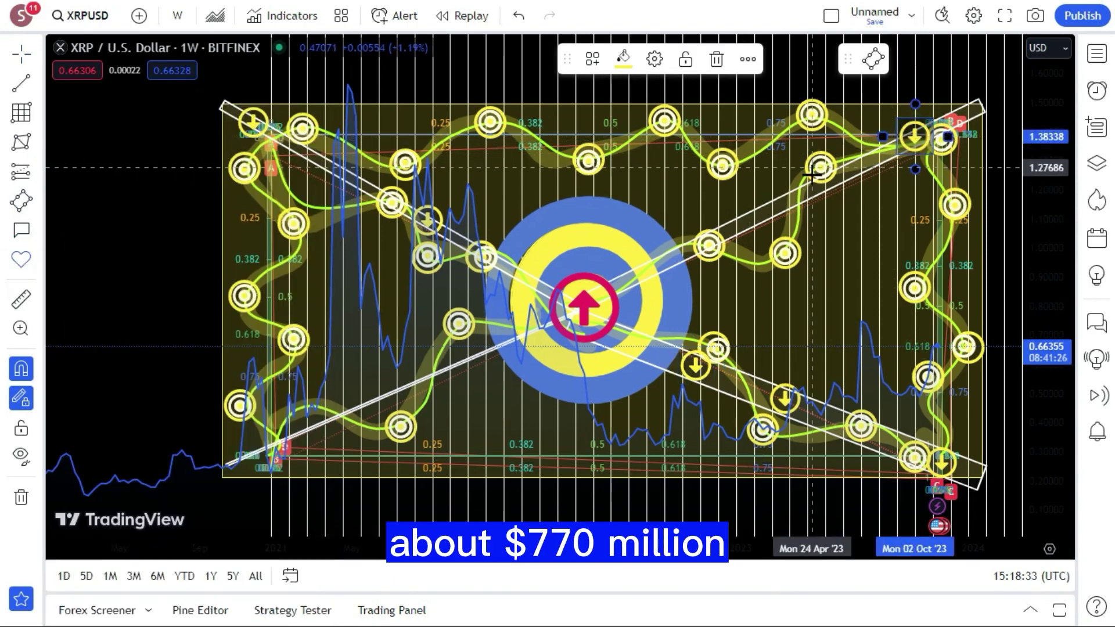
pyautogui.click(803, 192)
pyautogui.click(701, 238)
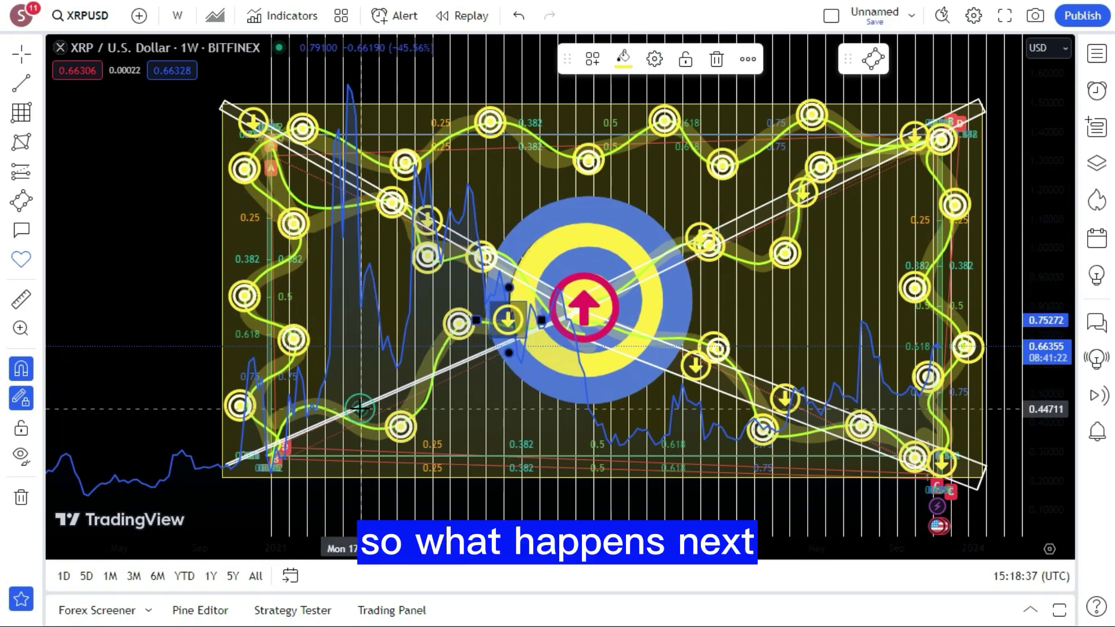
# - Place six yellow up-arrows along both X lines, from upper left to the bottom-left start
pyautogui.click(21, 259)
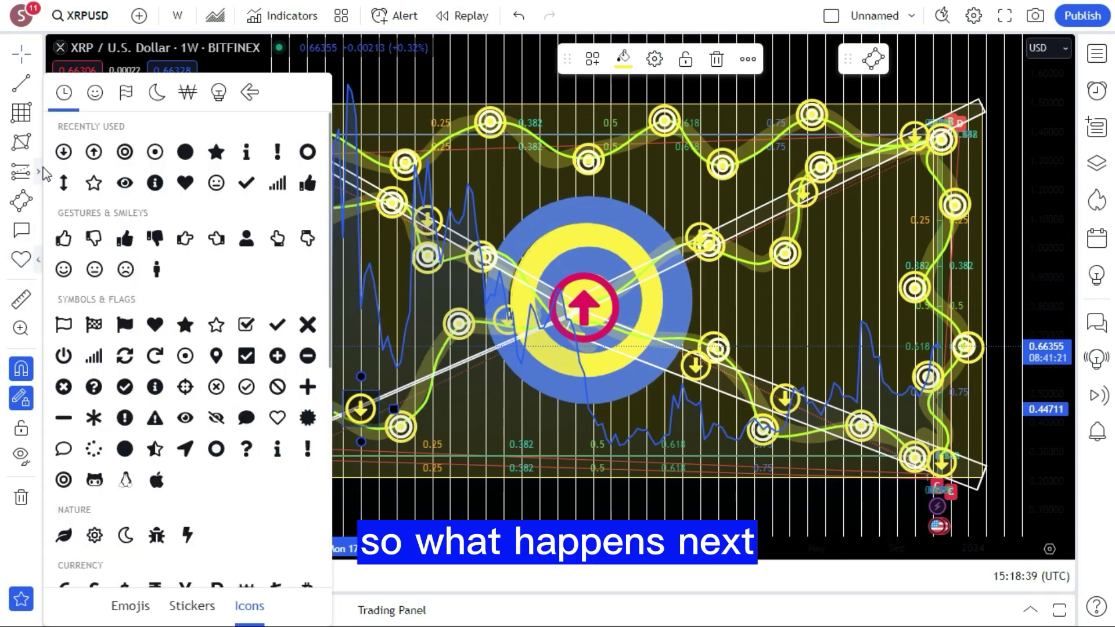
pyautogui.click(88, 155)
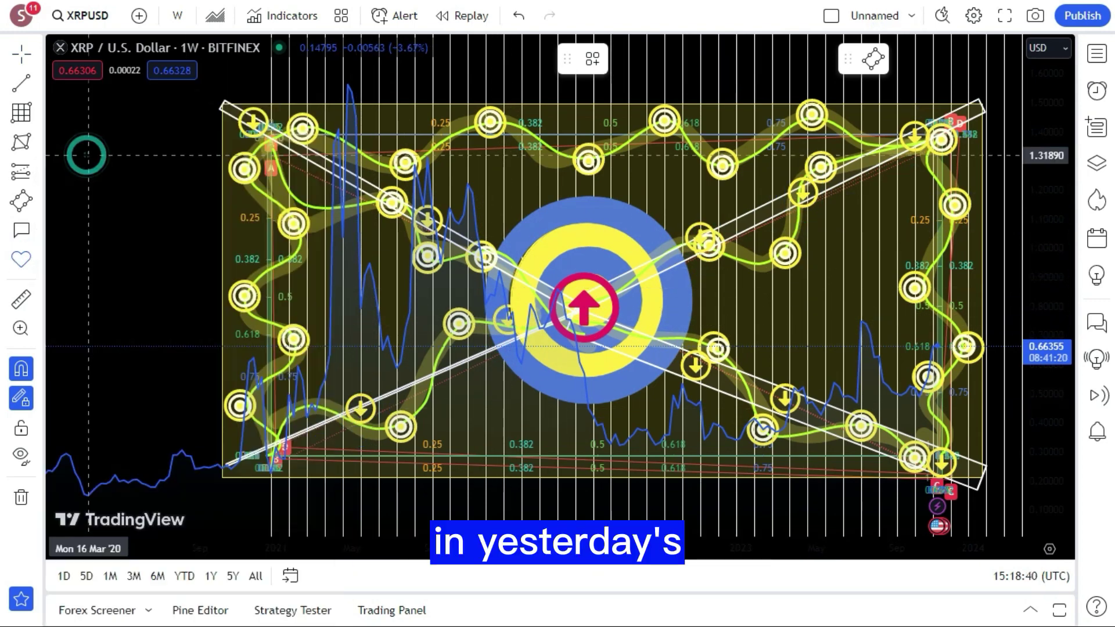
pyautogui.click(324, 164)
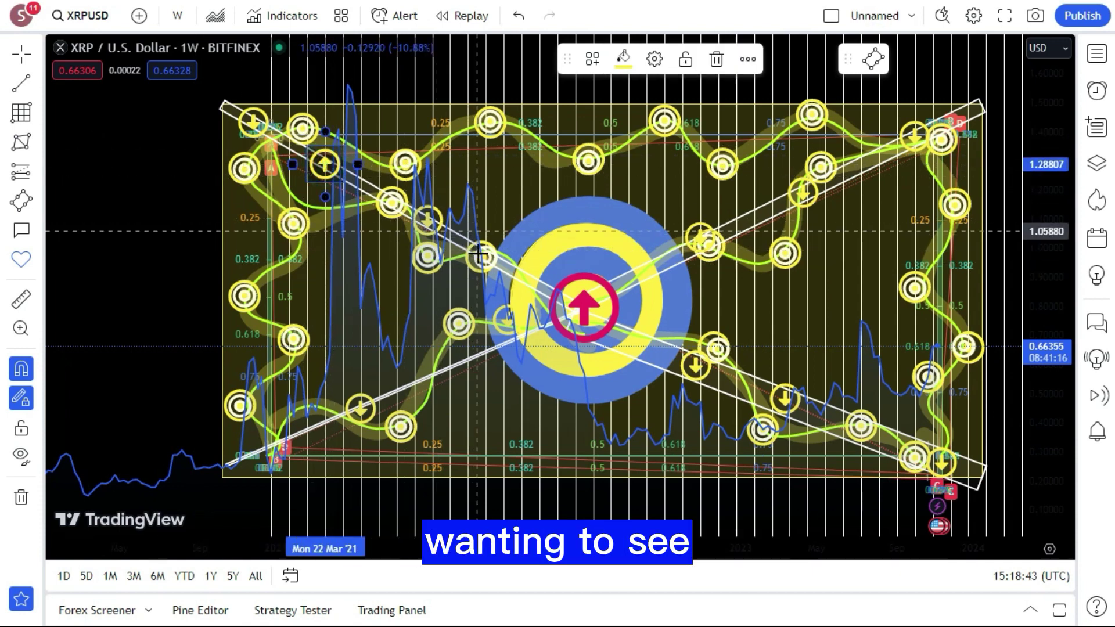
pyautogui.click(476, 231)
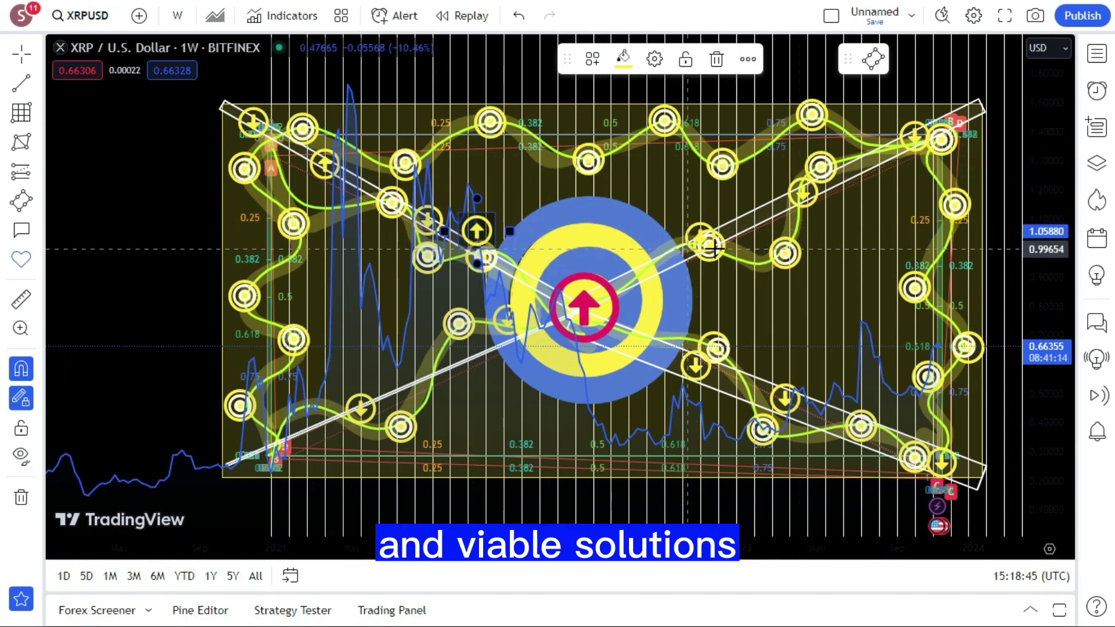
pyautogui.click(744, 222)
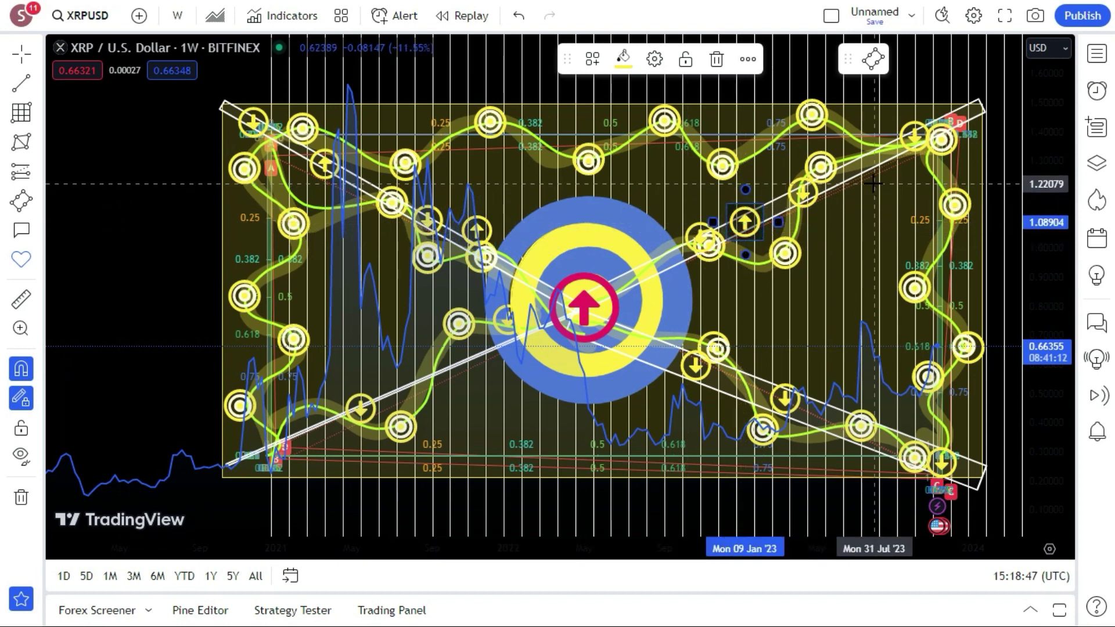
pyautogui.click(874, 437)
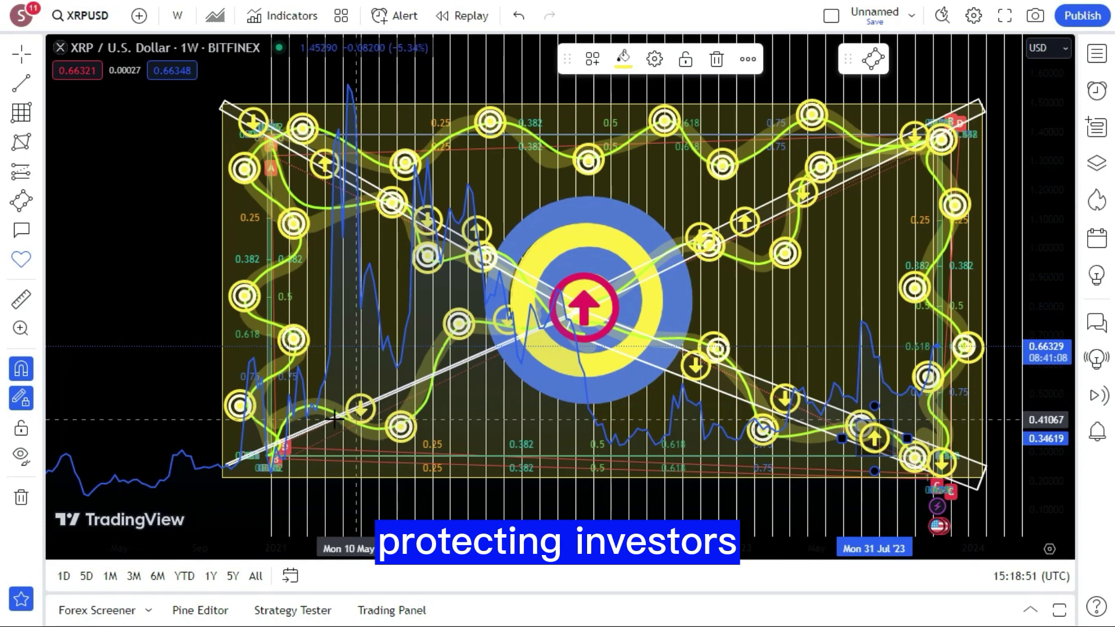
pyautogui.click(446, 369)
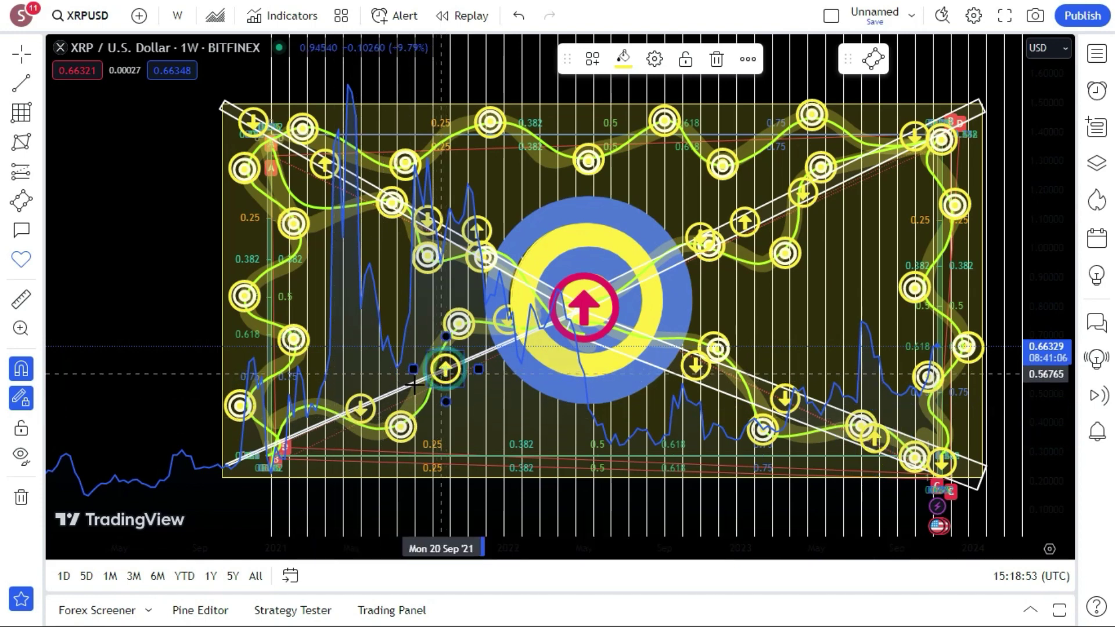
pyautogui.click(284, 435)
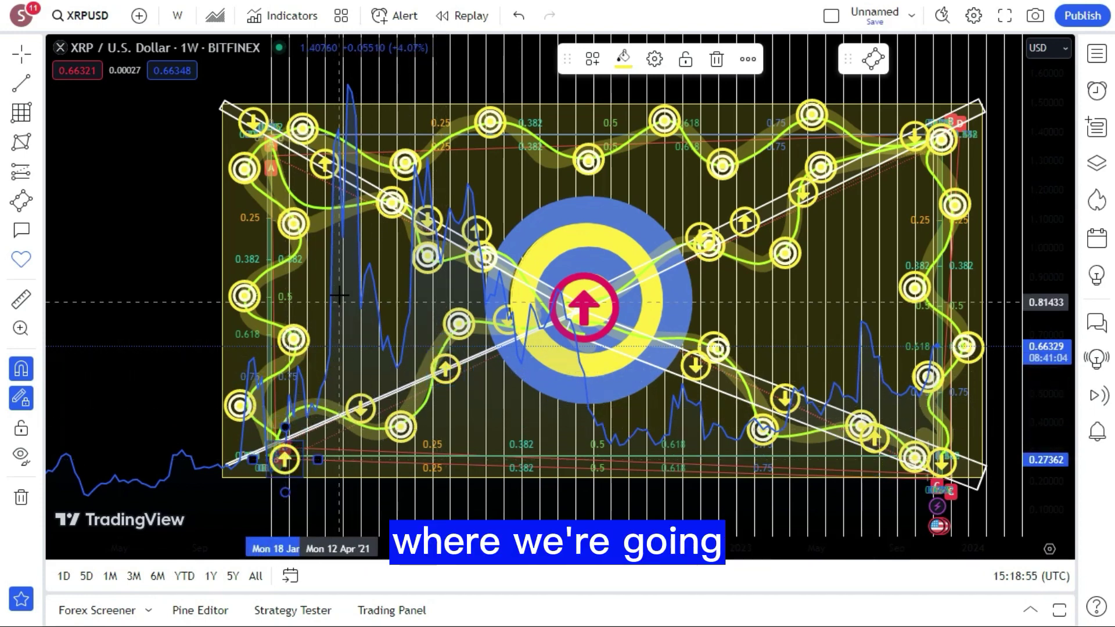
pyautogui.moveTo(340, 296)
pyautogui.mouseDown()
pyautogui.moveTo(450, 296)
pyautogui.moveTo(360, 293)
pyautogui.mouseUp()
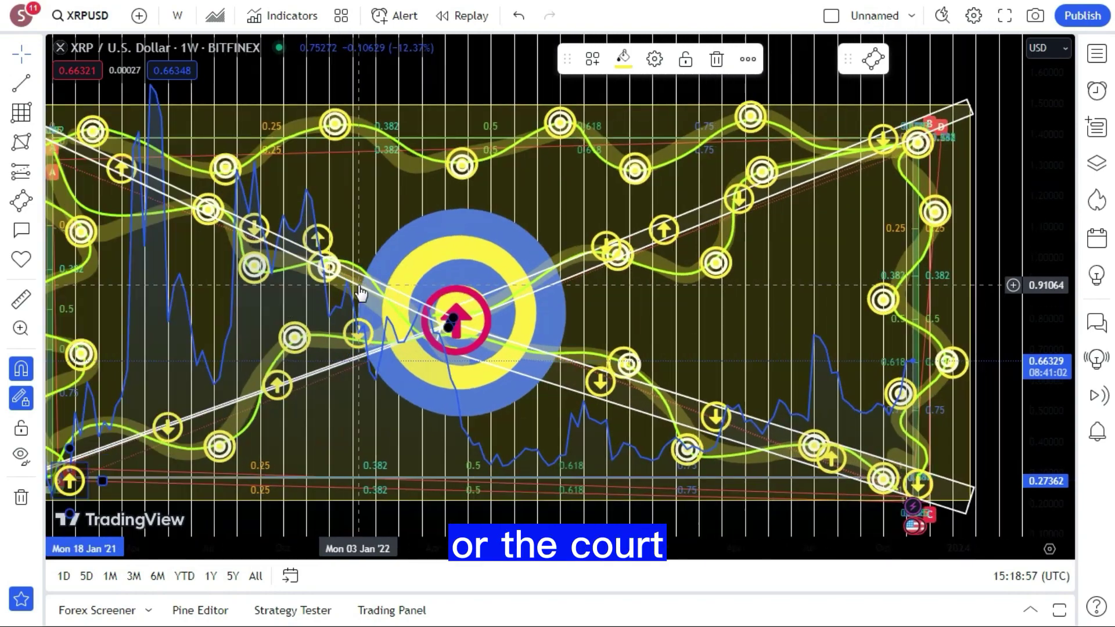
pyautogui.scroll(3, 360, 291)
pyautogui.scroll(-5, 361, 290)
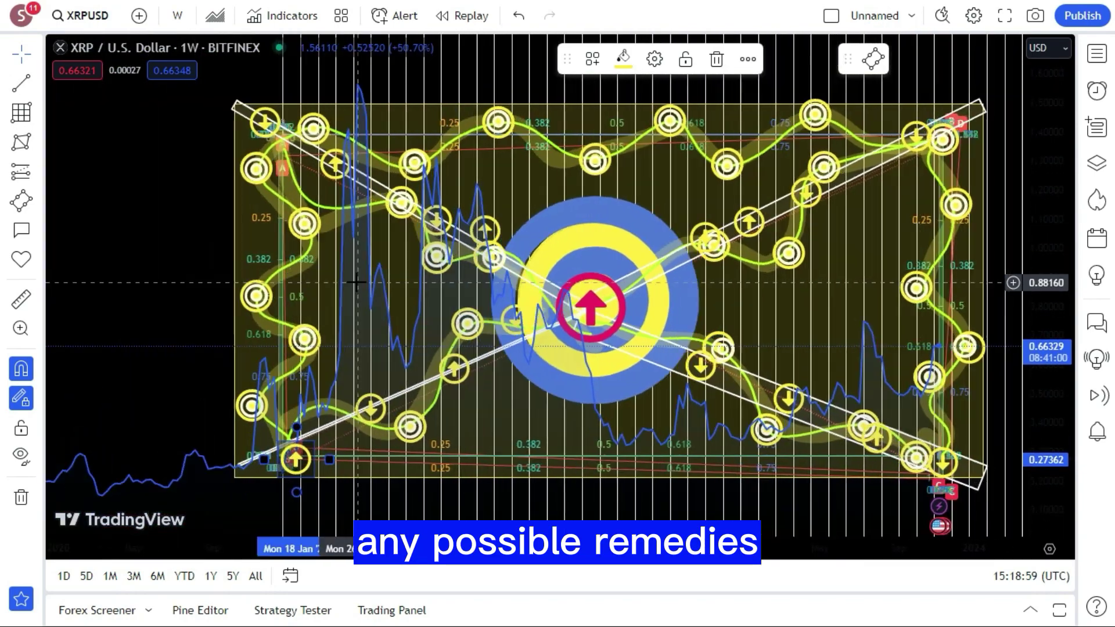
pyautogui.scroll(2, 358, 285)
pyautogui.scroll(-4, 360, 289)
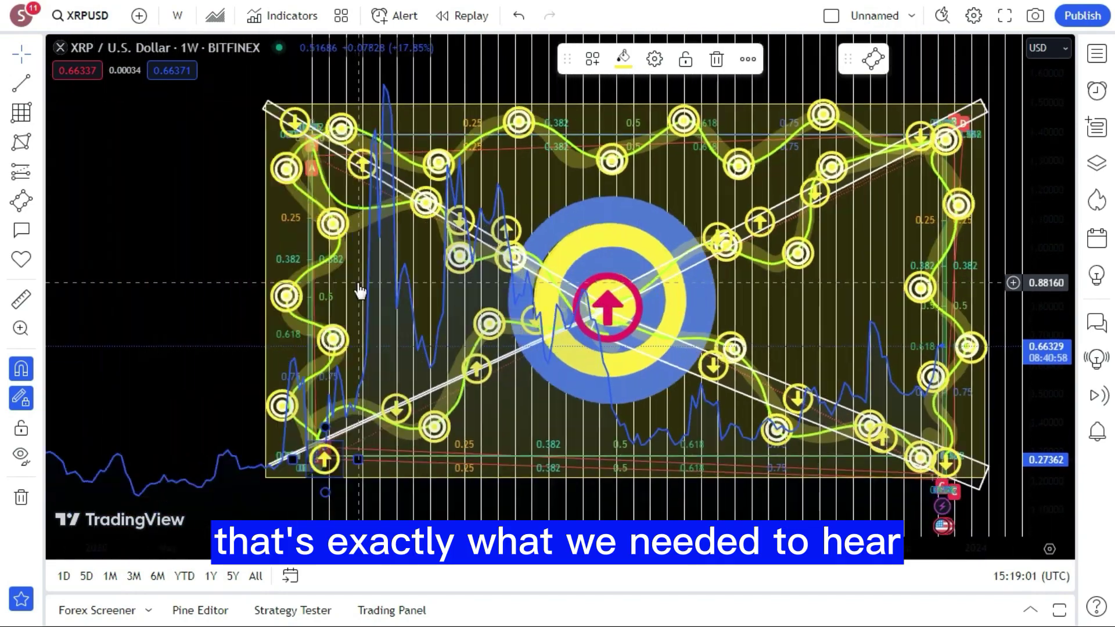
pyautogui.scroll(-1, 360, 291)
pyautogui.scroll(4, 360, 290)
pyautogui.scroll(-3, 360, 290)
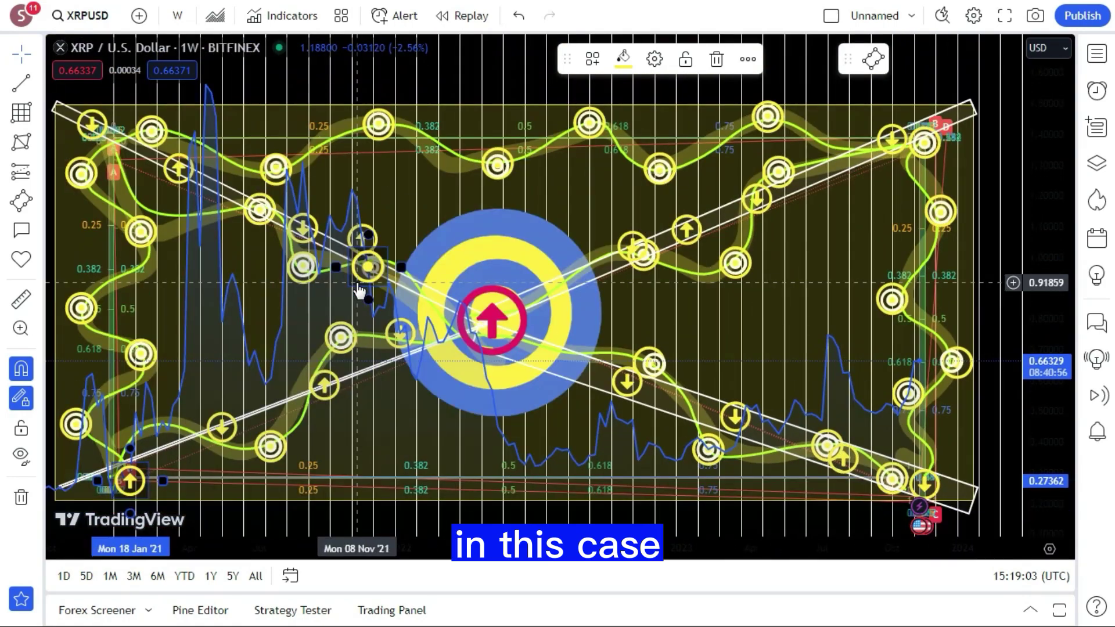
pyautogui.scroll(-5, 359, 290)
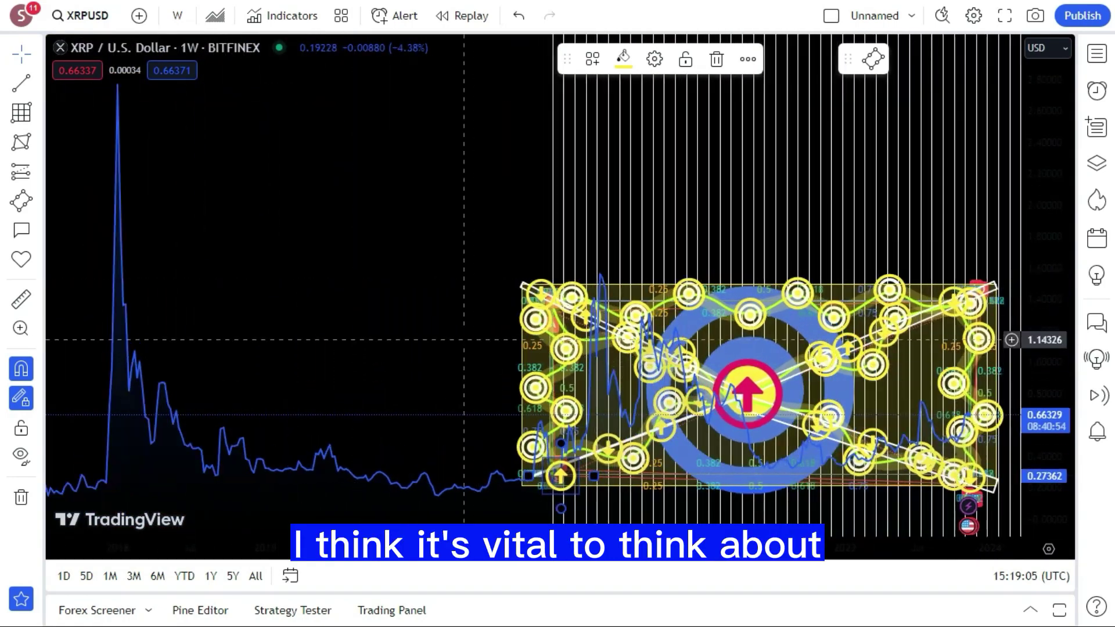
pyautogui.scroll(3, 464, 340)
pyautogui.scroll(-1, 461, 331)
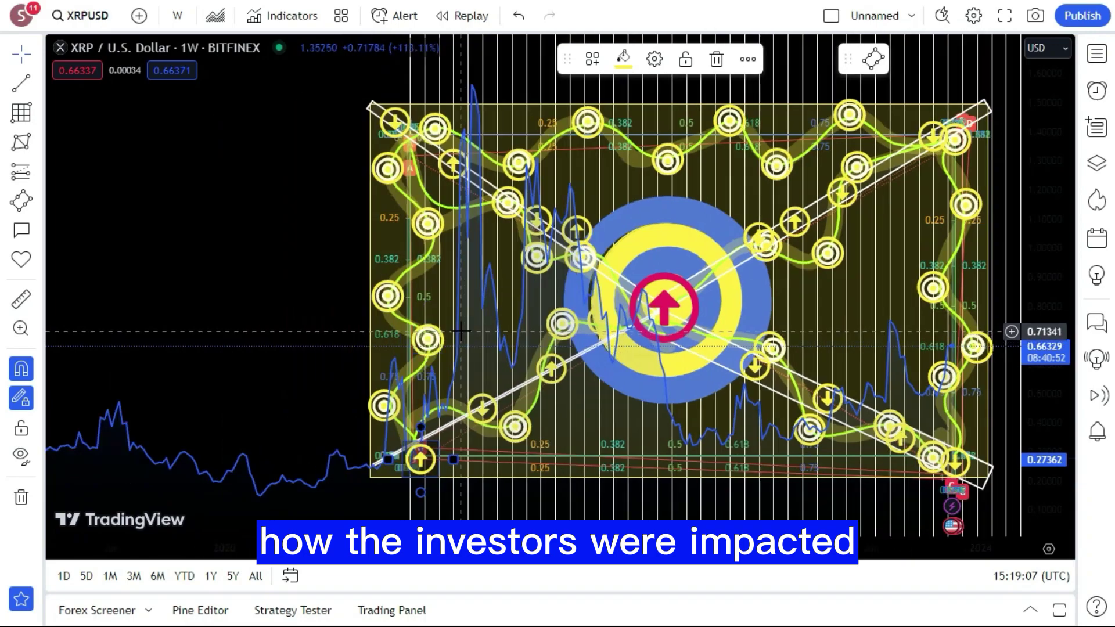
pyautogui.scroll(-2, 460, 331)
pyautogui.scroll(4, 461, 334)
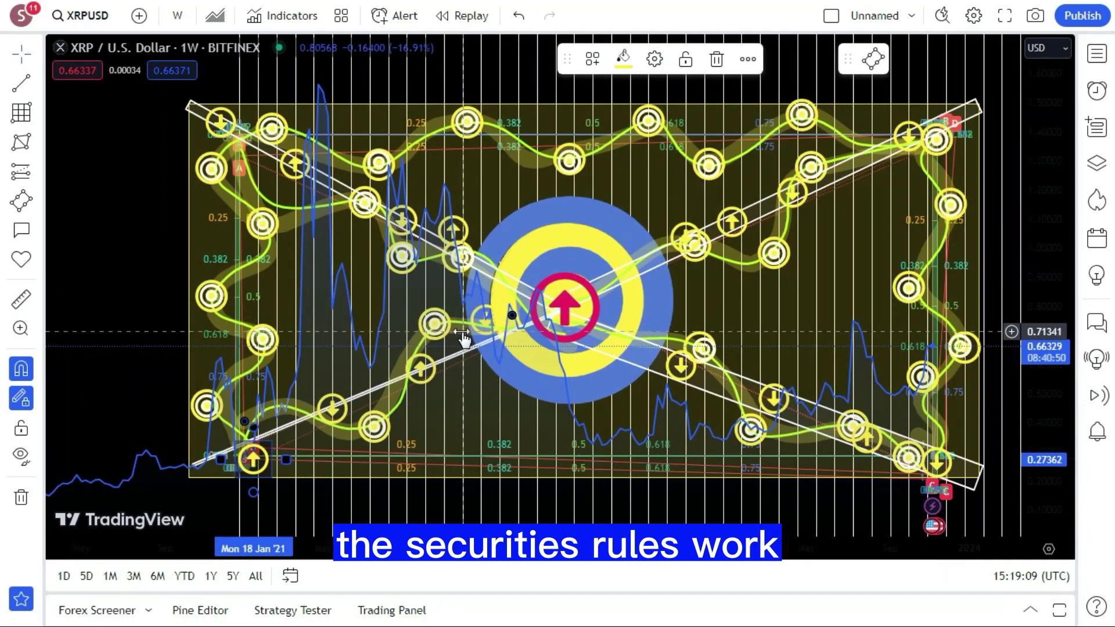
pyautogui.scroll(2, 462, 336)
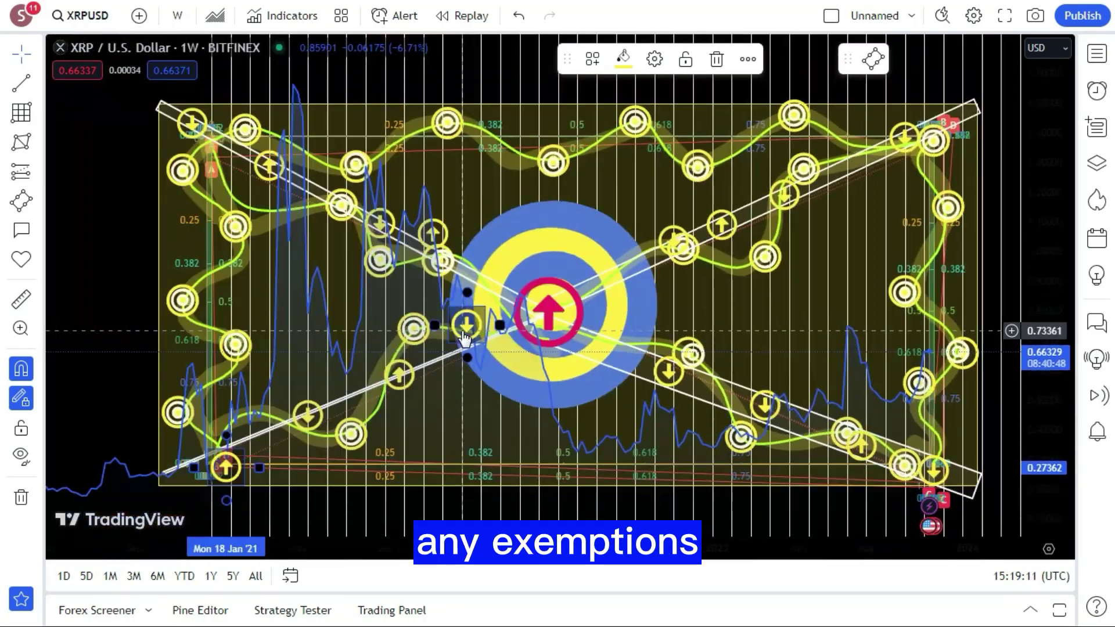
pyautogui.scroll(2, 465, 337)
pyautogui.scroll(-2, 461, 330)
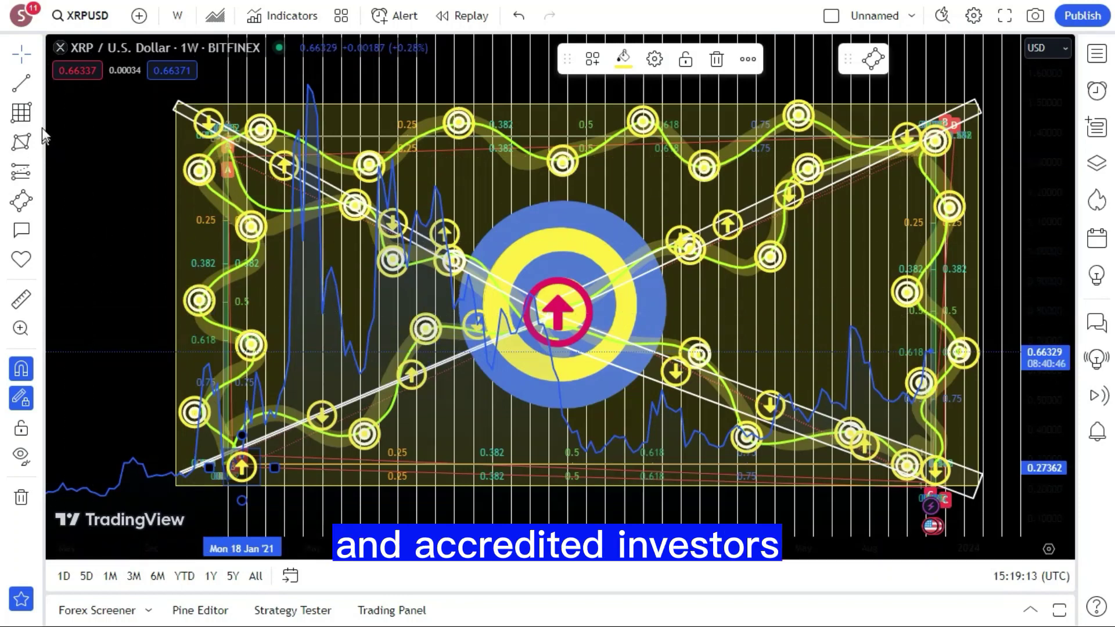
# - Draw adjacent Fib grid boxes across the left and centre of the drawing, starting a third on the right
pyautogui.click(24, 111)
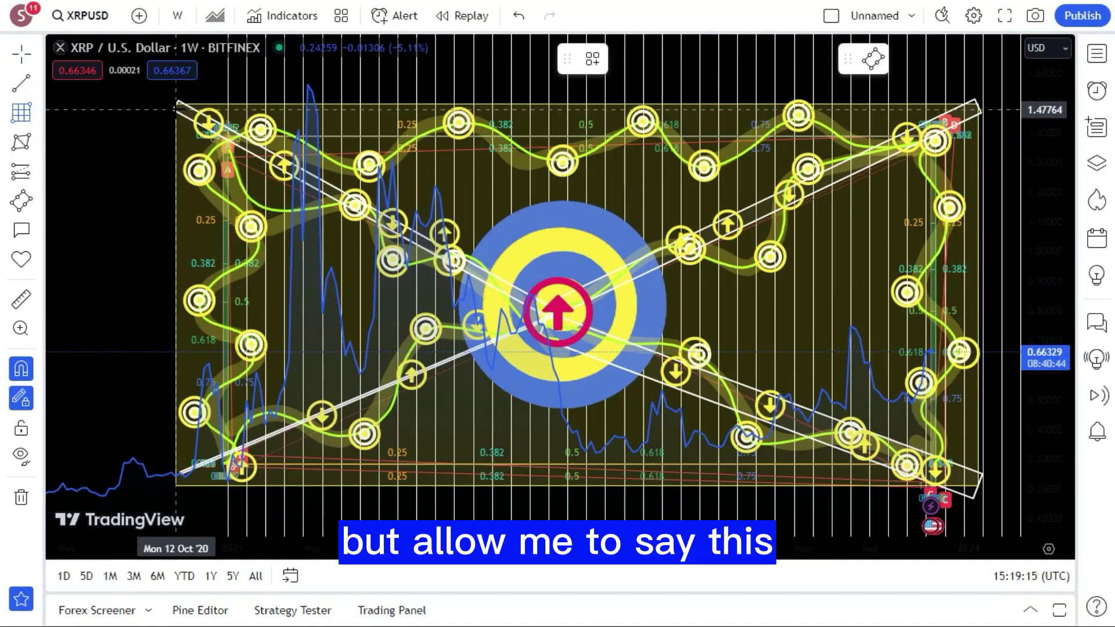
pyautogui.click(177, 105)
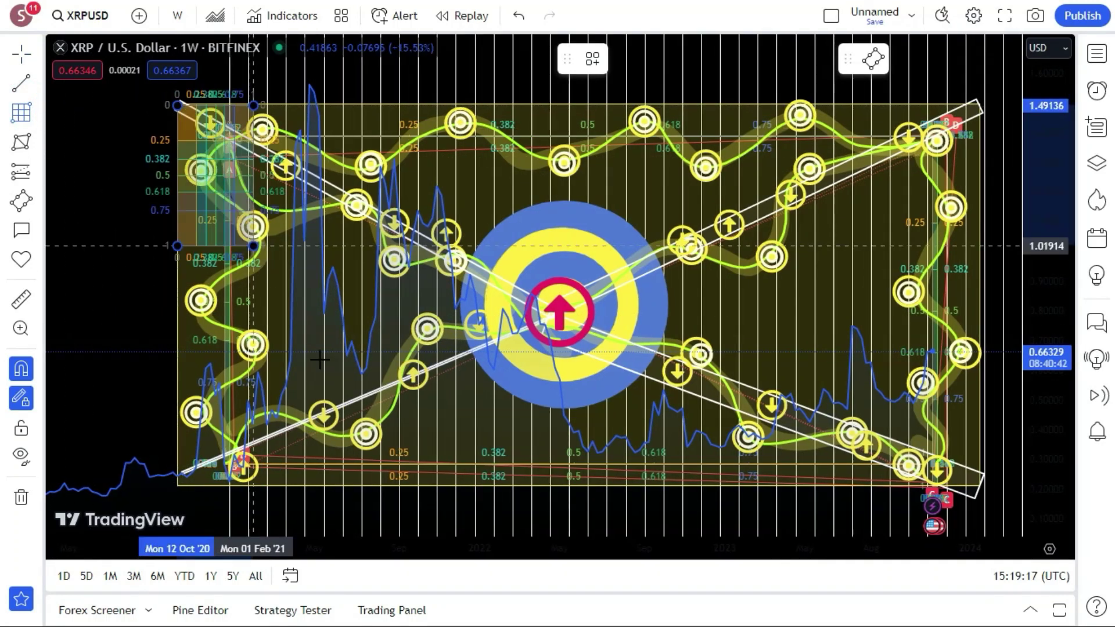
pyautogui.click(369, 481)
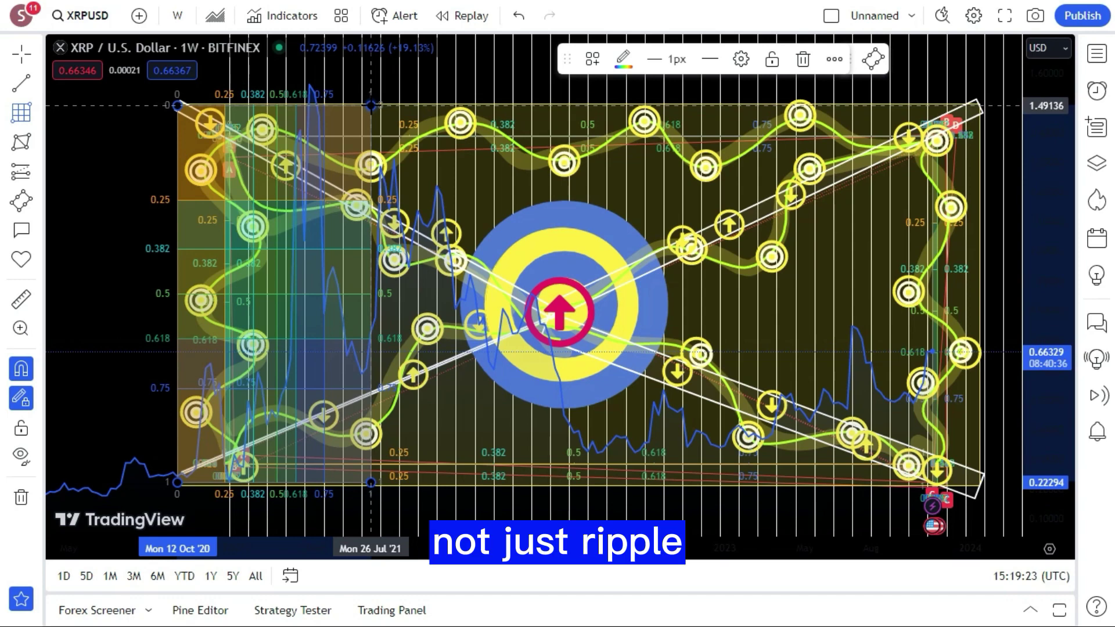
pyautogui.click(370, 105)
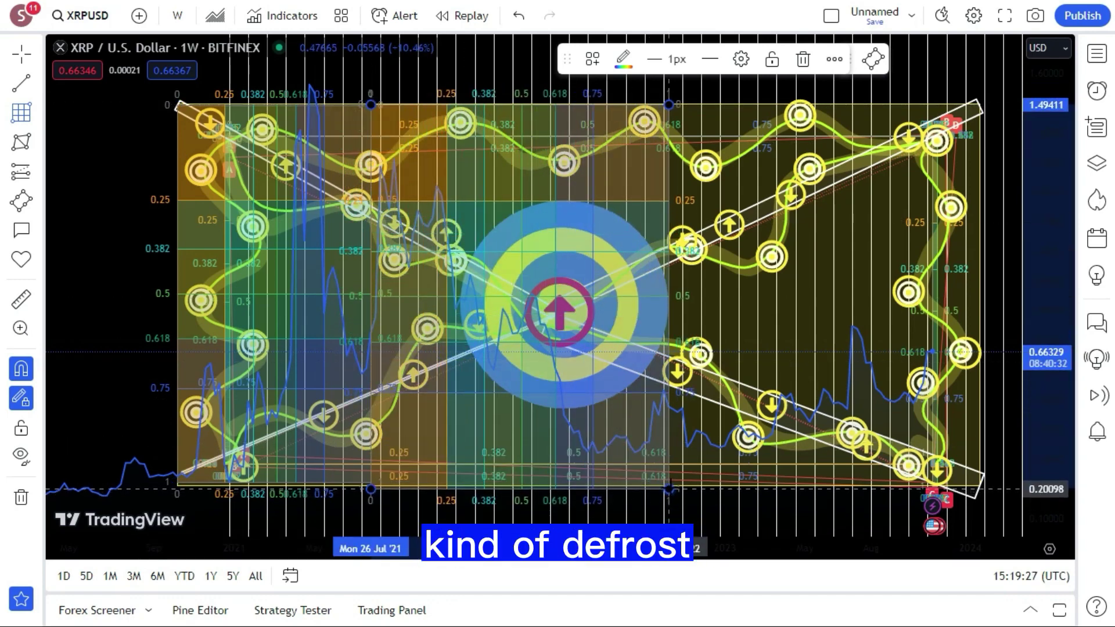
pyautogui.click(671, 487)
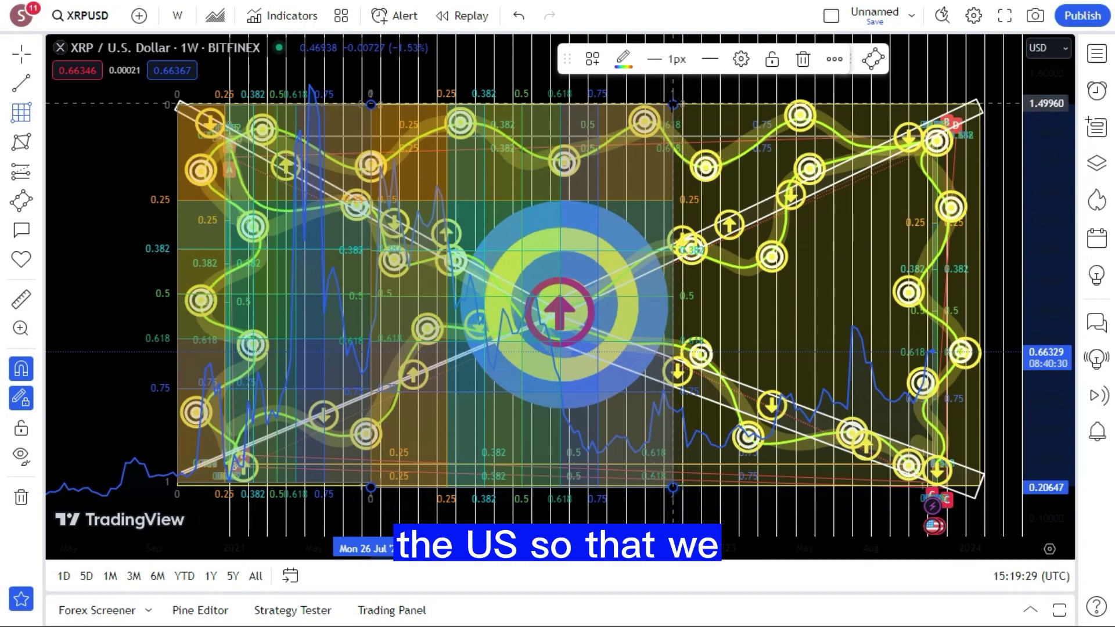
pyautogui.click(673, 104)
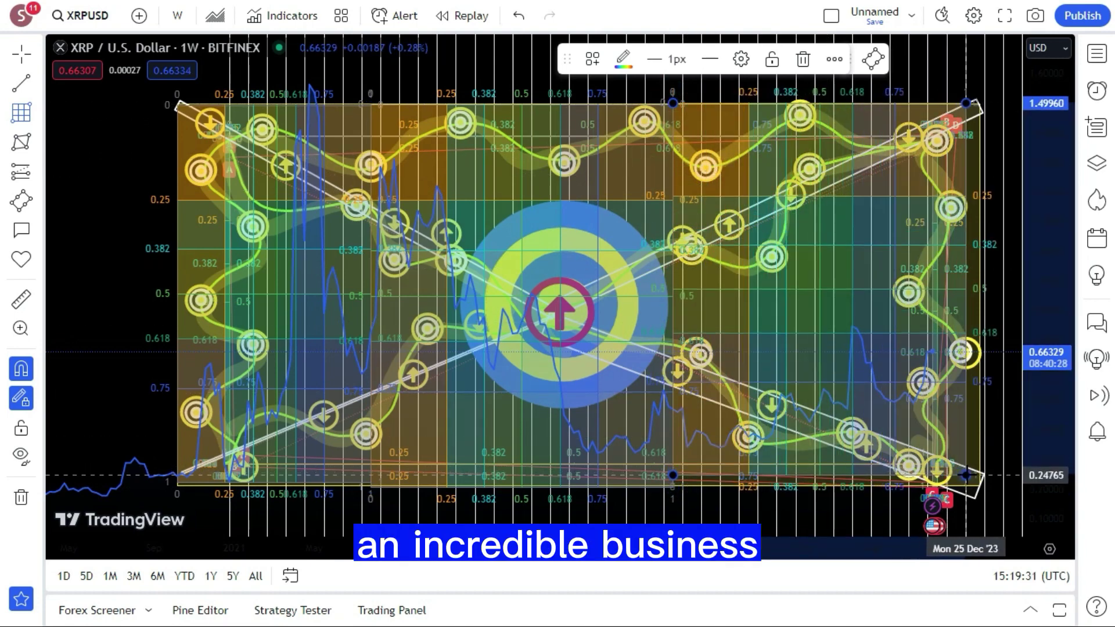